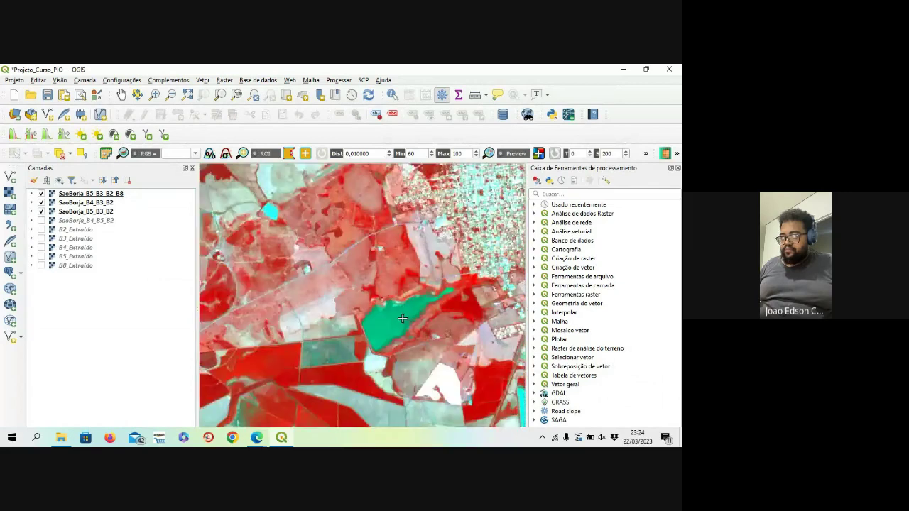
Examine how water bodies and the urban area appear in the false-colour SaoBorja_B5_B3_B2_B8 composite
{"action": "scroll", "coordinate": [267, 207], "scroll_direction": "up", "scroll_amount": 2}
{"action": "scroll", "coordinate": [288, 221], "scroll_direction": "down", "scroll_amount": 2}
{"action": "left_click_drag", "start_coordinate": [312, 270], "coordinate": [252, 219]}
{"action": "left_click_drag", "start_coordinate": [448, 318], "coordinate": [292, 247]}
{"action": "scroll", "coordinate": [312, 266], "scroll_direction": "up", "scroll_amount": 2}
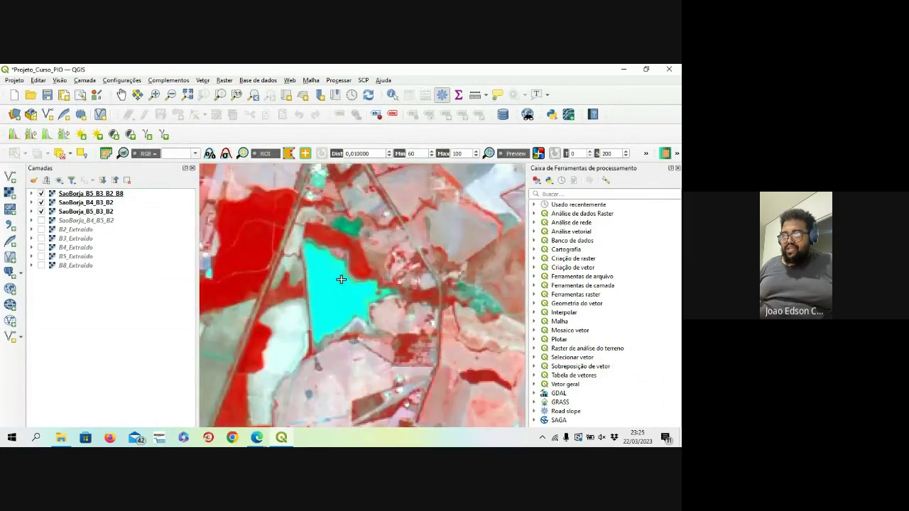
{"action": "scroll", "coordinate": [304, 300], "scroll_direction": "down", "scroll_amount": 4}
{"action": "left_click_drag", "start_coordinate": [304, 300], "coordinate": [310, 318]}
{"action": "scroll", "coordinate": [330, 249], "scroll_direction": "up", "scroll_amount": 2}
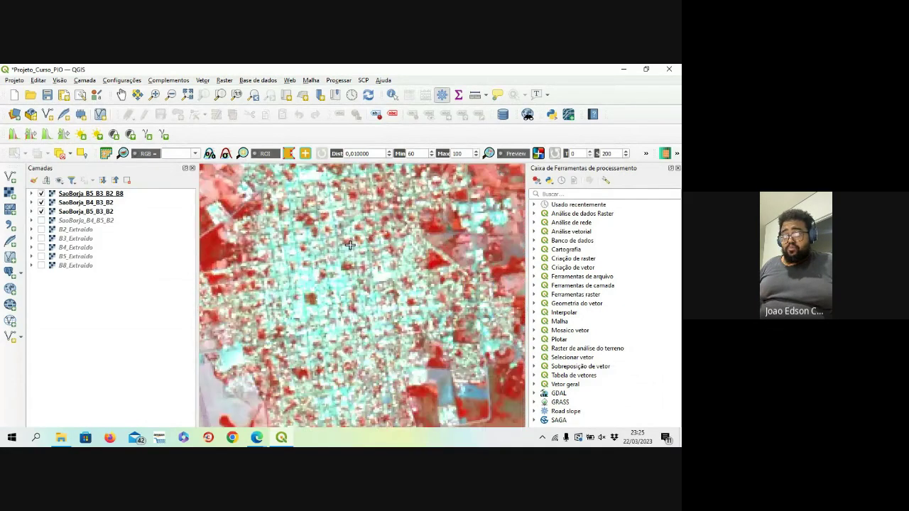
{"action": "scroll", "coordinate": [332, 245], "scroll_direction": "down", "scroll_amount": 5}
{"action": "scroll", "coordinate": [332, 246], "scroll_direction": "up", "scroll_amount": 6}
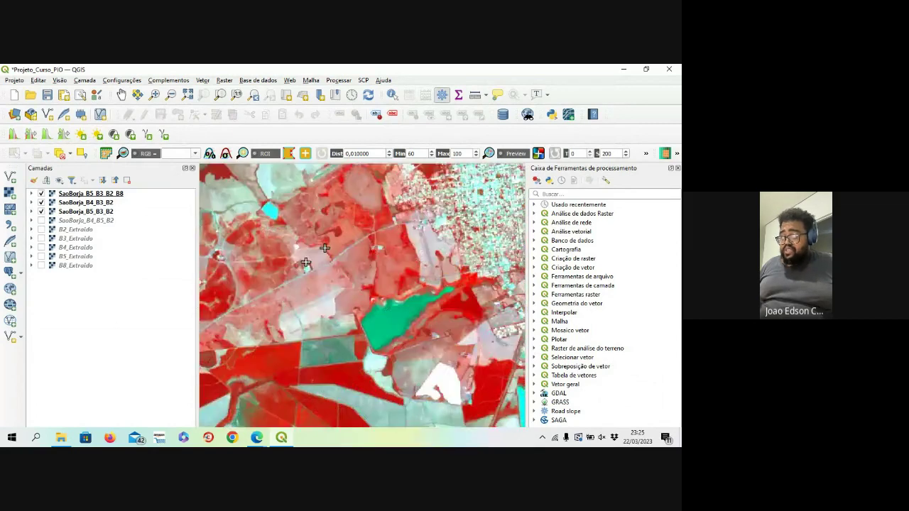
Examine the bare-soil plots, crop fields and red vegetation areas in the composite, from close up to the wider scene
{"action": "scroll", "coordinate": [362, 230], "scroll_direction": "up", "scroll_amount": 1}
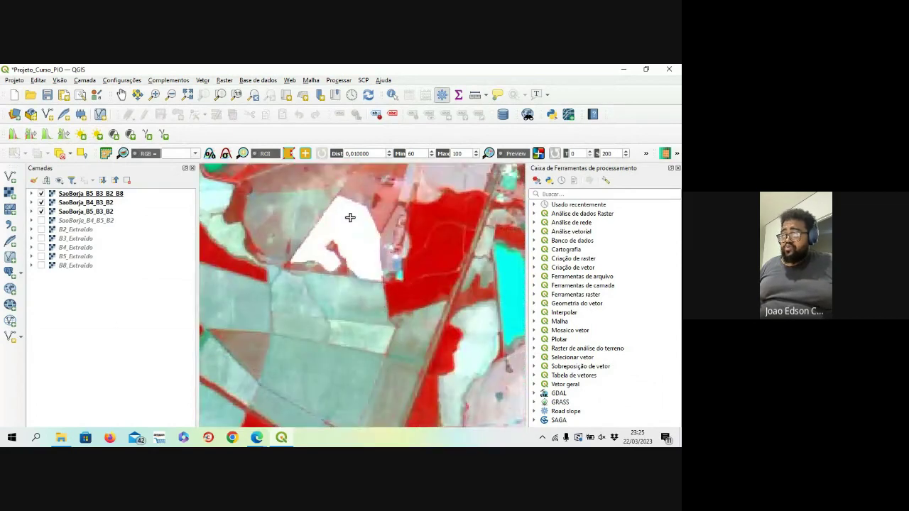
{"action": "scroll", "coordinate": [350, 217], "scroll_direction": "down", "scroll_amount": 3}
{"action": "scroll", "coordinate": [310, 249], "scroll_direction": "up", "scroll_amount": 3}
{"action": "scroll", "coordinate": [346, 240], "scroll_direction": "down", "scroll_amount": 1}
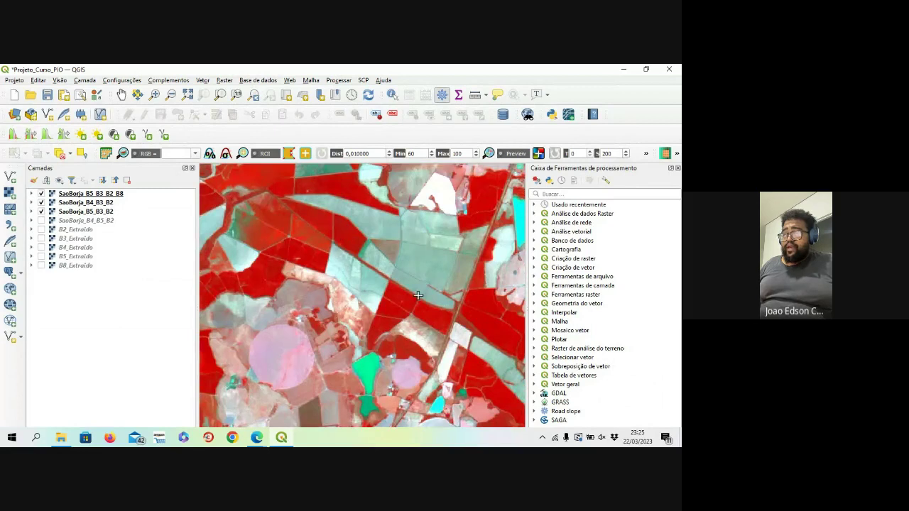
{"action": "scroll", "coordinate": [381, 255], "scroll_direction": "up", "scroll_amount": 3}
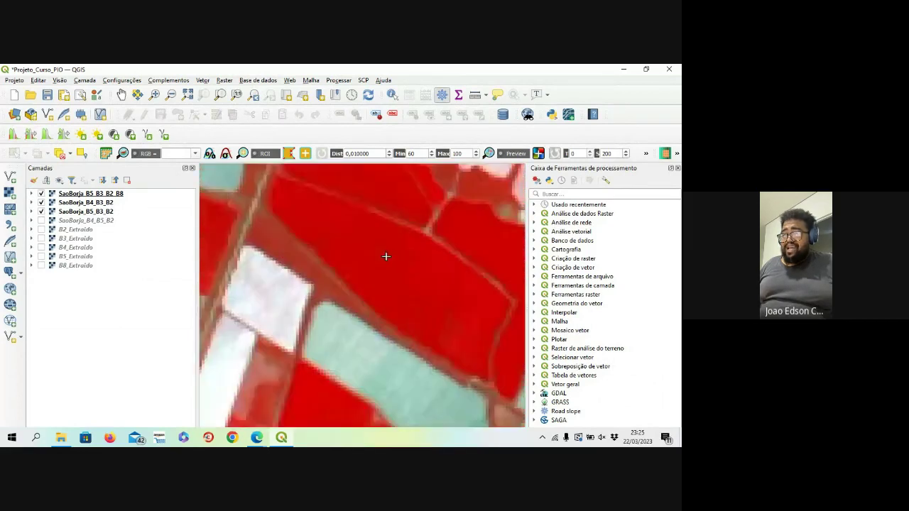
{"action": "scroll", "coordinate": [386, 257], "scroll_direction": "down", "scroll_amount": 3}
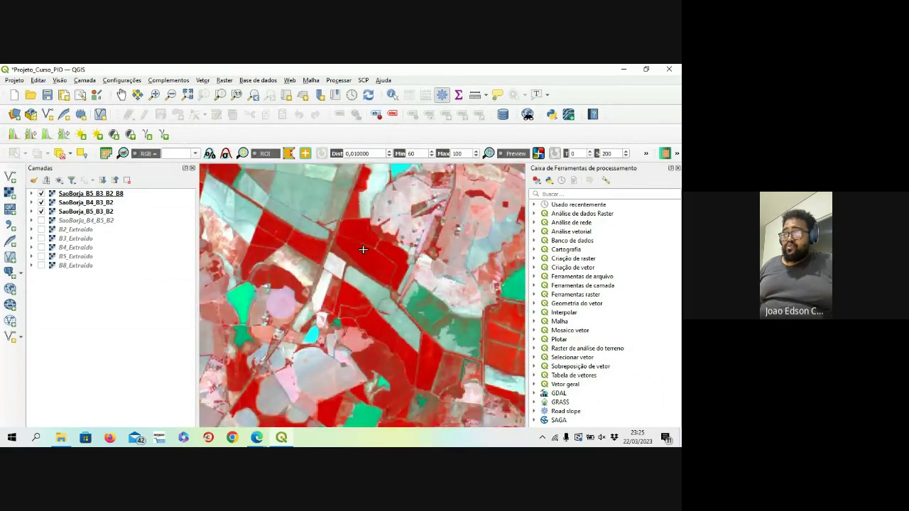
{"action": "left_click_drag", "start_coordinate": [362, 249], "coordinate": [370, 318]}
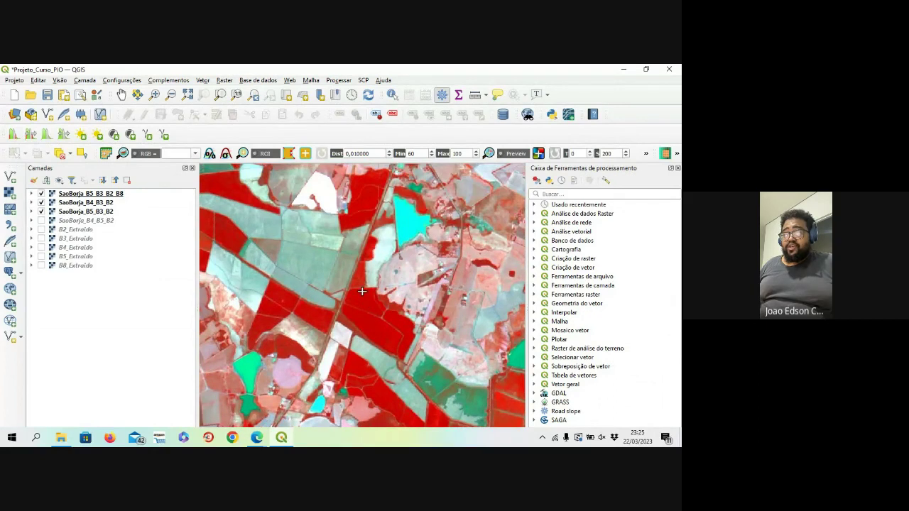
{"action": "scroll", "coordinate": [369, 312], "scroll_direction": "up", "scroll_amount": 2}
{"action": "scroll", "coordinate": [251, 210], "scroll_direction": "down", "scroll_amount": 4}
{"action": "scroll", "coordinate": [250, 211], "scroll_direction": "up", "scroll_amount": 3}
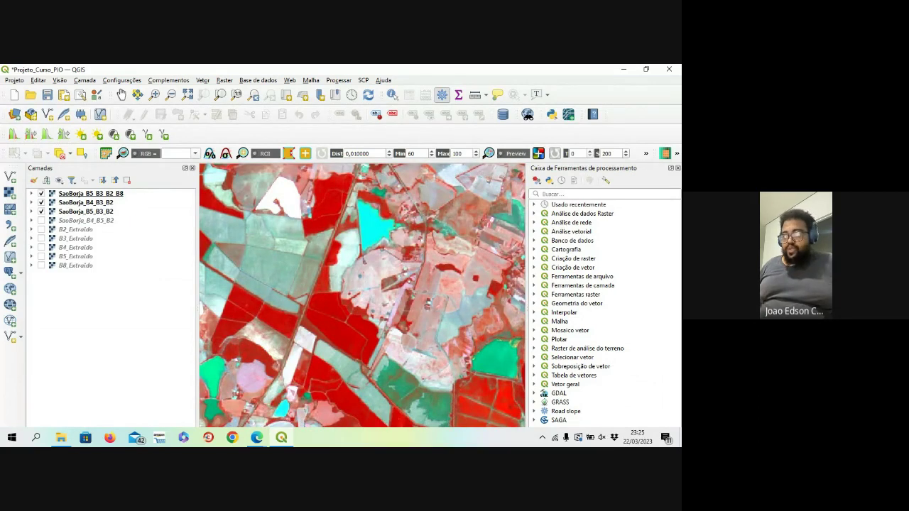
{"action": "scroll", "coordinate": [320, 232], "scroll_direction": "down", "scroll_amount": 3}
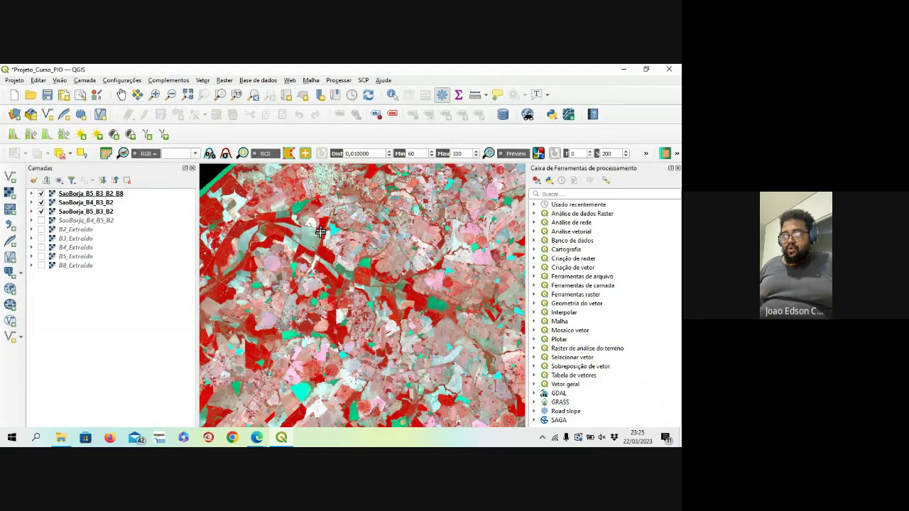
{"action": "scroll", "coordinate": [320, 232], "scroll_direction": "down", "scroll_amount": 2}
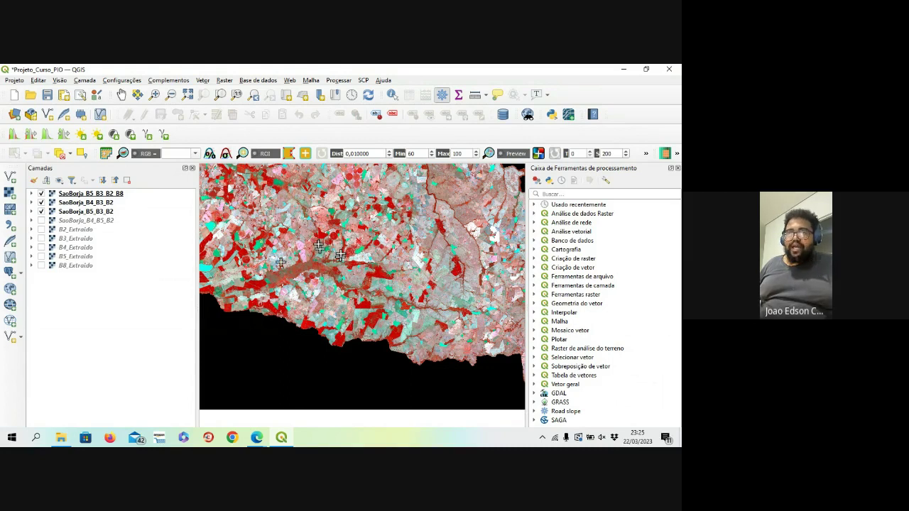
{"action": "left_click_drag", "start_coordinate": [293, 254], "coordinate": [308, 286]}
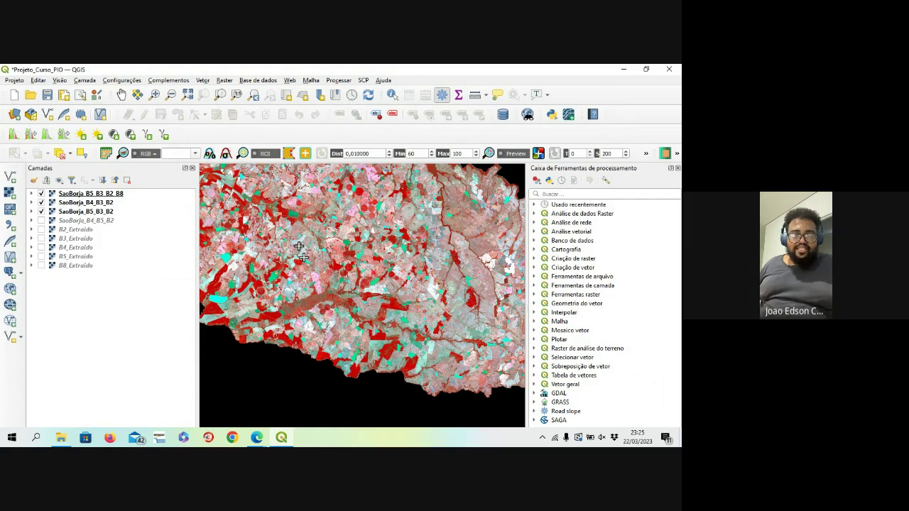
Search all plugins in the plugin manager for SCP and view the SCP-Plugin and Semi-Automatic Classification Plugin descriptions
{"action": "left_click", "coordinate": [168, 80]}
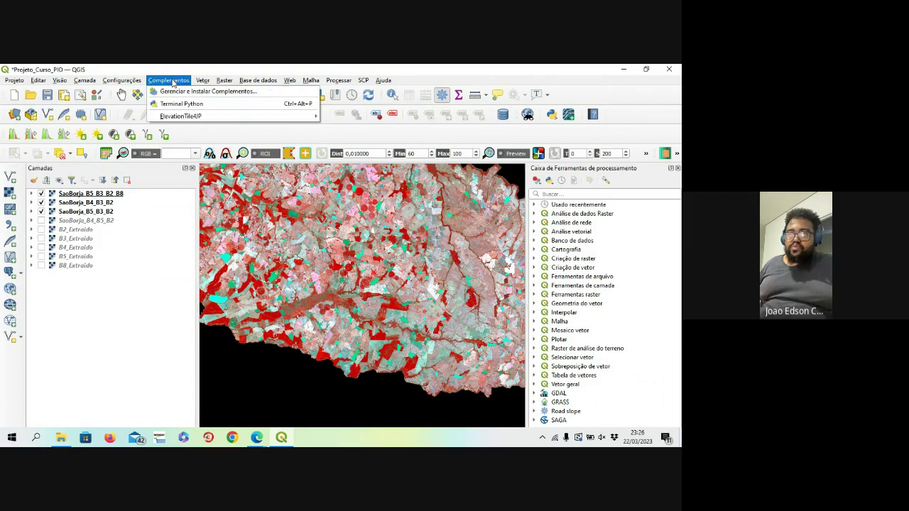
{"action": "left_click", "coordinate": [180, 92]}
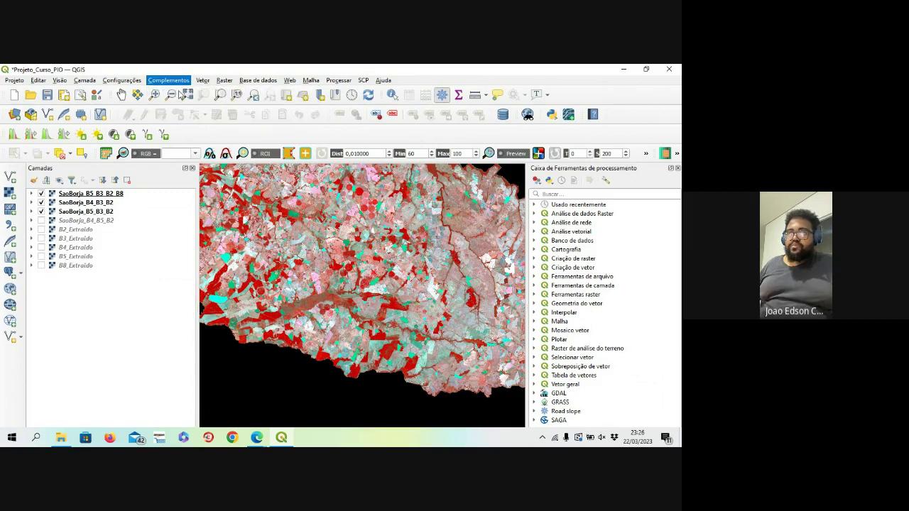
{"action": "double_click", "coordinate": [309, 186]}
{"action": "type", "text": "sc"}
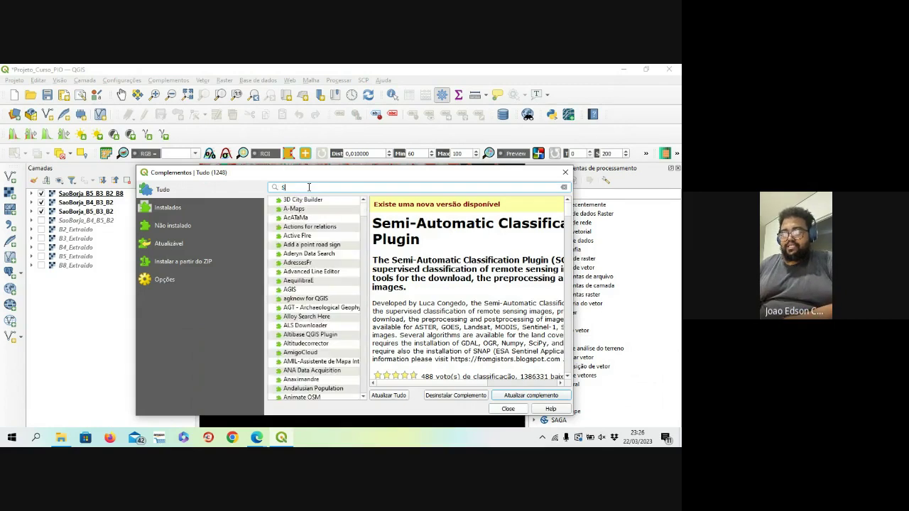
{"action": "type", "text": "P"}
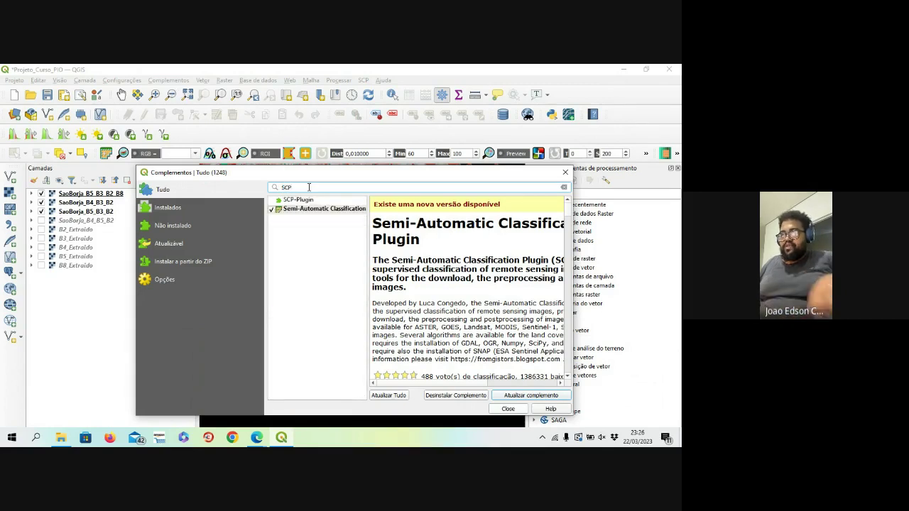
{"action": "left_click", "coordinate": [308, 202]}
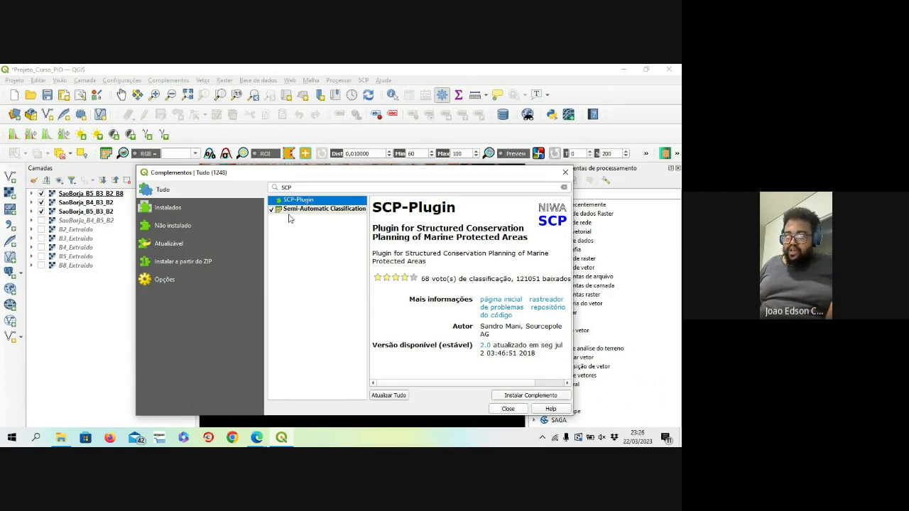
{"action": "left_click", "coordinate": [294, 215]}
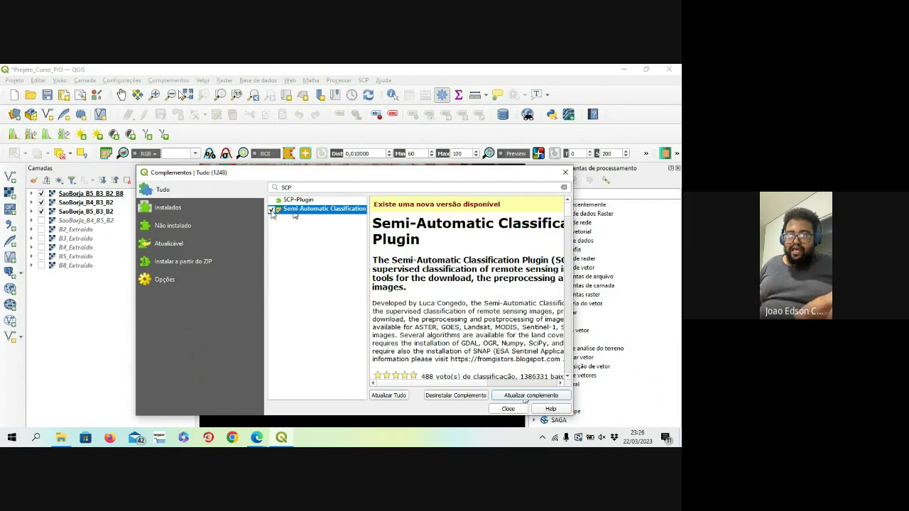
Disable and re-enable the Semi-Automatic Classification Plugin to bring up its SCP Dock, and close the plugin manager
{"action": "left_click", "coordinate": [271, 212]}
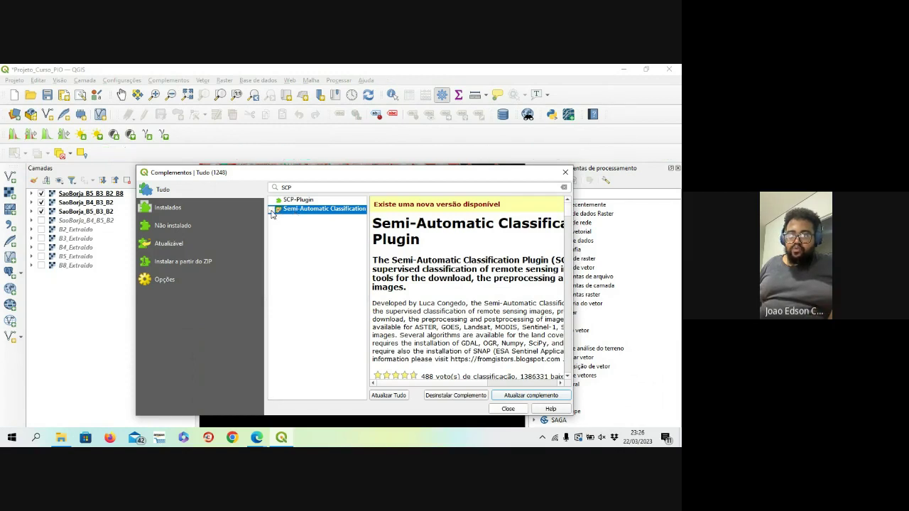
{"action": "left_click", "coordinate": [271, 211]}
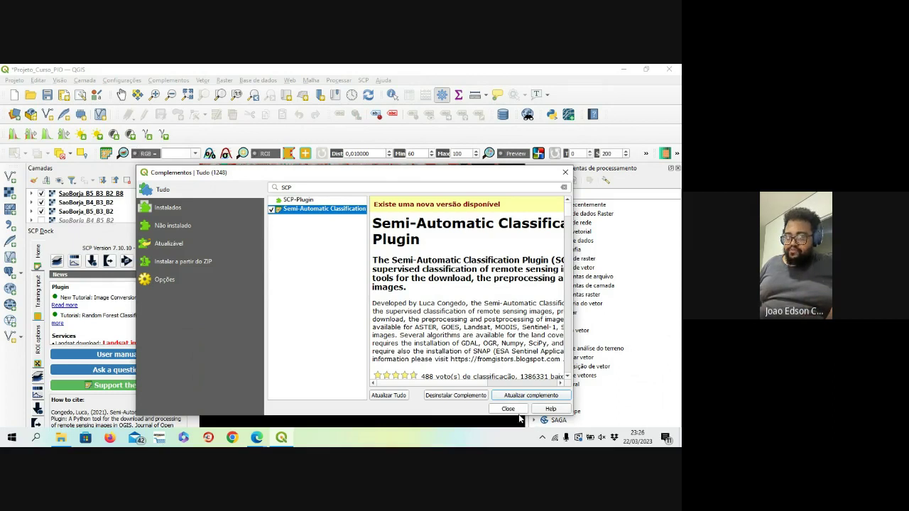
{"action": "left_click", "coordinate": [508, 409]}
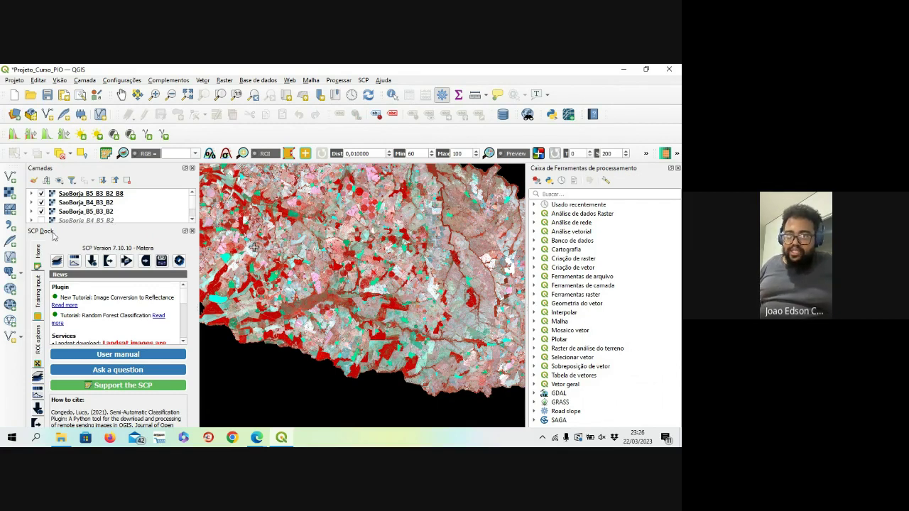
Float the SCP Dock over the map and set the training input's macroclass name to Vegetacao Densa
{"action": "left_click_drag", "start_coordinate": [53, 236], "coordinate": [350, 163]}
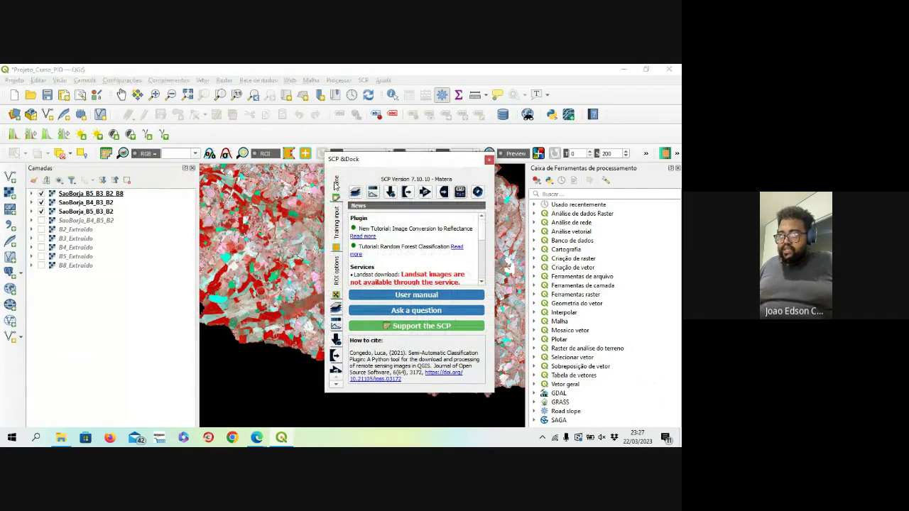
{"action": "left_click", "coordinate": [336, 222]}
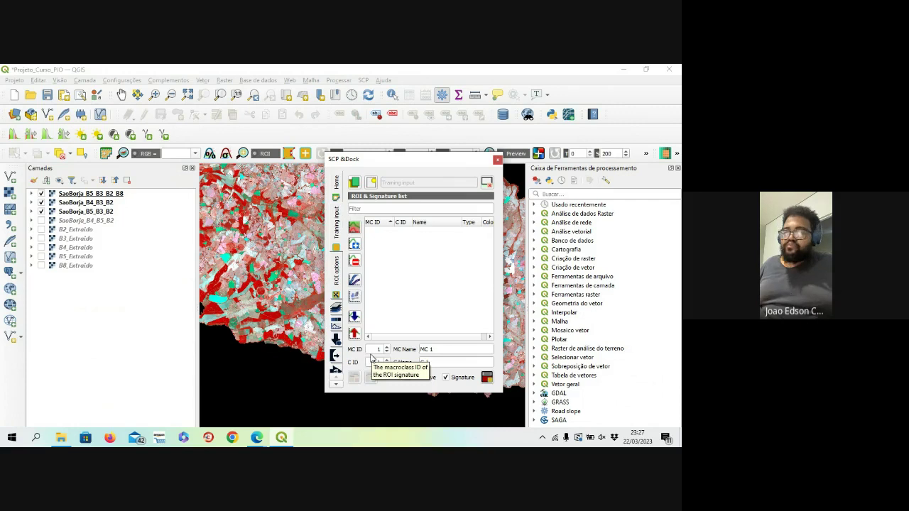
{"action": "double_click", "coordinate": [438, 349]}
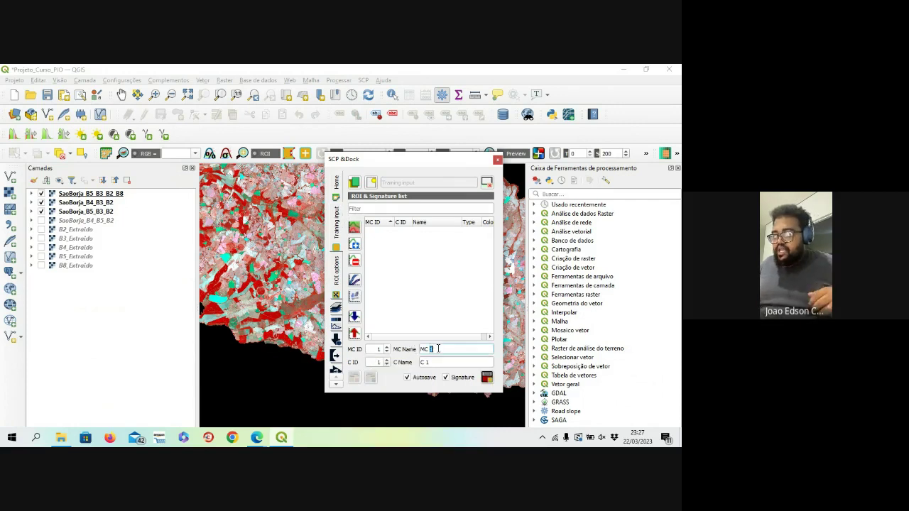
{"action": "key", "text": "ctrl+a"}
{"action": "type", "text": "Ve"}
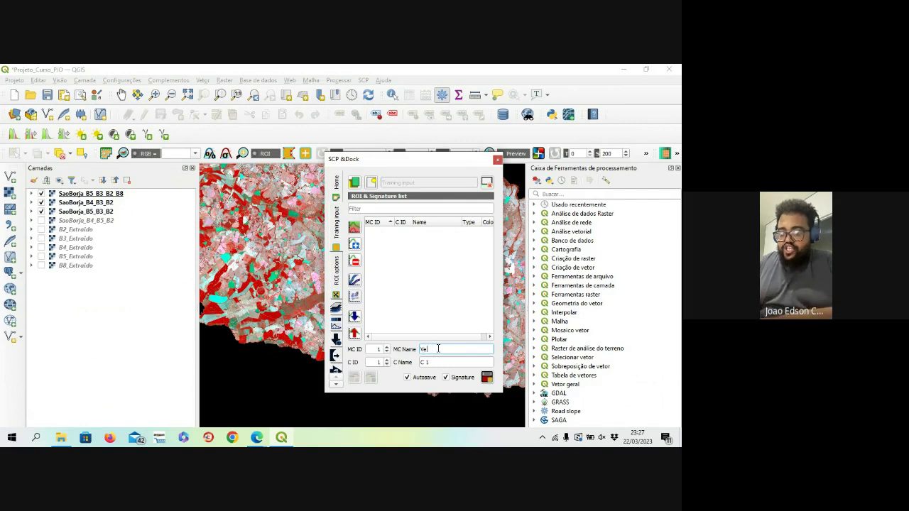
{"action": "type", "text": "getacao Densa"}
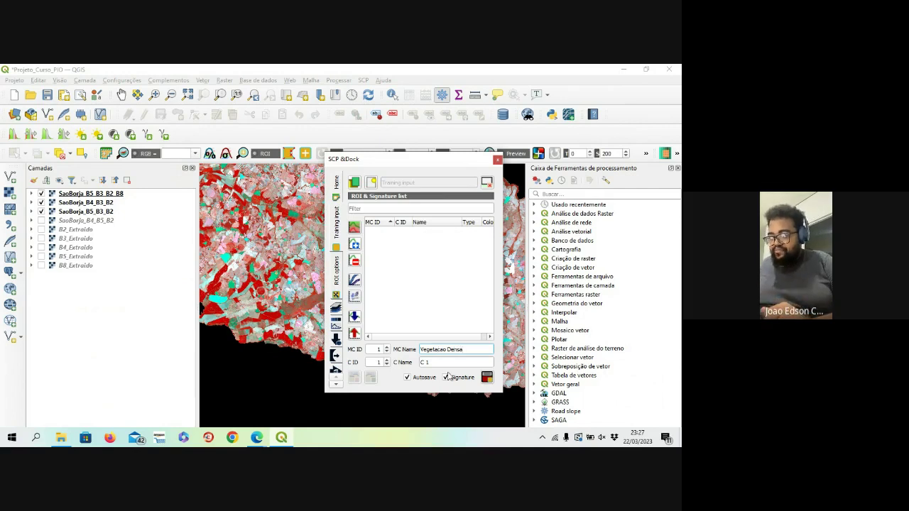
Copy the macroclass name Vegetacao Densa into the class name (C Name) of the training input
{"action": "left_click_drag", "start_coordinate": [472, 350], "coordinate": [411, 349]}
{"action": "key", "text": "ctrl+c"}
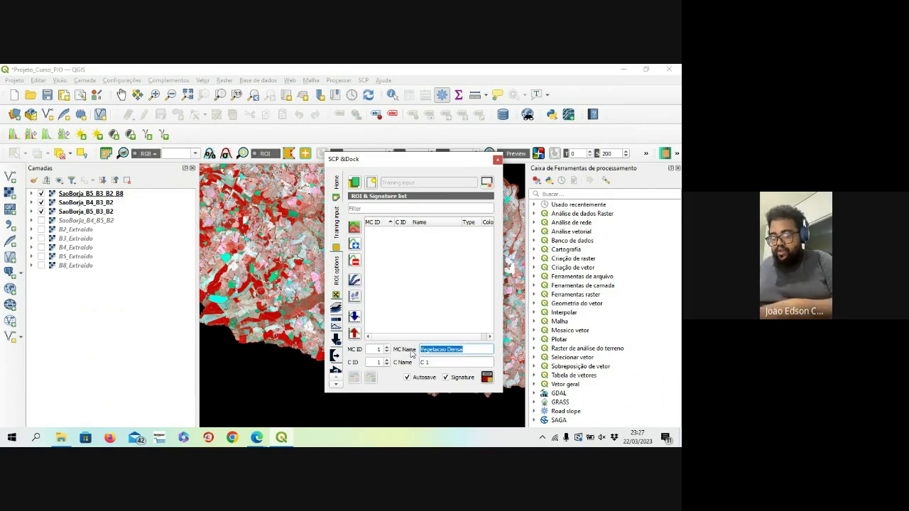
{"action": "left_click", "coordinate": [431, 361]}
{"action": "triple_click", "coordinate": [431, 361]}
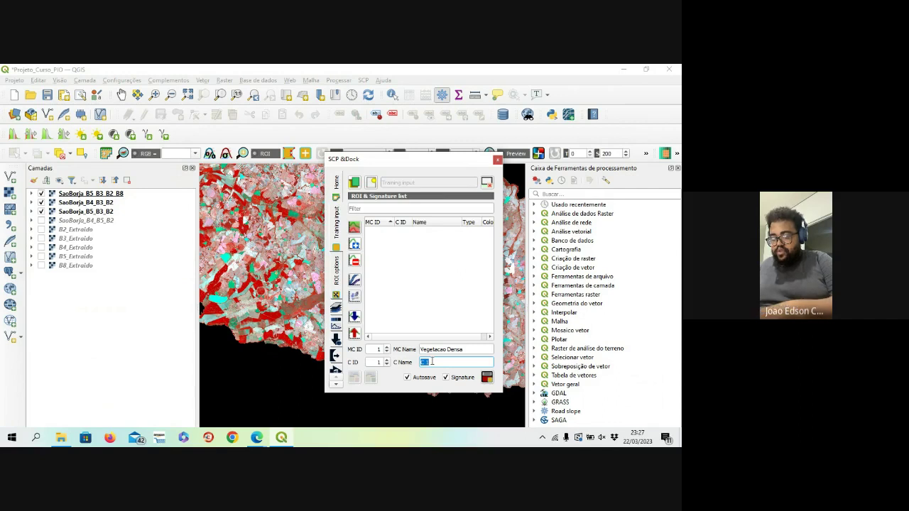
{"action": "key", "text": "ctrl+v"}
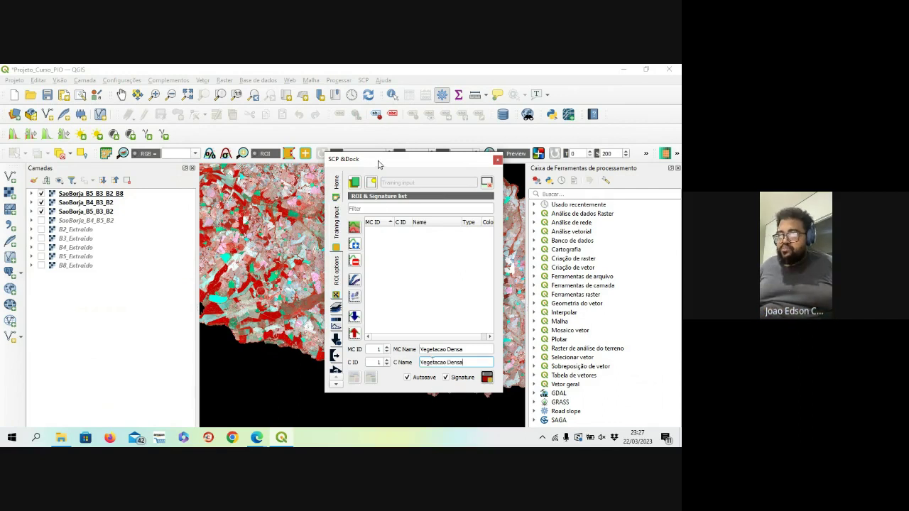
Move the SCP Dock aside and draw a four-vertex ROI polygon inside a uniformly bright red vegetation field
{"action": "left_click_drag", "start_coordinate": [379, 164], "coordinate": [486, 153]}
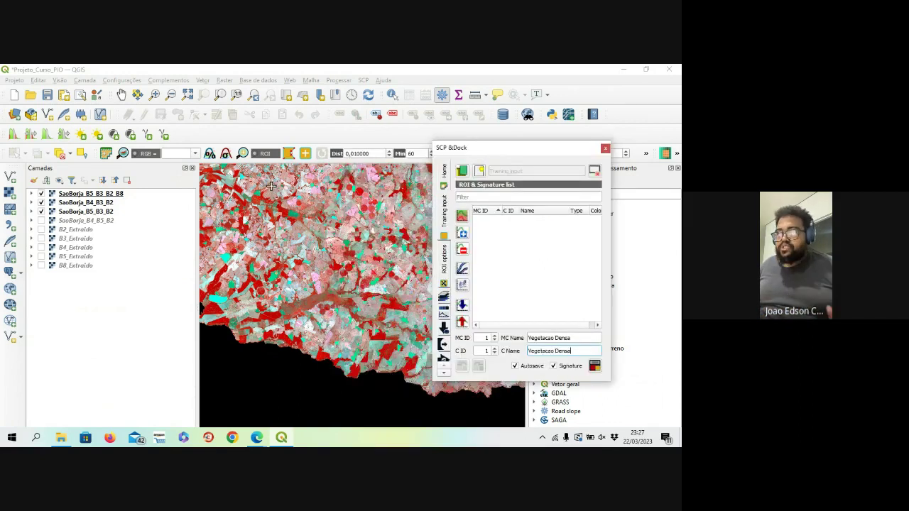
{"action": "left_click", "coordinate": [288, 154]}
{"action": "scroll", "coordinate": [250, 280], "scroll_direction": "up", "scroll_amount": 4}
{"action": "left_click_drag", "start_coordinate": [299, 312], "coordinate": [310, 231]}
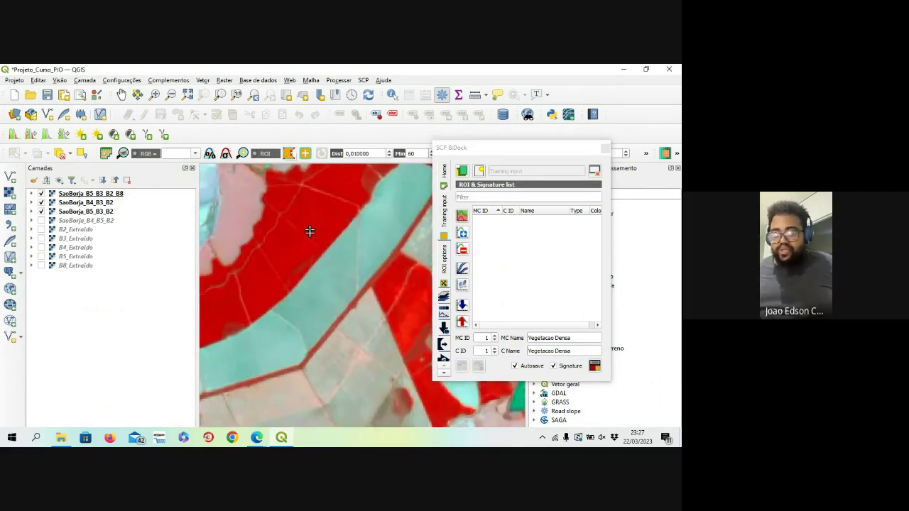
{"action": "scroll", "coordinate": [294, 255], "scroll_direction": "up", "scroll_amount": 2}
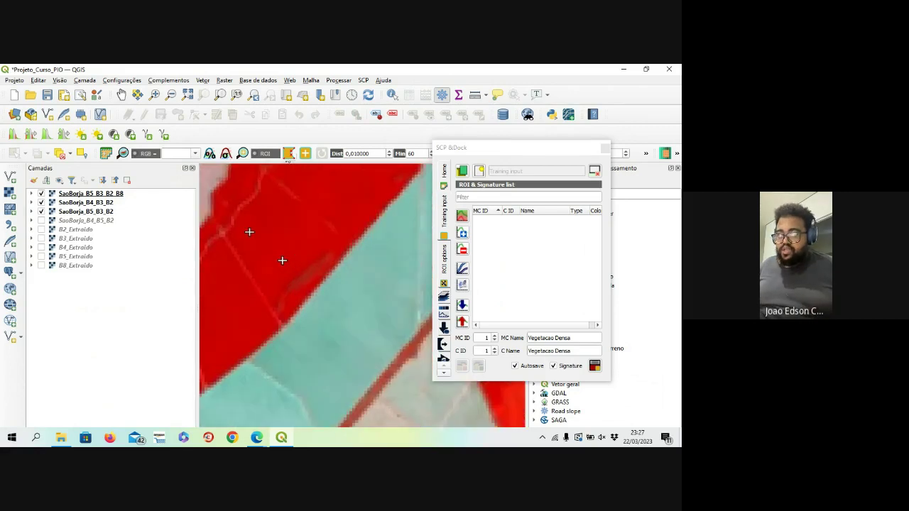
{"action": "left_click", "coordinate": [248, 224]}
{"action": "left_click", "coordinate": [257, 268]}
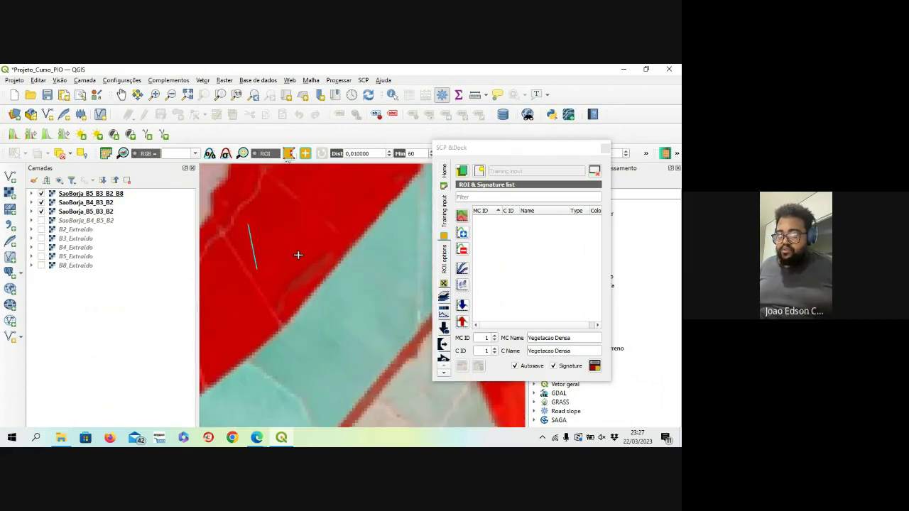
{"action": "left_click", "coordinate": [316, 248]}
{"action": "left_click", "coordinate": [289, 205]}
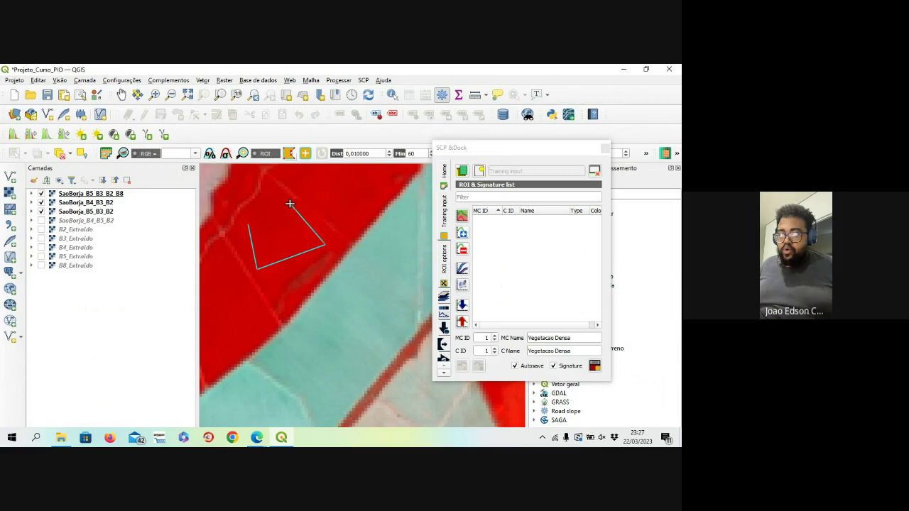
{"action": "right_click", "coordinate": [290, 206]}
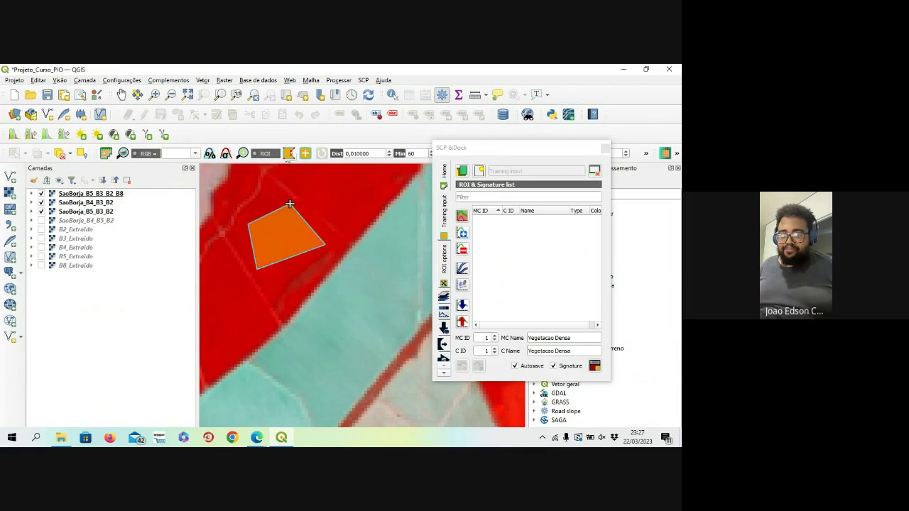
Create a new SCP training input file named AmostrasSaoBorja in the supervised classification folder
{"action": "left_click", "coordinate": [597, 367]}
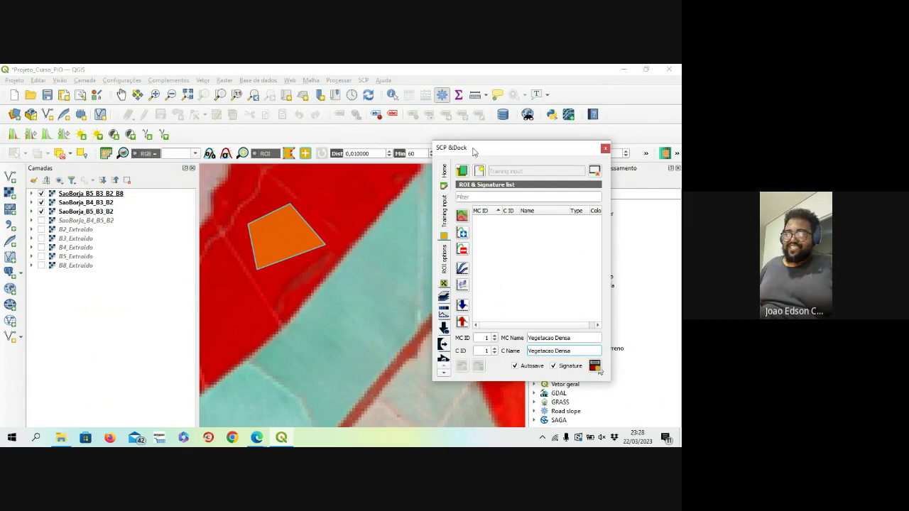
{"action": "left_click_drag", "start_coordinate": [472, 148], "coordinate": [429, 142]}
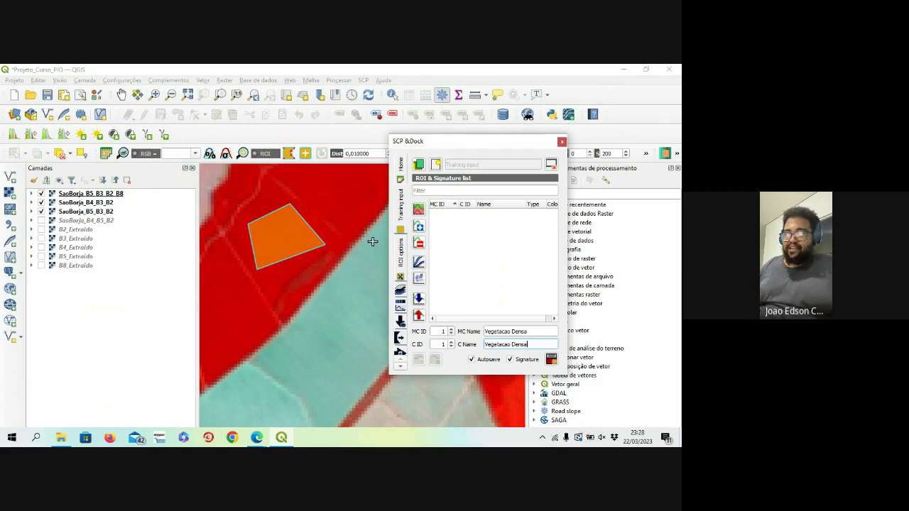
{"action": "left_click", "coordinate": [436, 164]}
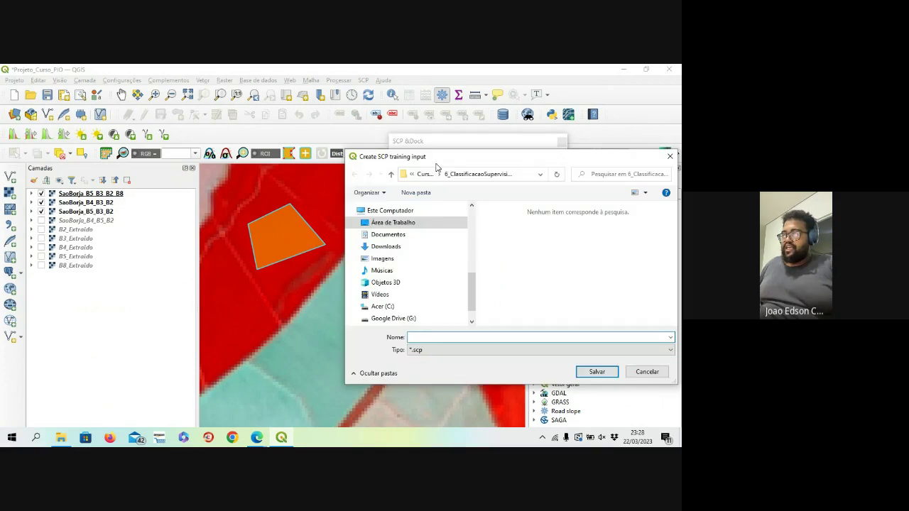
{"action": "left_click_drag", "start_coordinate": [435, 166], "coordinate": [335, 143]}
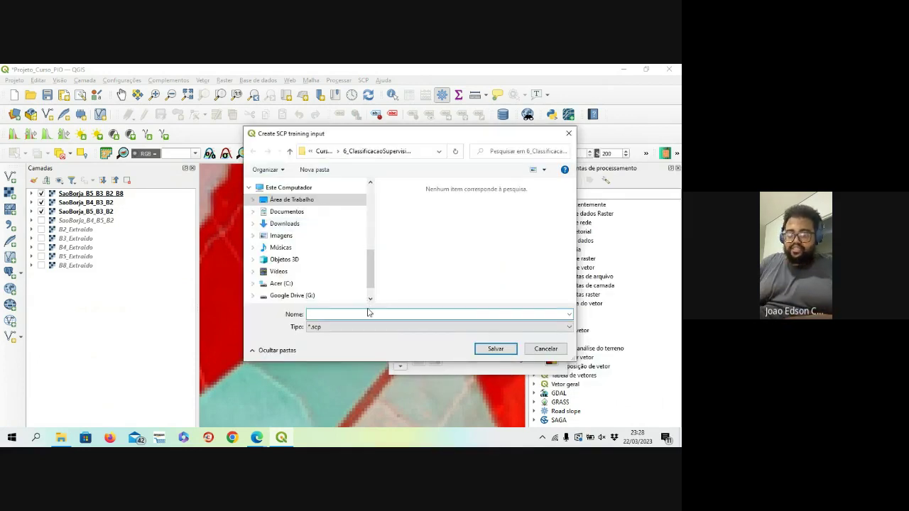
{"action": "type", "text": "Amostras5"}
{"action": "type", "text": "aoBorja"}
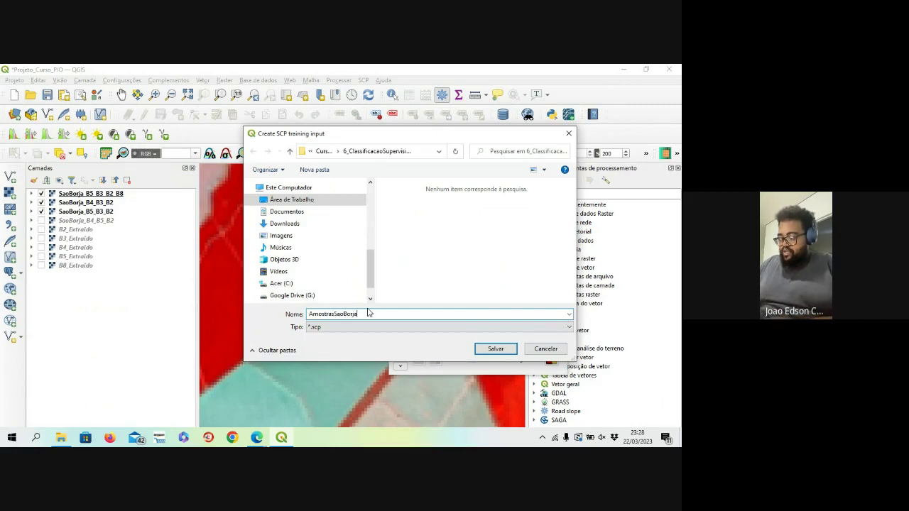
{"action": "key", "text": "Return"}
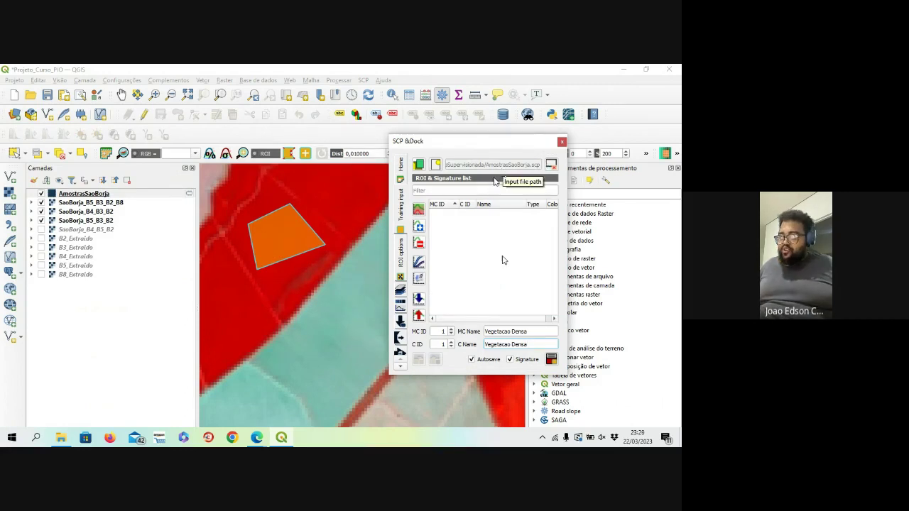
Save the drawn ROI to the signature list and set the Vegetacao Densa macroclass color to dark green (#005500)
{"action": "left_click", "coordinate": [550, 360]}
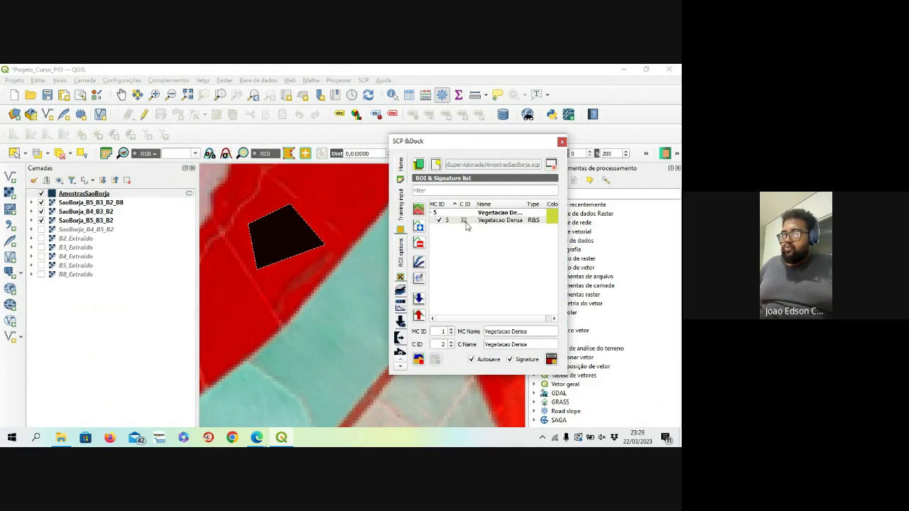
{"action": "double_click", "coordinate": [553, 217]}
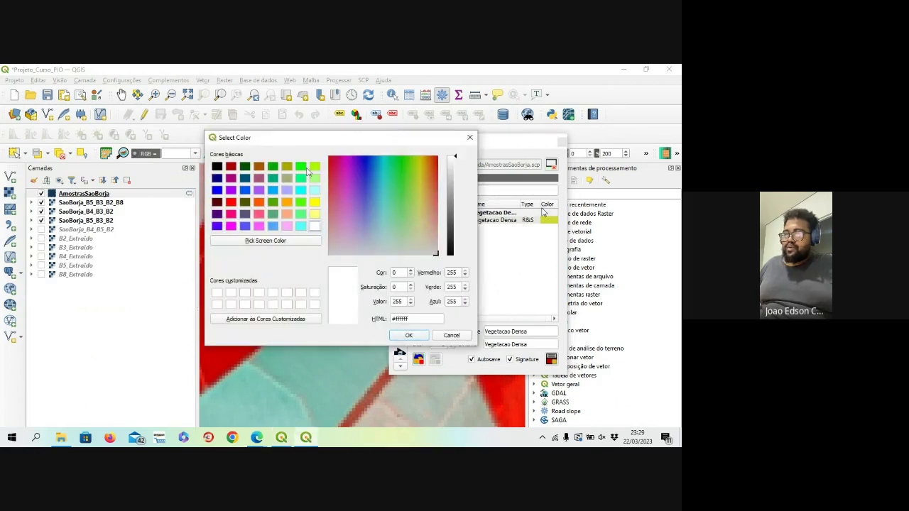
{"action": "left_click", "coordinate": [245, 167]}
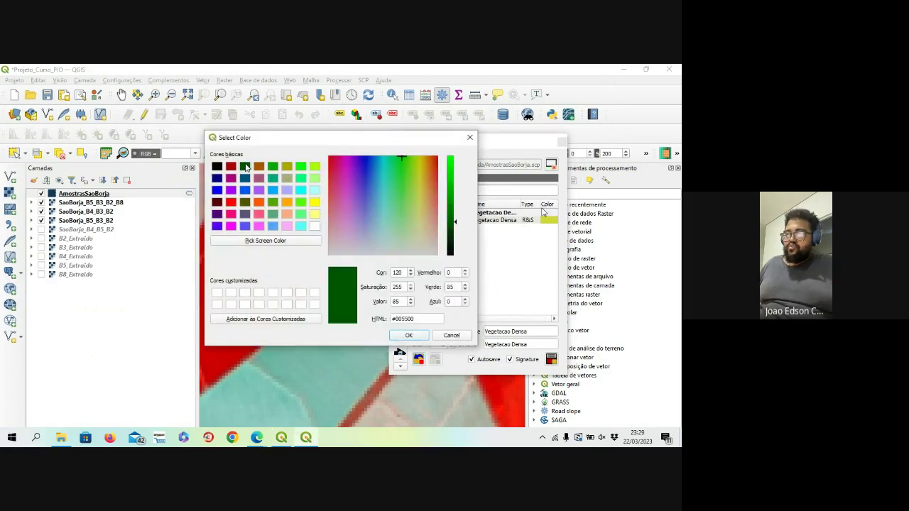
{"action": "left_click", "coordinate": [402, 336]}
Draw a five-vertex ROI polygon inside a red vegetation field bounded by light roads and save it as a Vegetacao Densa sample
{"action": "scroll", "coordinate": [301, 244], "scroll_direction": "down", "scroll_amount": 3}
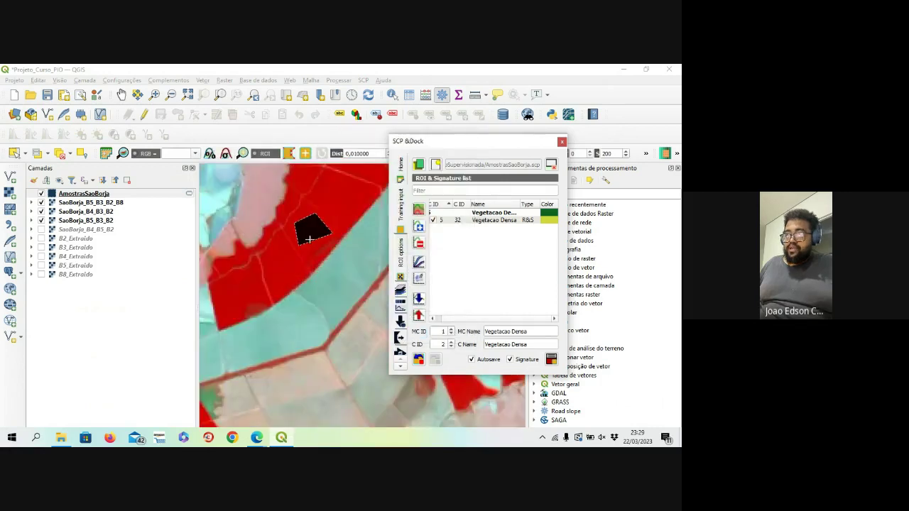
{"action": "scroll", "coordinate": [305, 249], "scroll_direction": "down", "scroll_amount": 2}
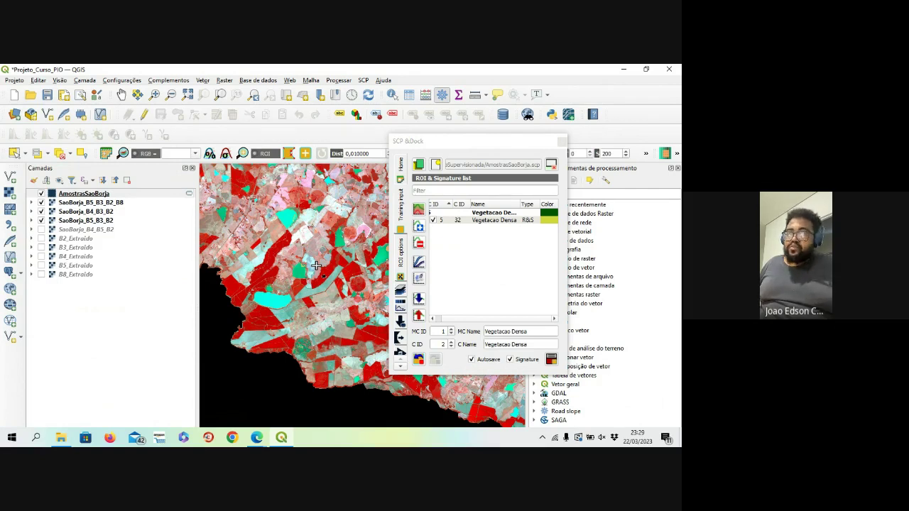
{"action": "scroll", "coordinate": [262, 285], "scroll_direction": "down", "scroll_amount": 3}
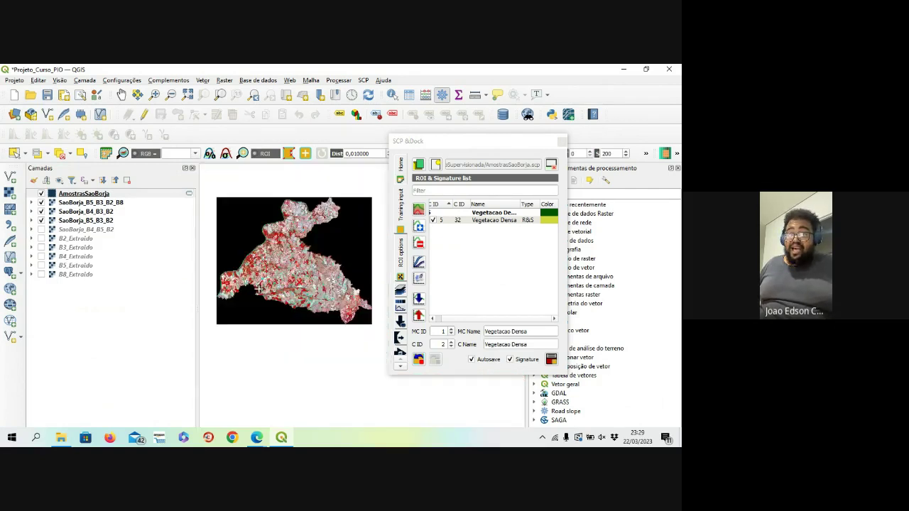
{"action": "scroll", "coordinate": [258, 264], "scroll_direction": "up", "scroll_amount": 5}
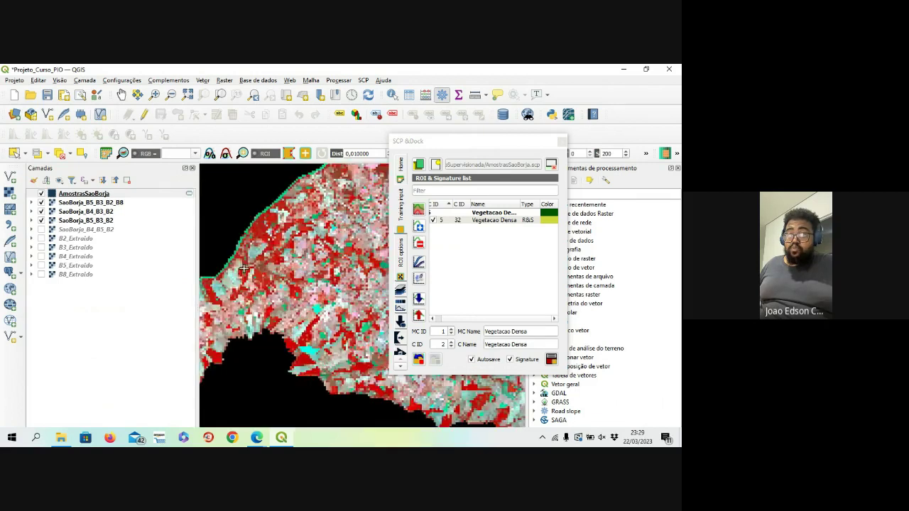
{"action": "scroll", "coordinate": [258, 264], "scroll_direction": "up", "scroll_amount": 2}
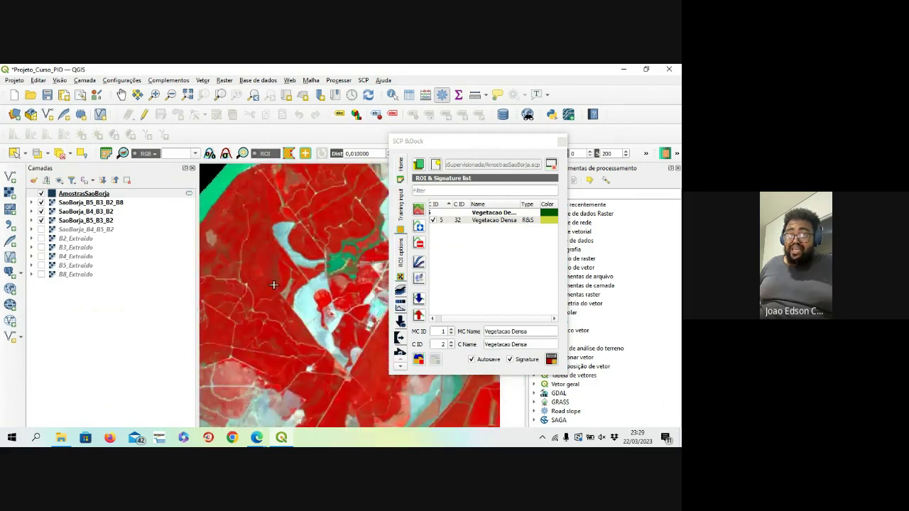
{"action": "scroll", "coordinate": [273, 284], "scroll_direction": "up", "scroll_amount": 2}
{"action": "scroll", "coordinate": [239, 249], "scroll_direction": "down", "scroll_amount": 2}
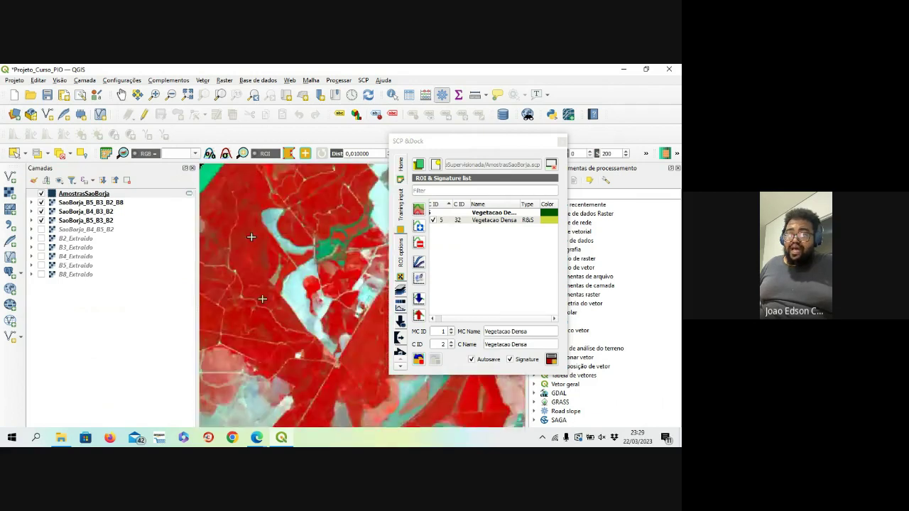
{"action": "scroll", "coordinate": [265, 249], "scroll_direction": "up", "scroll_amount": 2}
{"action": "scroll", "coordinate": [265, 249], "scroll_direction": "up", "scroll_amount": 2}
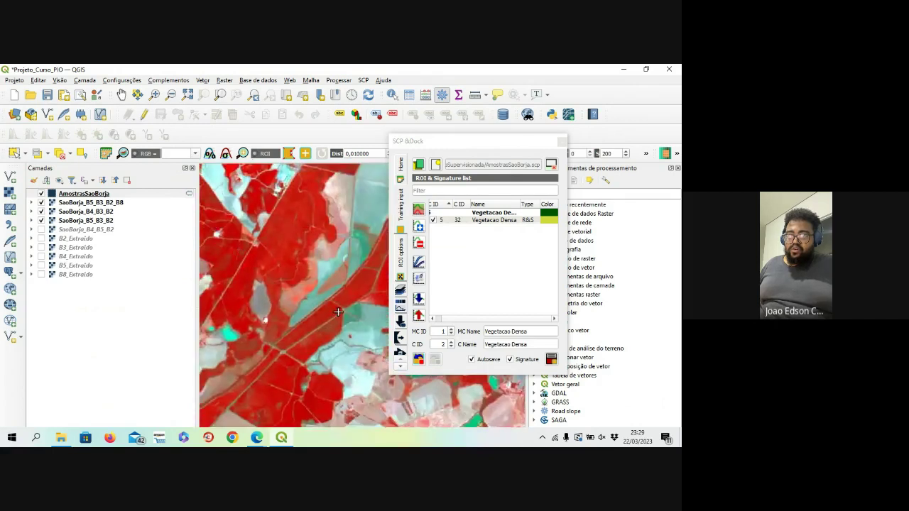
{"action": "scroll", "coordinate": [296, 331], "scroll_direction": "up", "scroll_amount": 2}
{"action": "left_click", "coordinate": [277, 253]}
{"action": "left_click", "coordinate": [284, 296]}
{"action": "left_click", "coordinate": [317, 302]}
{"action": "left_click", "coordinate": [302, 261]}
{"action": "right_click", "coordinate": [291, 245]}
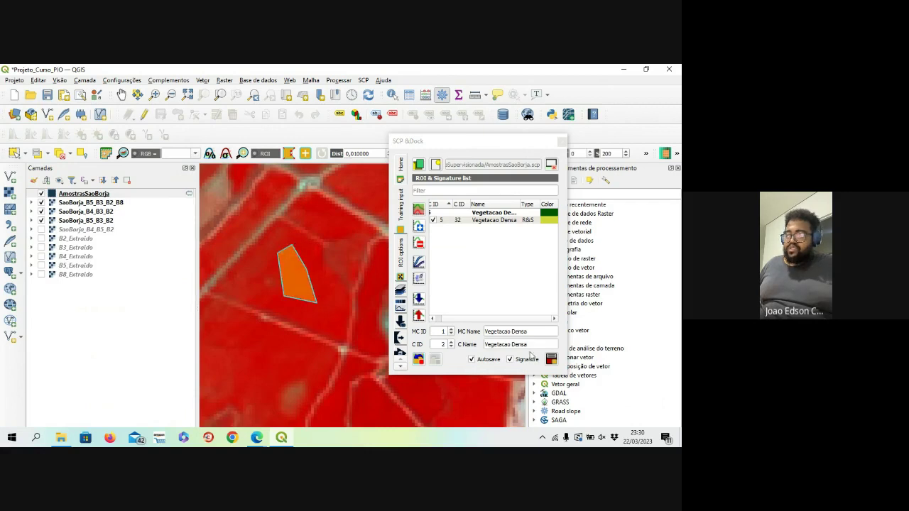
{"action": "left_click", "coordinate": [552, 360]}
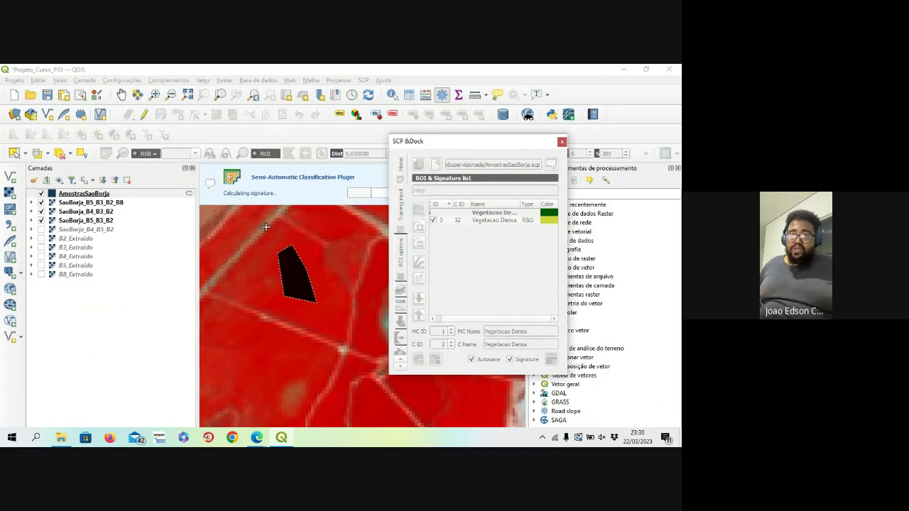
Draw a six-vertex ROI polygon inside a circular bright red field and save it as a Vegetacao Densa sample
{"action": "scroll", "coordinate": [273, 240], "scroll_direction": "down", "scroll_amount": 2}
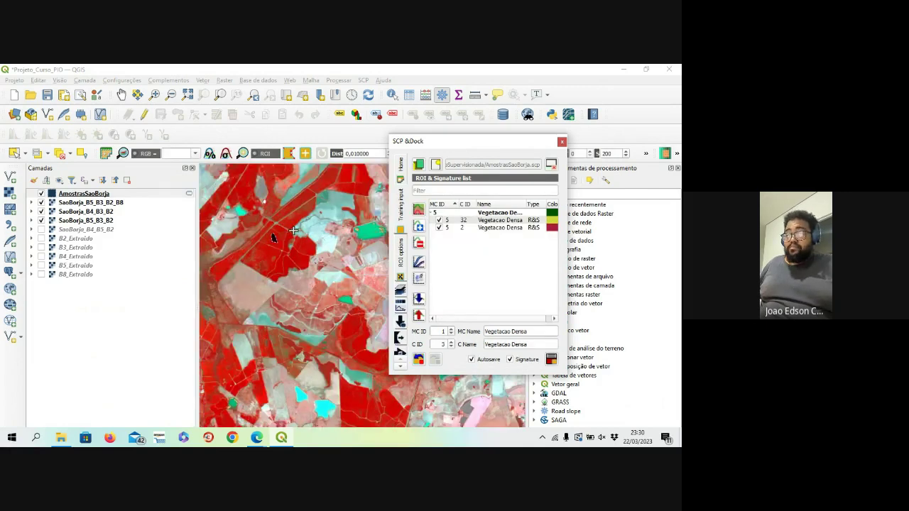
{"action": "scroll", "coordinate": [293, 231], "scroll_direction": "up", "scroll_amount": 2}
{"action": "scroll", "coordinate": [295, 219], "scroll_direction": "down", "scroll_amount": 2}
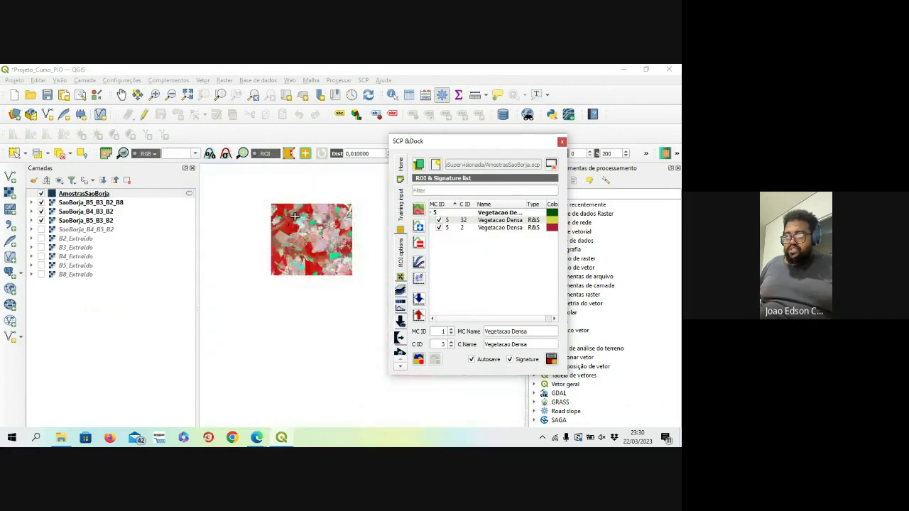
{"action": "left_click_drag", "start_coordinate": [315, 232], "coordinate": [273, 289]}
{"action": "scroll", "coordinate": [307, 243], "scroll_direction": "down", "scroll_amount": 2}
{"action": "scroll", "coordinate": [228, 211], "scroll_direction": "up", "scroll_amount": 1}
{"action": "left_click_drag", "start_coordinate": [297, 343], "coordinate": [277, 267]}
{"action": "scroll", "coordinate": [293, 224], "scroll_direction": "down", "scroll_amount": 1}
{"action": "scroll", "coordinate": [250, 212], "scroll_direction": "up", "scroll_amount": 1}
{"action": "scroll", "coordinate": [276, 266], "scroll_direction": "down", "scroll_amount": 1}
{"action": "scroll", "coordinate": [273, 291], "scroll_direction": "up", "scroll_amount": 3}
{"action": "left_click_drag", "start_coordinate": [293, 233], "coordinate": [272, 279]}
{"action": "scroll", "coordinate": [274, 266], "scroll_direction": "up", "scroll_amount": 2}
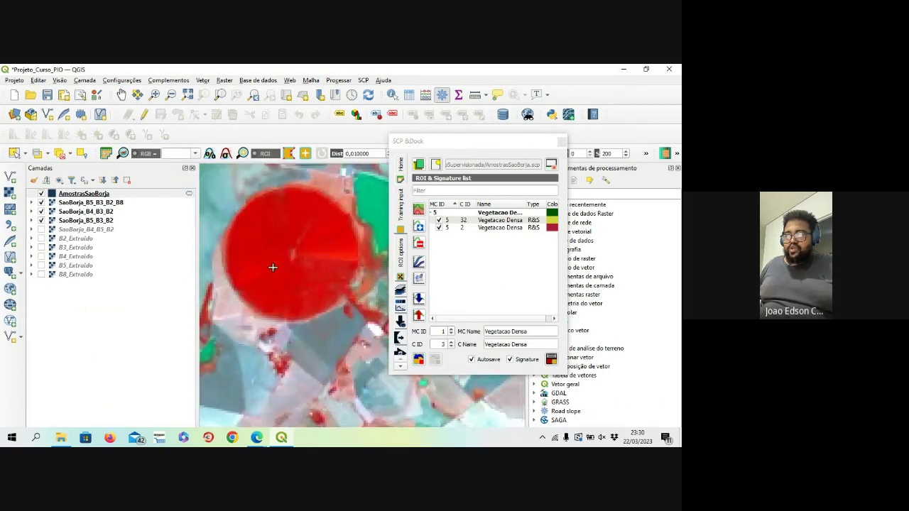
{"action": "left_click", "coordinate": [250, 248]}
{"action": "left_click", "coordinate": [246, 286]}
{"action": "left_click", "coordinate": [271, 285]}
{"action": "left_click", "coordinate": [290, 263]}
{"action": "left_click", "coordinate": [291, 246]}
{"action": "right_click", "coordinate": [278, 236]}
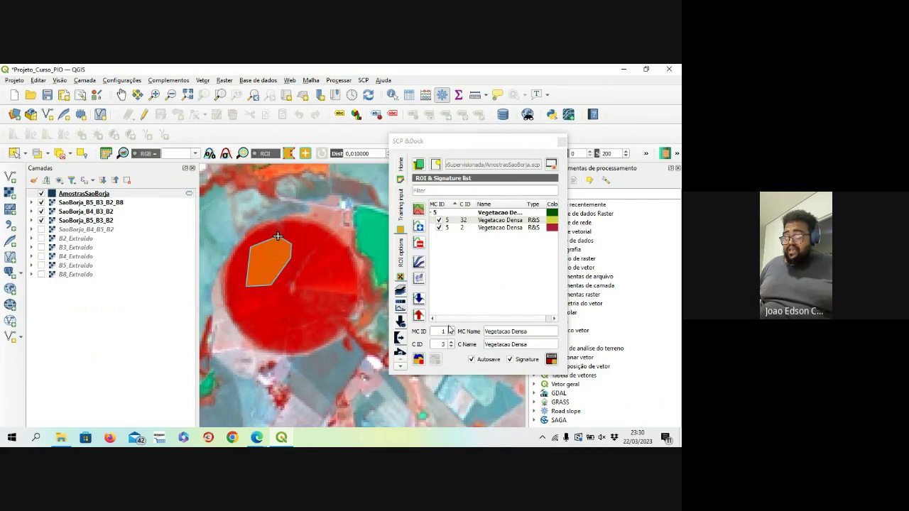
{"action": "left_click", "coordinate": [552, 363]}
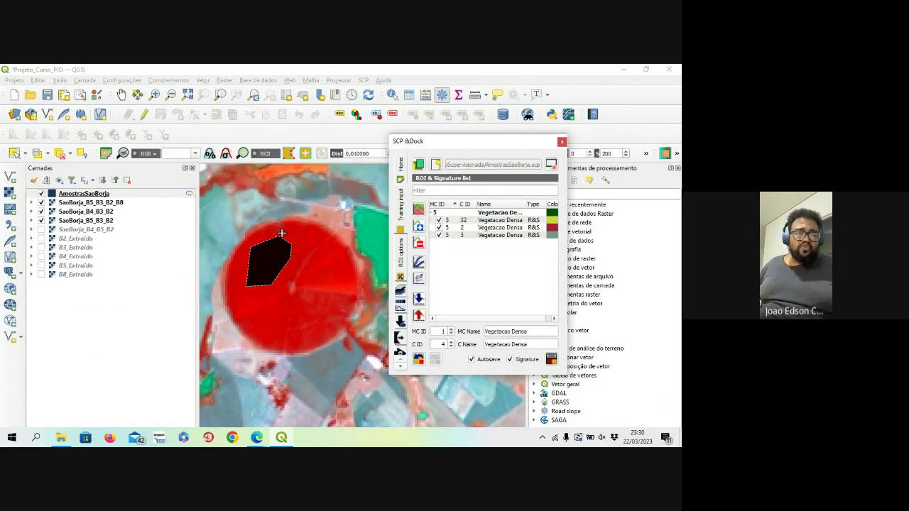
Draw a six-vertex ROI polygon in the dark red vegetation beside the winding river and save it as a Vegetacao Densa sample
{"action": "scroll", "coordinate": [282, 201], "scroll_direction": "down", "scroll_amount": 3}
{"action": "scroll", "coordinate": [282, 201], "scroll_direction": "down", "scroll_amount": 3}
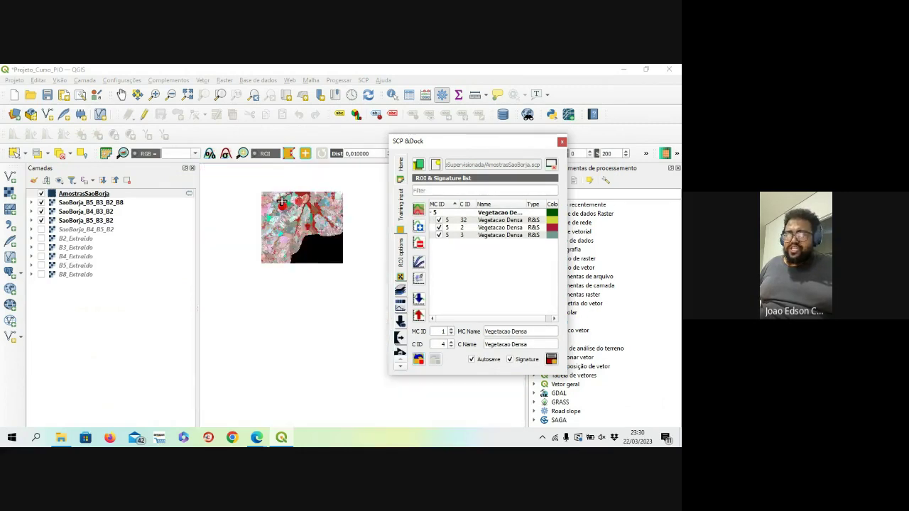
{"action": "scroll", "coordinate": [316, 282], "scroll_direction": "up", "scroll_amount": 8}
{"action": "scroll", "coordinate": [316, 282], "scroll_direction": "down", "scroll_amount": 4}
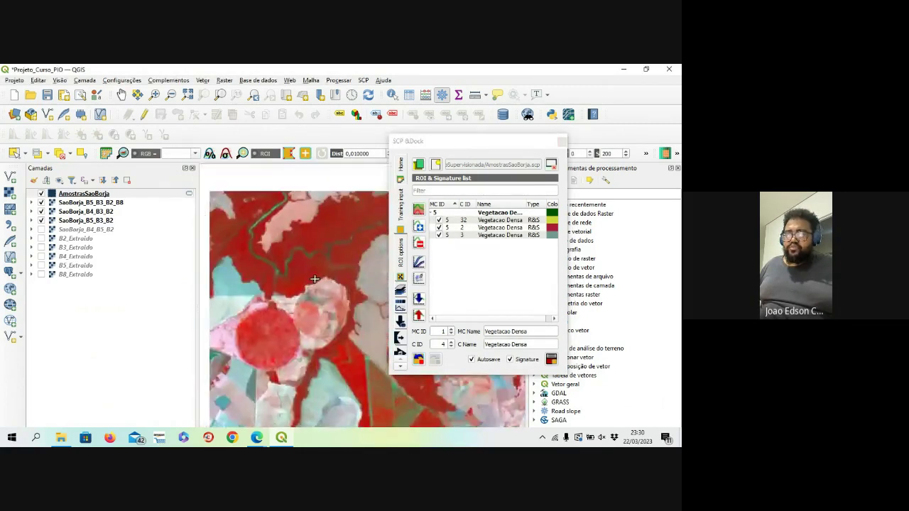
{"action": "scroll", "coordinate": [262, 291], "scroll_direction": "up", "scroll_amount": 5}
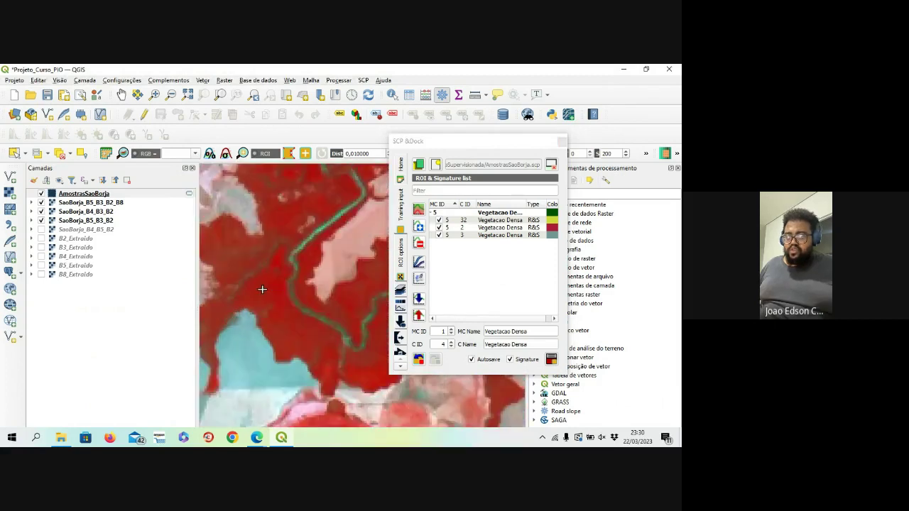
{"action": "scroll", "coordinate": [258, 252], "scroll_direction": "down", "scroll_amount": 5}
{"action": "scroll", "coordinate": [269, 313], "scroll_direction": "up", "scroll_amount": 5}
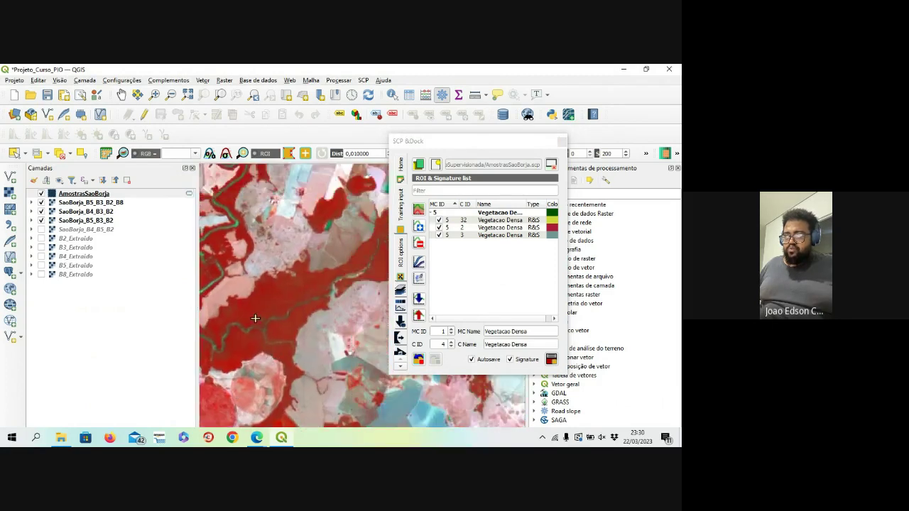
{"action": "left_click", "coordinate": [270, 288]}
{"action": "left_click", "coordinate": [256, 349]}
{"action": "left_click", "coordinate": [341, 320]}
{"action": "left_click", "coordinate": [363, 292]}
{"action": "left_click", "coordinate": [355, 243]}
{"action": "right_click", "coordinate": [322, 213]}
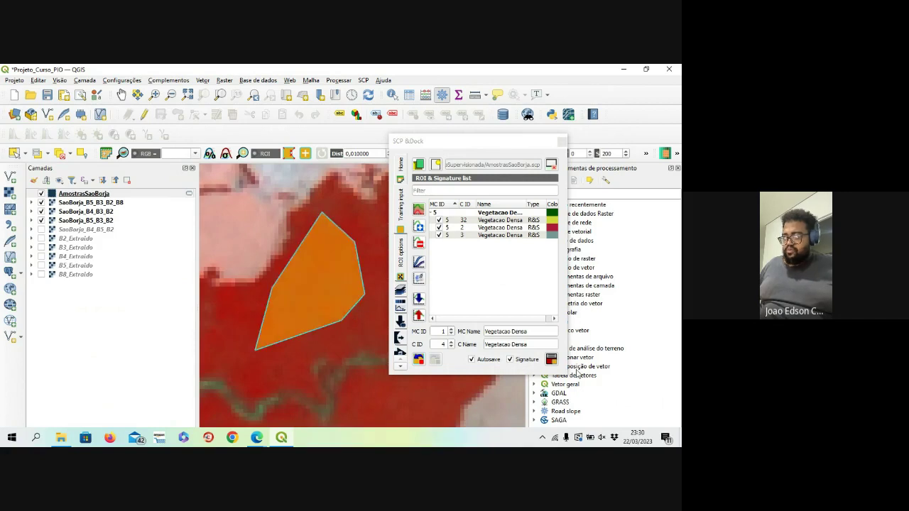
{"action": "left_click", "coordinate": [551, 360]}
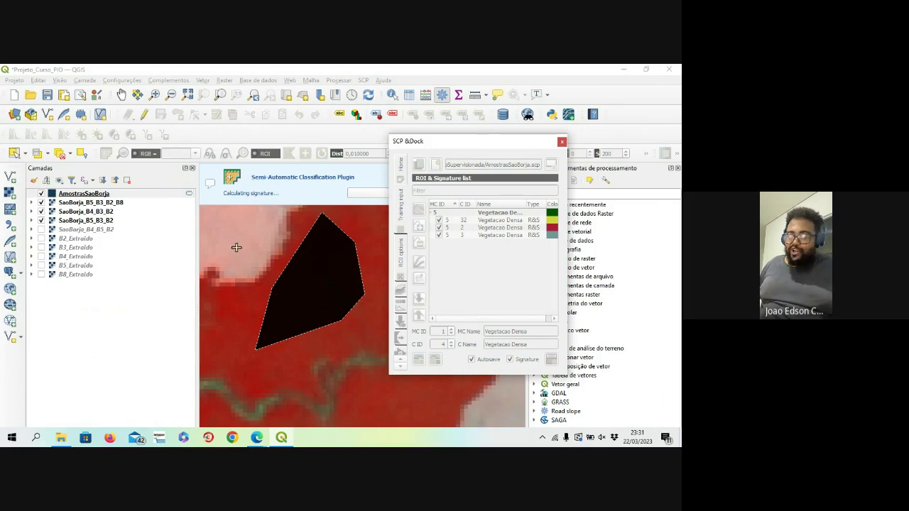
Draw a narrow five-vertex ROI polygon in the large bright red area beside the pink fields and save it as a Vegetacao Densa sample
{"action": "scroll", "coordinate": [230, 247], "scroll_direction": "down", "scroll_amount": 5}
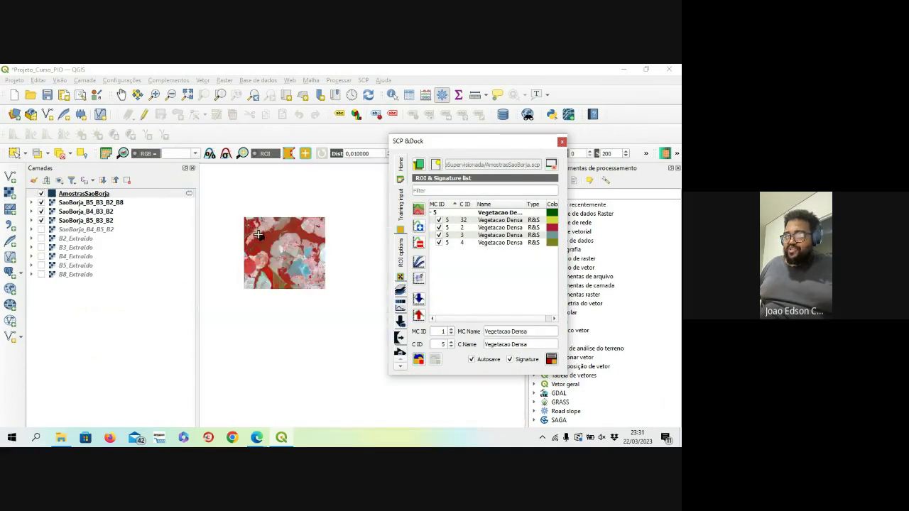
{"action": "scroll", "coordinate": [287, 234], "scroll_direction": "up", "scroll_amount": 5}
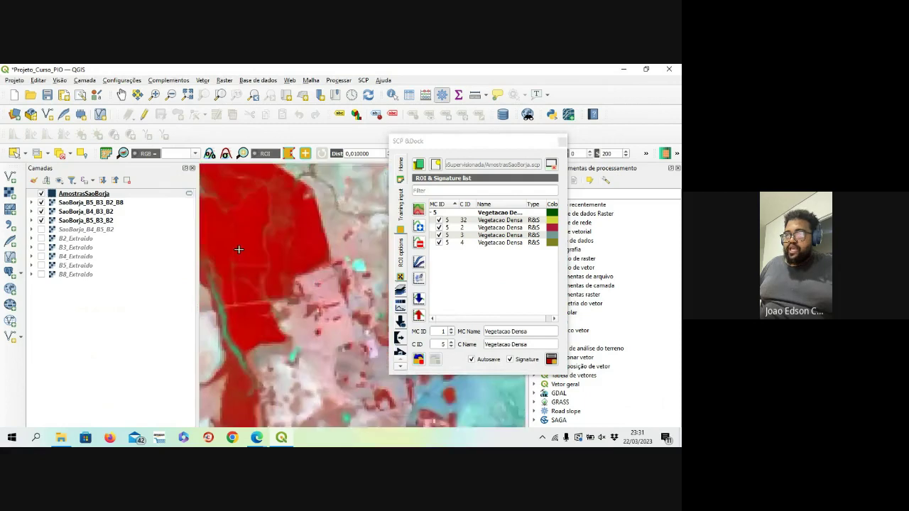
{"action": "left_click", "coordinate": [245, 201]}
{"action": "left_click", "coordinate": [253, 277]}
{"action": "left_click", "coordinate": [273, 277]}
{"action": "left_click", "coordinate": [290, 199]}
{"action": "right_click", "coordinate": [279, 184]}
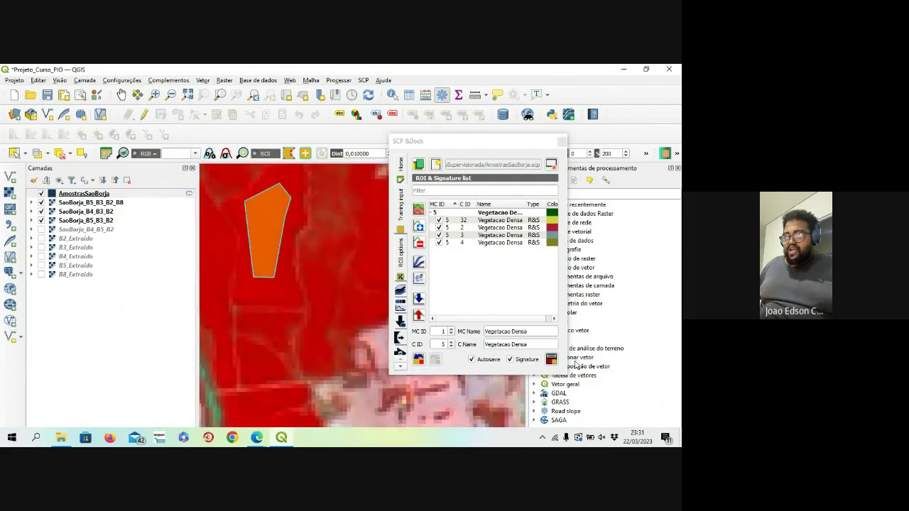
{"action": "left_click", "coordinate": [554, 362]}
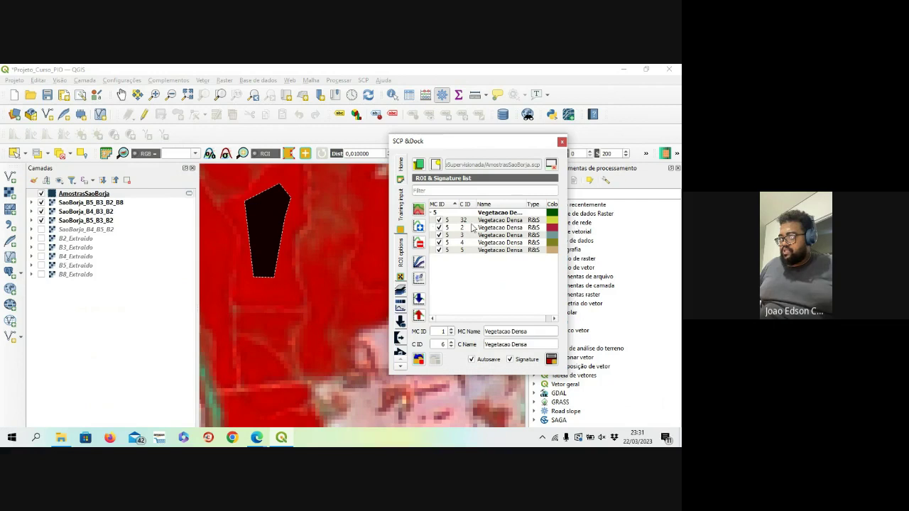
{"action": "left_click_drag", "start_coordinate": [471, 223], "coordinate": [485, 252]}
{"action": "scroll", "coordinate": [340, 270], "scroll_direction": "down", "scroll_amount": 5}
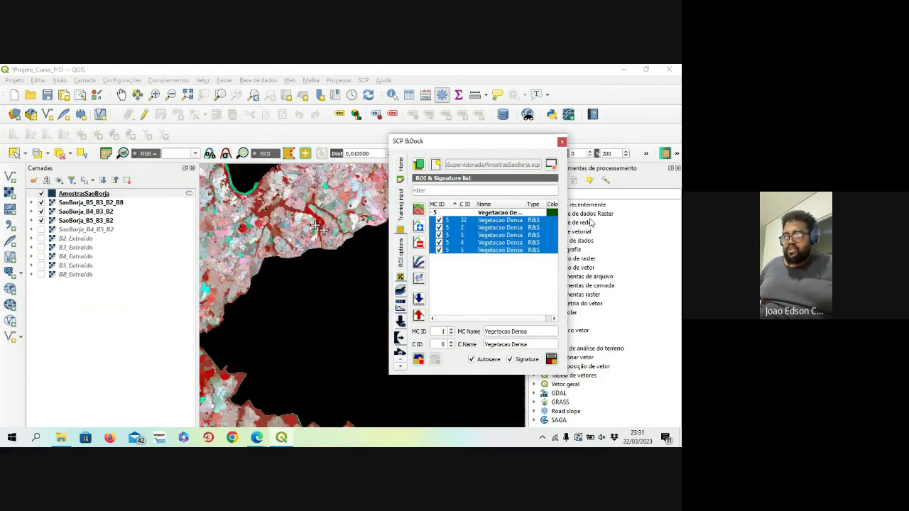
{"action": "left_click", "coordinate": [336, 297]}
{"action": "scroll", "coordinate": [304, 285], "scroll_direction": "up", "scroll_amount": 5}
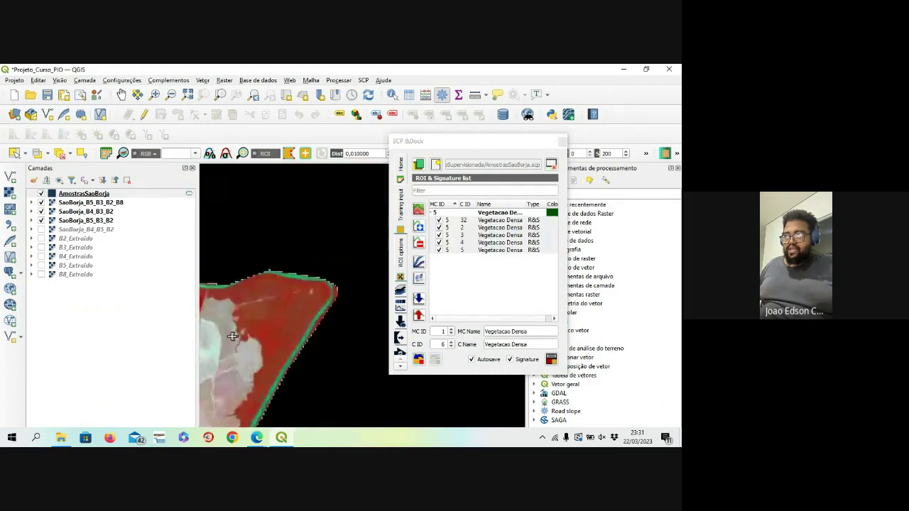
{"action": "scroll", "coordinate": [304, 285], "scroll_direction": "down", "scroll_amount": 2}
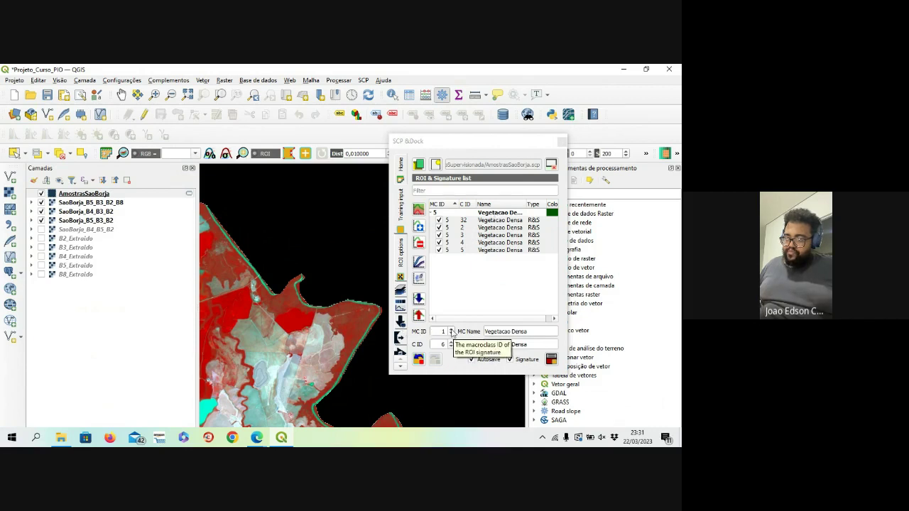
Set the macroclass ID to 2 and name both the macroclass and the class Agua
{"action": "left_click", "coordinate": [451, 329]}
{"action": "triple_click", "coordinate": [536, 334]}
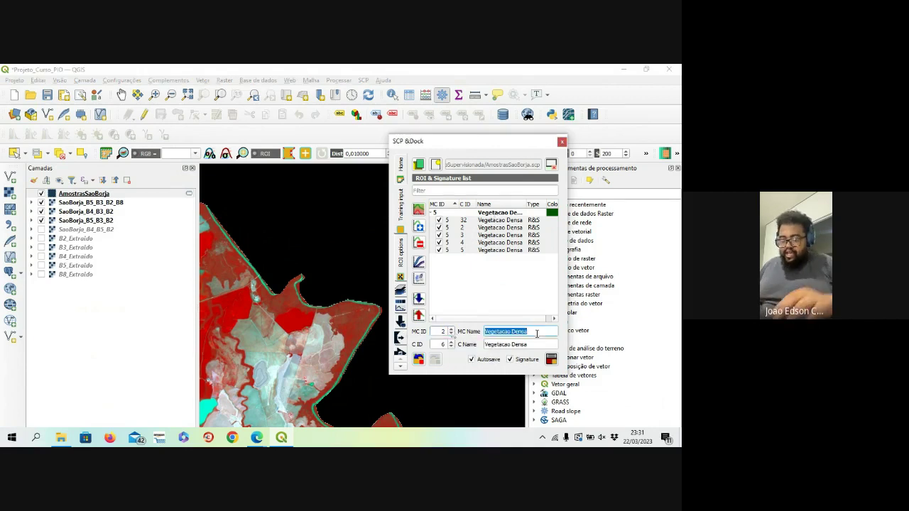
{"action": "type", "text": "Agua"}
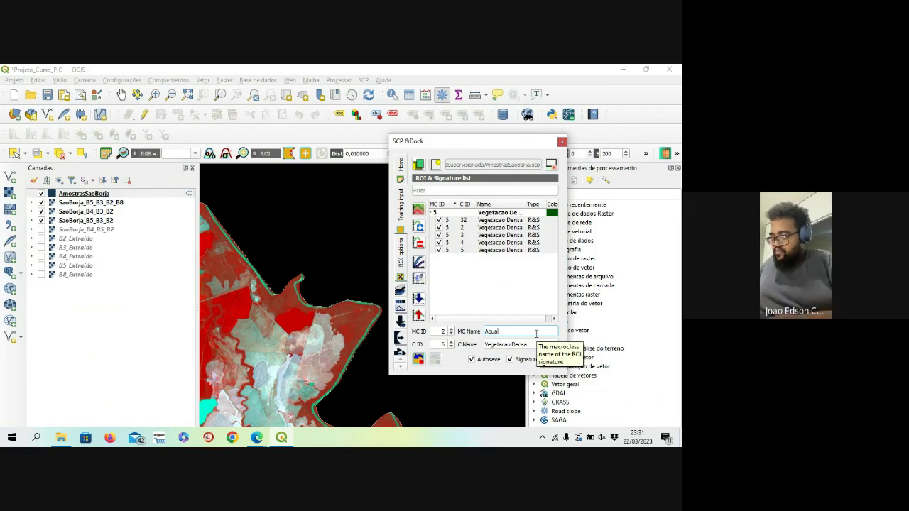
{"action": "left_click_drag", "start_coordinate": [502, 332], "coordinate": [475, 336]}
{"action": "key", "text": "ctrl+c"}
{"action": "left_click_drag", "start_coordinate": [539, 345], "coordinate": [484, 346]}
{"action": "key", "text": "ctrl+v"}
{"action": "left_click", "coordinate": [520, 332]}
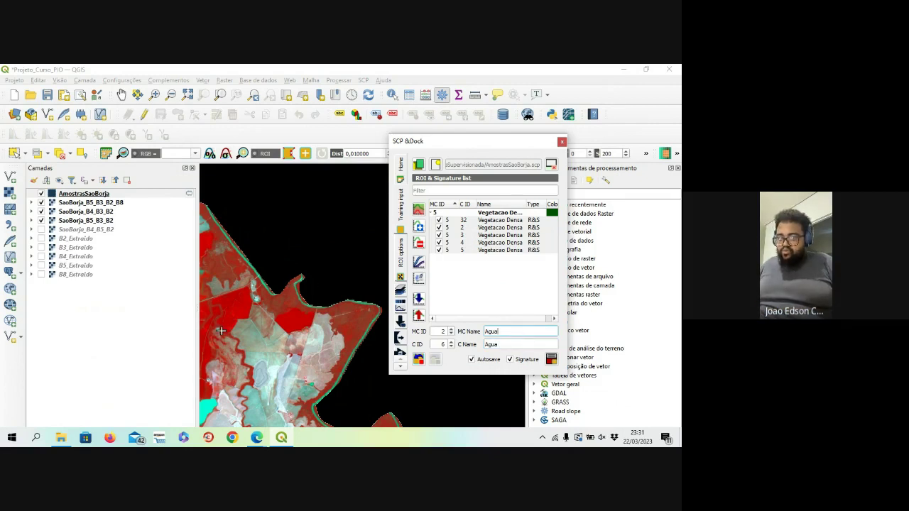
Draw a six-vertex ROI polygon inside the large bright cyan water body and save it as an Agua sample
{"action": "scroll", "coordinate": [221, 330], "scroll_direction": "up", "scroll_amount": 2}
{"action": "scroll", "coordinate": [226, 318], "scroll_direction": "up", "scroll_amount": 3}
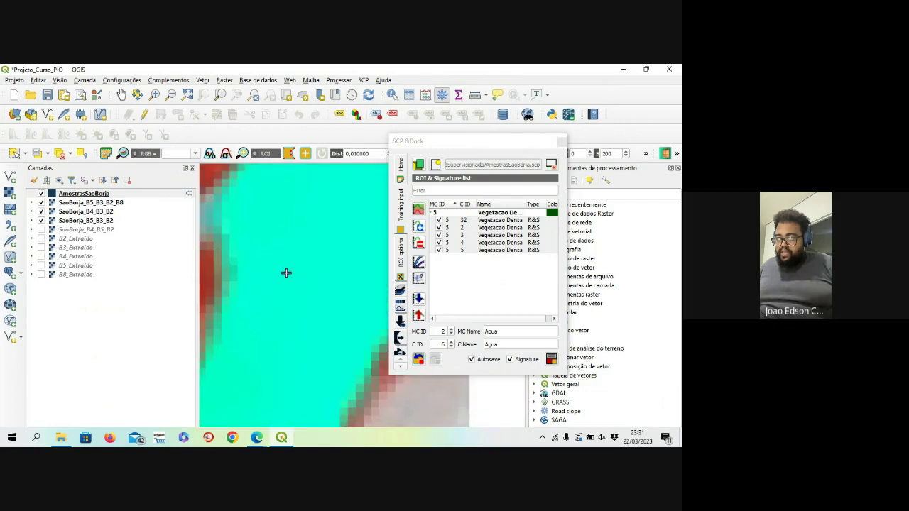
{"action": "left_click", "coordinate": [270, 336]}
{"action": "left_click", "coordinate": [333, 296]}
{"action": "left_click", "coordinate": [331, 193]}
{"action": "right_click", "coordinate": [304, 186]}
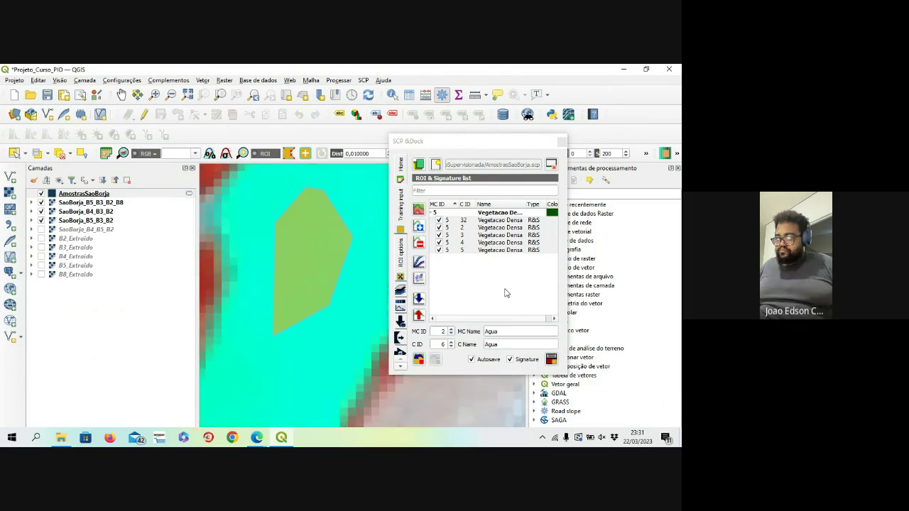
{"action": "left_click", "coordinate": [551, 359]}
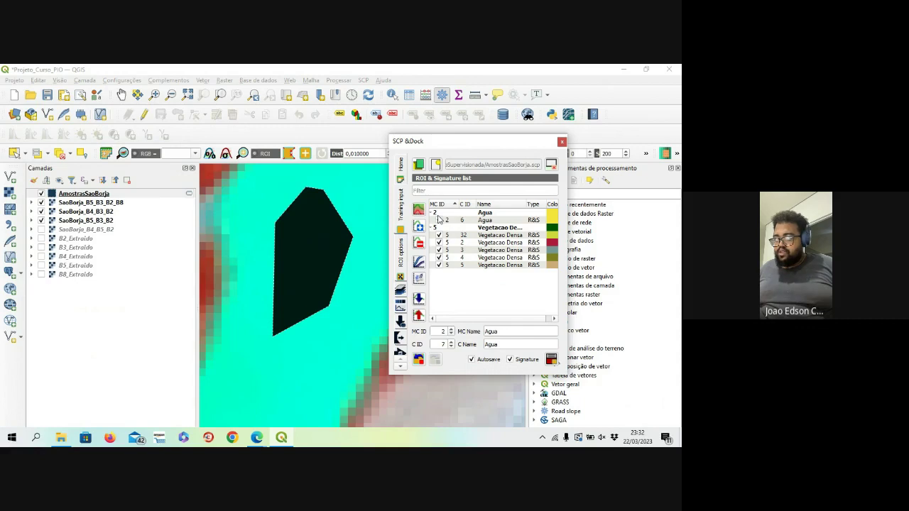
Set the Agua macroclass colour to light blue #00aaff
{"action": "double_click", "coordinate": [555, 220]}
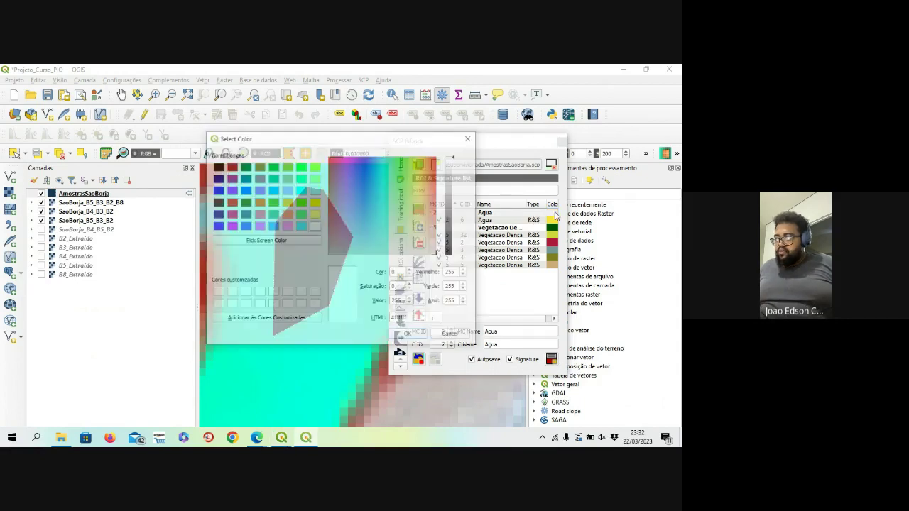
{"action": "left_click", "coordinate": [245, 190]}
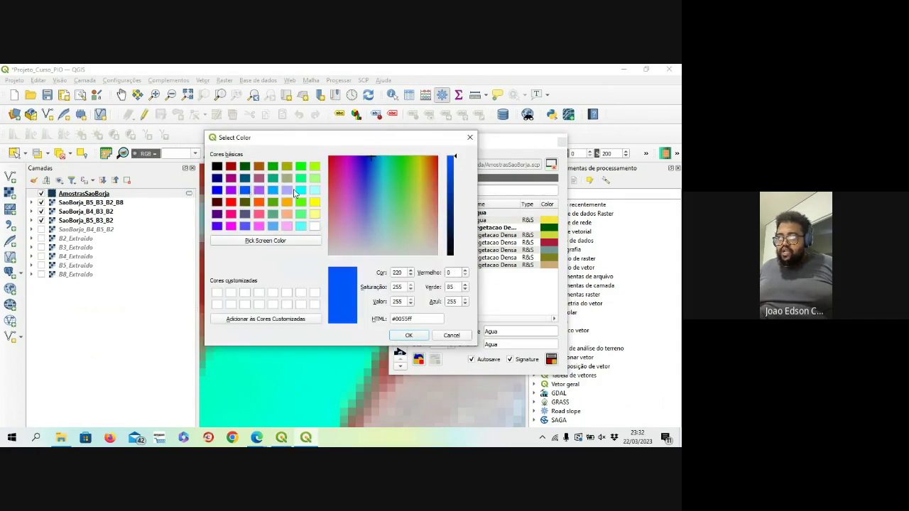
{"action": "left_click", "coordinate": [272, 191]}
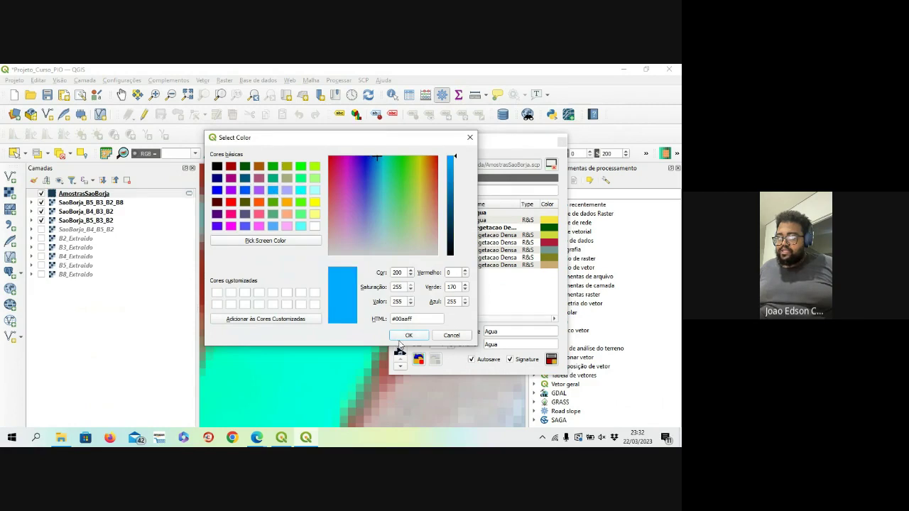
{"action": "left_click", "coordinate": [408, 335]}
Draw a small wedge-shaped ROI polygon inside the small bright cyan pond among the pink fields and save it as an Agua sample
{"action": "scroll", "coordinate": [320, 224], "scroll_direction": "down", "scroll_amount": 5}
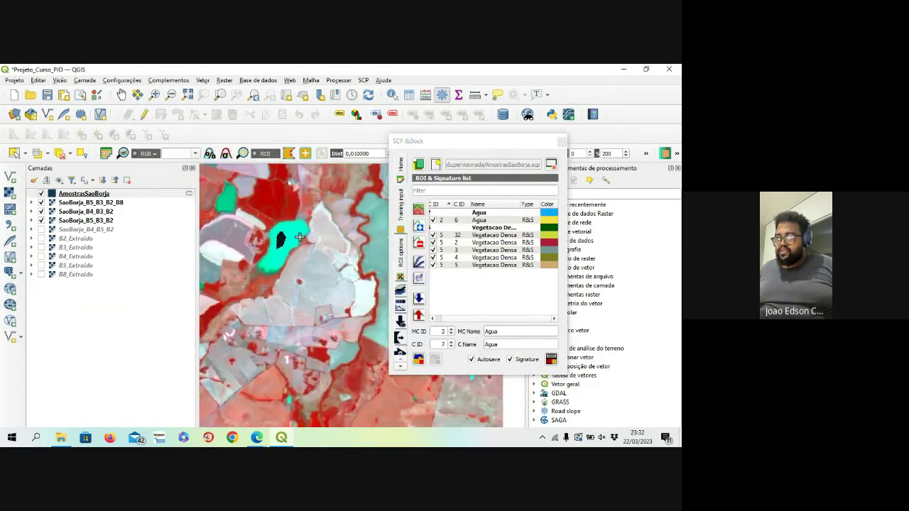
{"action": "scroll", "coordinate": [275, 232], "scroll_direction": "down", "scroll_amount": 2}
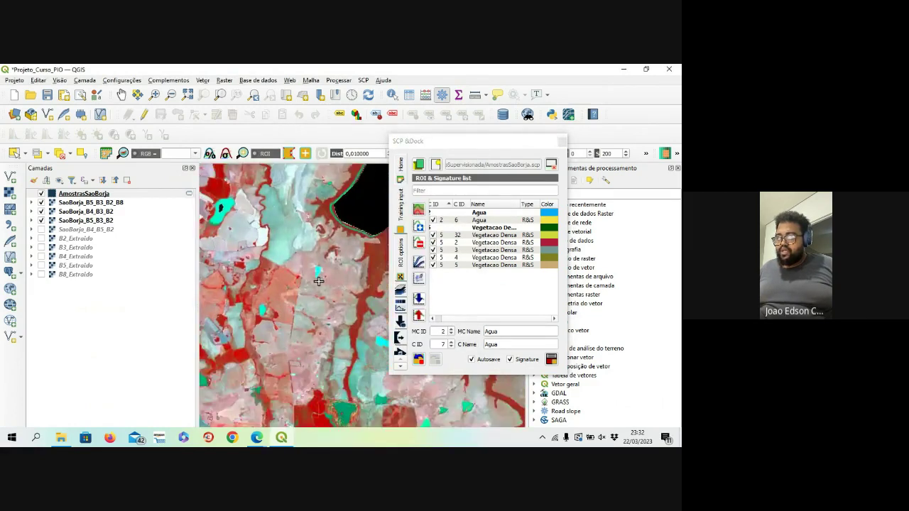
{"action": "scroll", "coordinate": [314, 280], "scroll_direction": "up", "scroll_amount": 5}
{"action": "left_click", "coordinate": [317, 176]}
{"action": "left_click", "coordinate": [317, 211]}
{"action": "left_click", "coordinate": [339, 184]}
{"action": "right_click", "coordinate": [327, 176]}
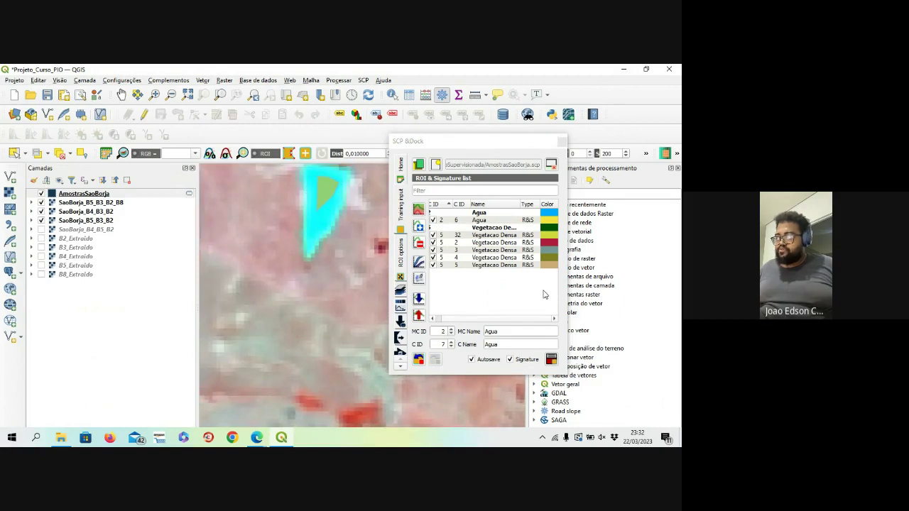
{"action": "left_click", "coordinate": [553, 361]}
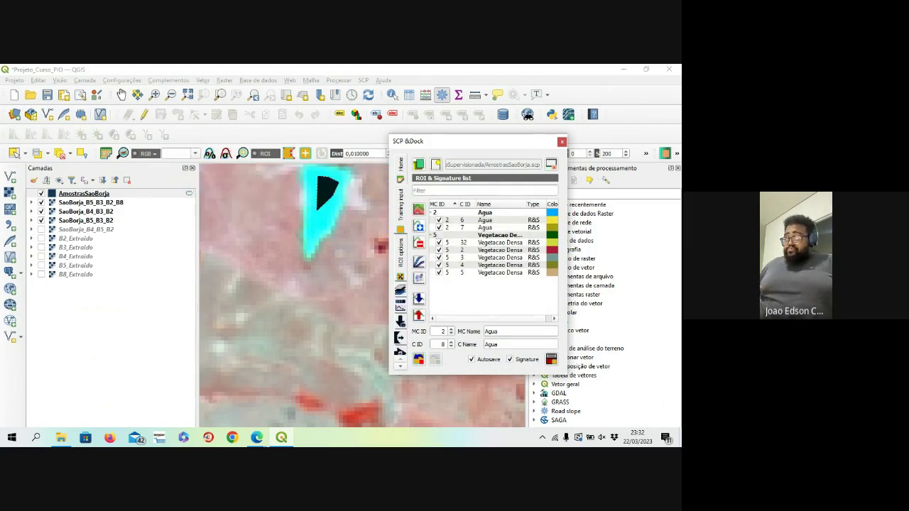
Draw a triangular ROI polygon in the dark green reservoir edged with orange and red and save it as an Agua sample
{"action": "scroll", "coordinate": [298, 273], "scroll_direction": "down", "scroll_amount": 5}
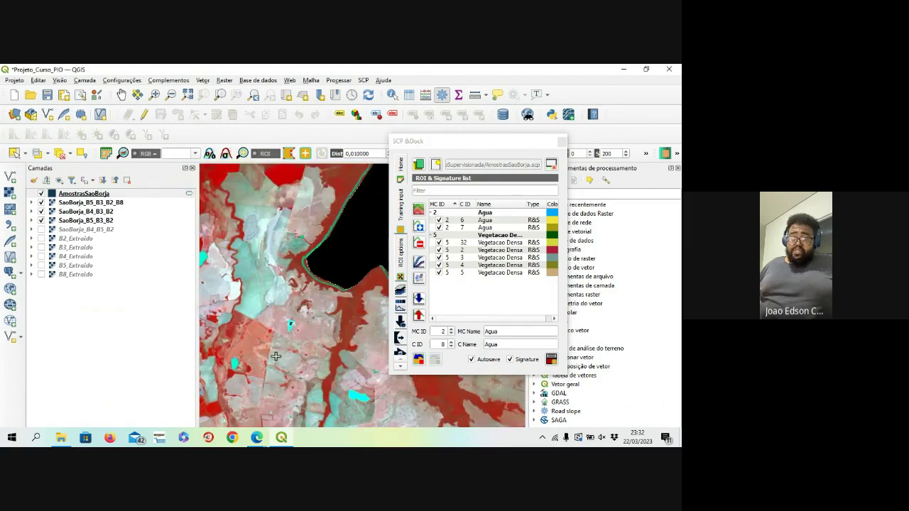
{"action": "scroll", "coordinate": [276, 357], "scroll_direction": "up", "scroll_amount": 4}
{"action": "scroll", "coordinate": [336, 253], "scroll_direction": "up", "scroll_amount": 2}
{"action": "scroll", "coordinate": [300, 215], "scroll_direction": "down", "scroll_amount": 2}
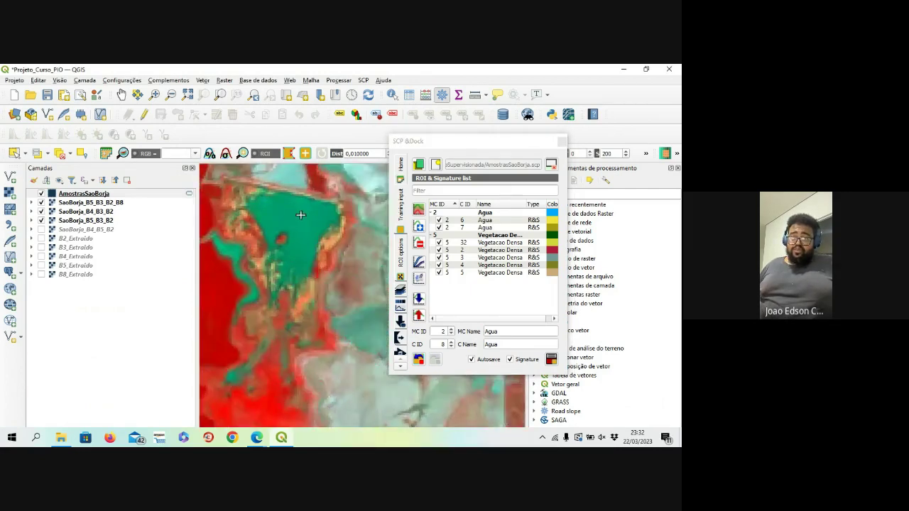
{"action": "scroll", "coordinate": [245, 239], "scroll_direction": "up", "scroll_amount": 3}
{"action": "scroll", "coordinate": [248, 229], "scroll_direction": "down", "scroll_amount": 3}
{"action": "left_click", "coordinate": [244, 219]}
{"action": "left_click", "coordinate": [283, 223]}
{"action": "left_click", "coordinate": [292, 230]}
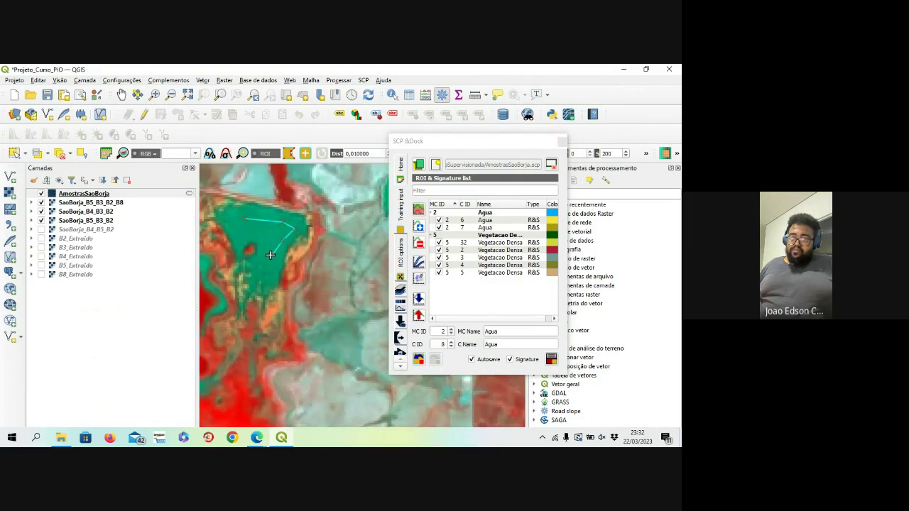
{"action": "right_click", "coordinate": [270, 254]}
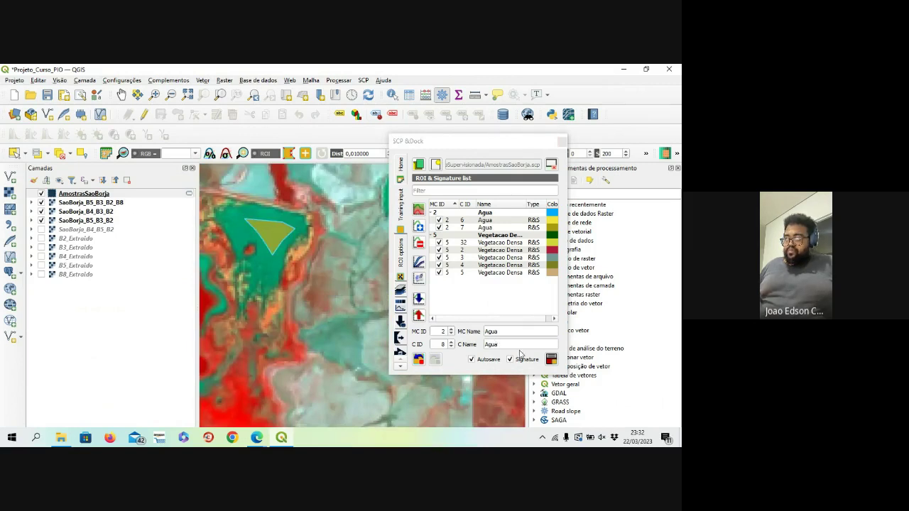
{"action": "left_click", "coordinate": [551, 360]}
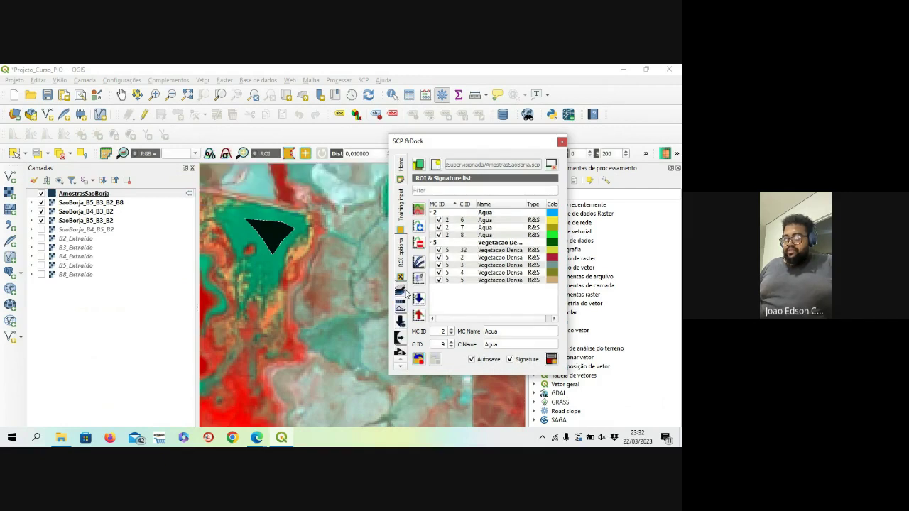
Draw a narrow ROI polygon inside the green river along the image's black edge and save it as an Agua sample
{"action": "scroll", "coordinate": [402, 288], "scroll_direction": "down", "scroll_amount": 4}
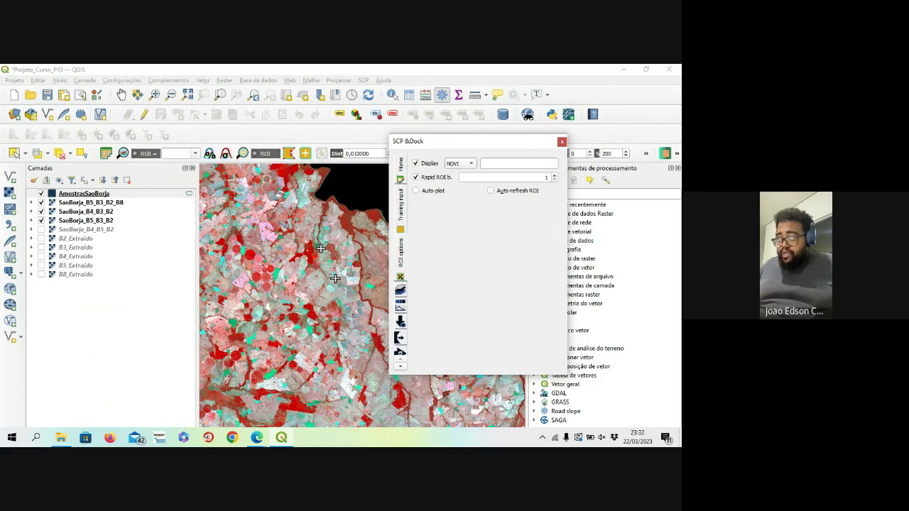
{"action": "left_click_drag", "start_coordinate": [362, 184], "coordinate": [242, 263]}
{"action": "scroll", "coordinate": [242, 263], "scroll_direction": "up", "scroll_amount": 5}
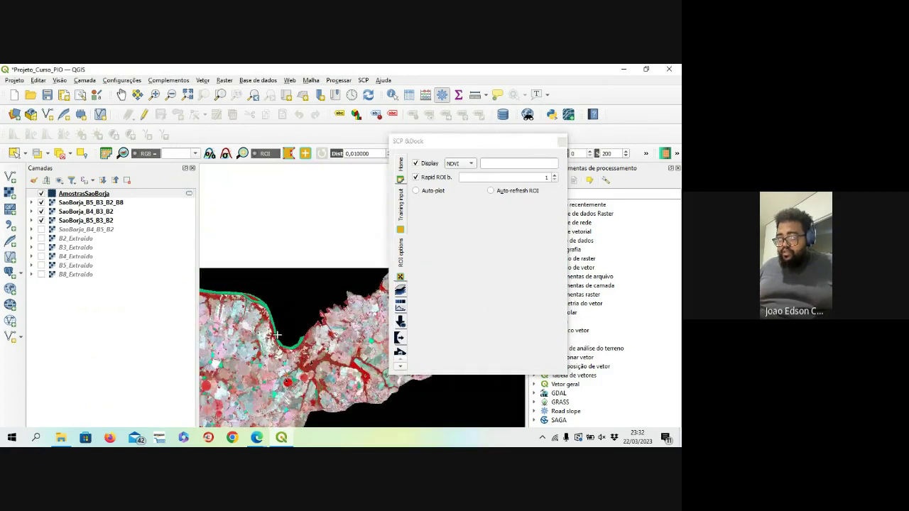
{"action": "scroll", "coordinate": [287, 363], "scroll_direction": "up", "scroll_amount": 2}
{"action": "left_click_drag", "start_coordinate": [275, 309], "coordinate": [320, 396]}
{"action": "scroll", "coordinate": [320, 396], "scroll_direction": "down", "scroll_amount": 2}
{"action": "scroll", "coordinate": [282, 296], "scroll_direction": "up", "scroll_amount": 1}
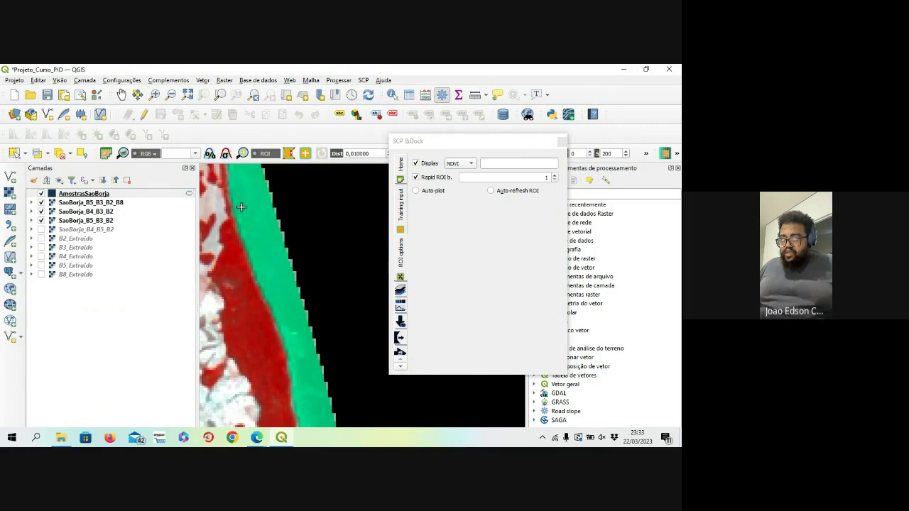
{"action": "left_click", "coordinate": [248, 226]}
{"action": "left_click", "coordinate": [264, 264]}
{"action": "left_click", "coordinate": [272, 250]}
{"action": "left_click", "coordinate": [270, 224]}
{"action": "left_click", "coordinate": [264, 206]}
{"action": "right_click", "coordinate": [257, 194]}
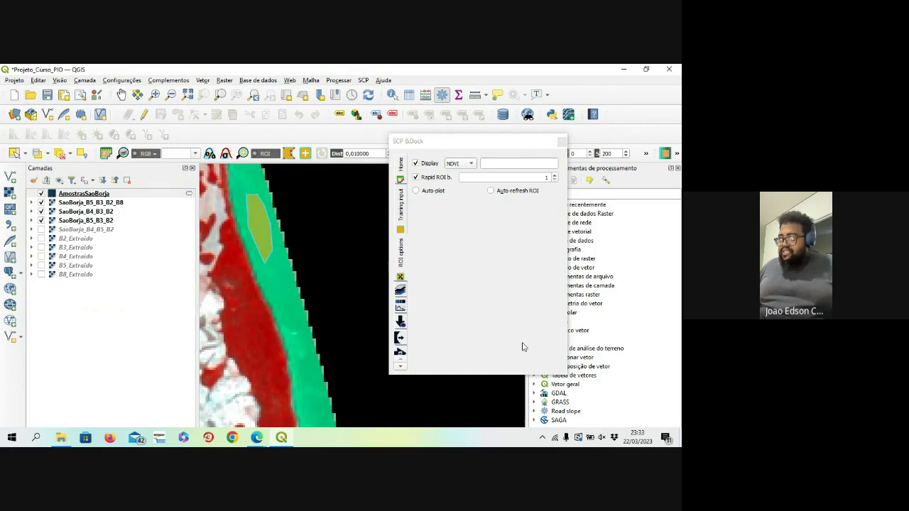
{"action": "left_click", "coordinate": [398, 213]}
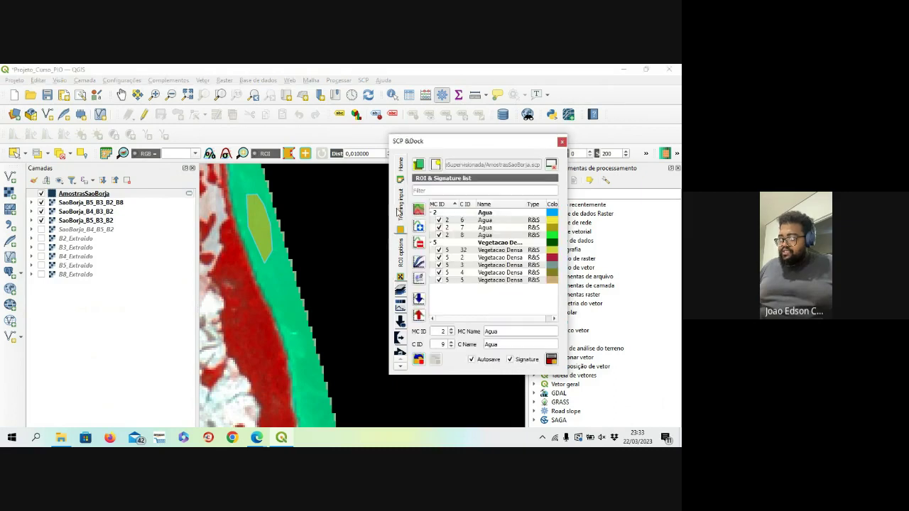
{"action": "left_click", "coordinate": [551, 360]}
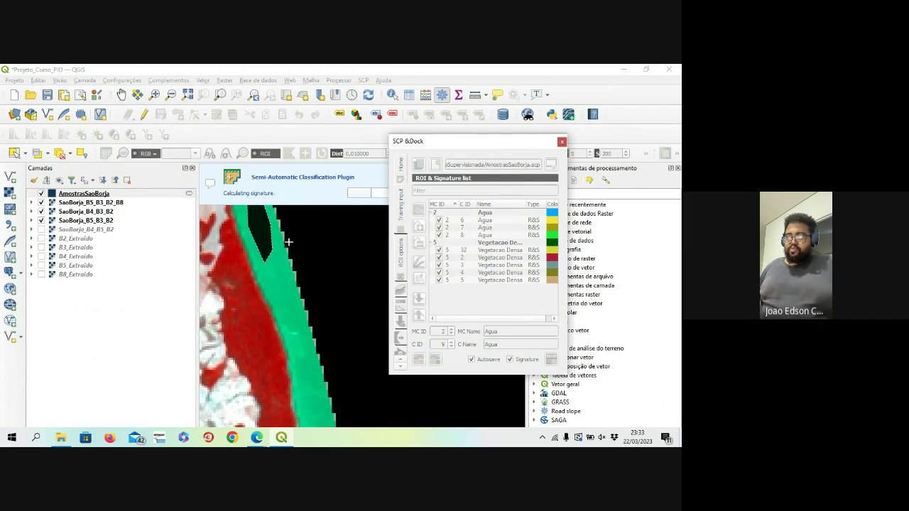
Draw a six-vertex ROI polygon in the green river on the municipality's western border and save it as an Agua sample
{"action": "scroll", "coordinate": [288, 245], "scroll_direction": "down", "scroll_amount": 2}
{"action": "scroll", "coordinate": [288, 248], "scroll_direction": "down", "scroll_amount": 2}
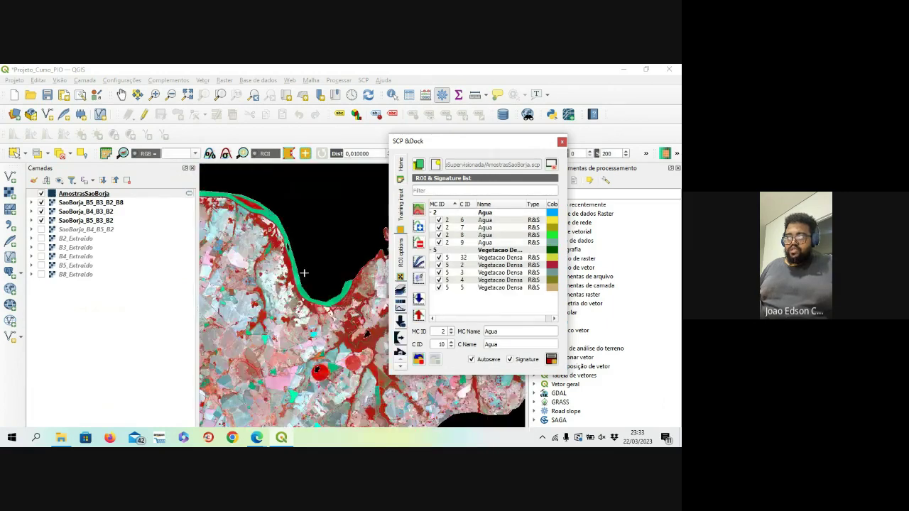
{"action": "scroll", "coordinate": [229, 217], "scroll_direction": "up", "scroll_amount": 3}
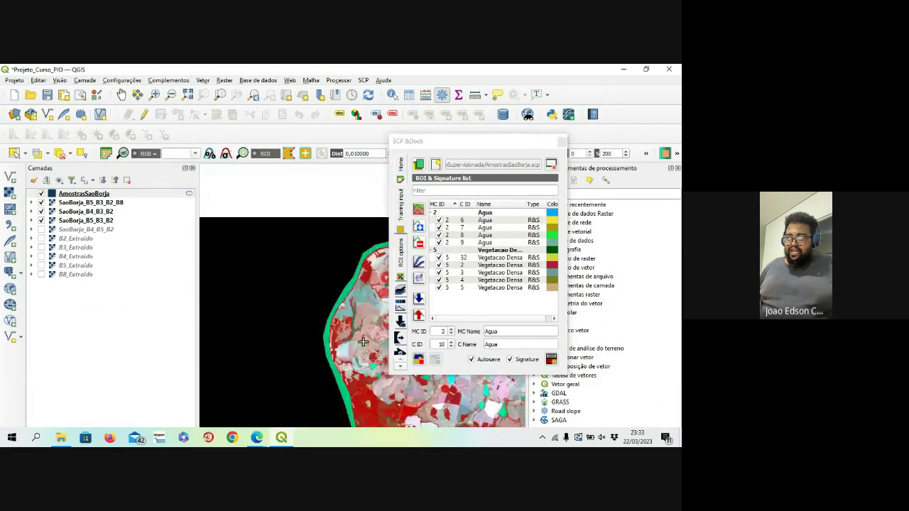
{"action": "scroll", "coordinate": [265, 254], "scroll_direction": "up", "scroll_amount": 4}
{"action": "scroll", "coordinate": [219, 226], "scroll_direction": "up", "scroll_amount": 3}
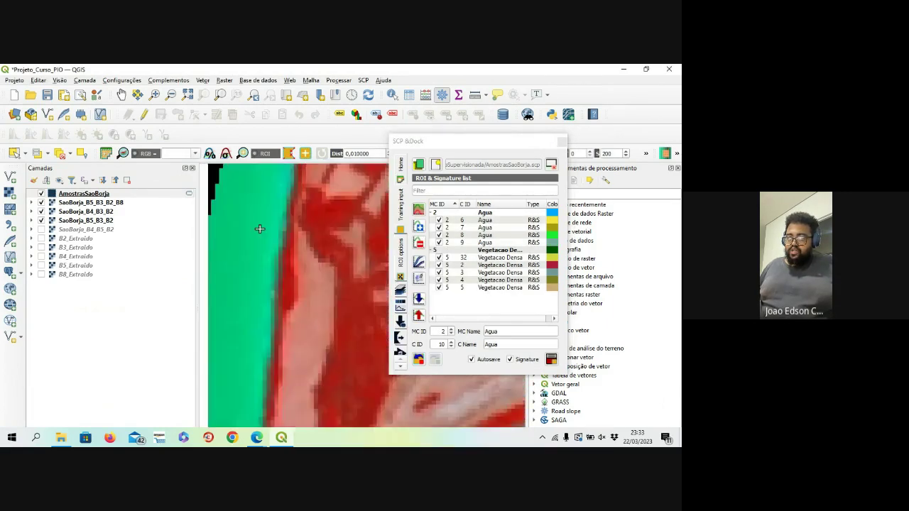
{"action": "left_click", "coordinate": [279, 290]}
{"action": "left_click", "coordinate": [330, 297]}
{"action": "left_click", "coordinate": [346, 264]}
{"action": "right_click", "coordinate": [322, 179]}
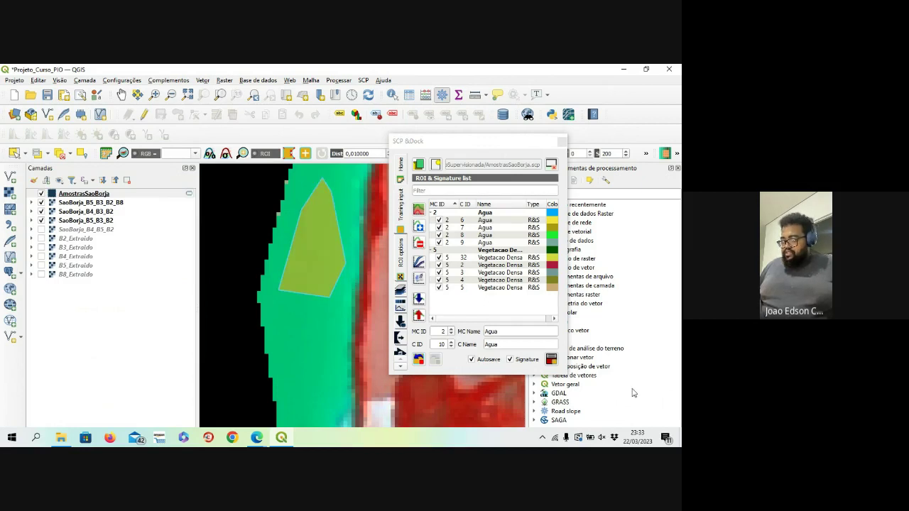
{"action": "left_click", "coordinate": [553, 358]}
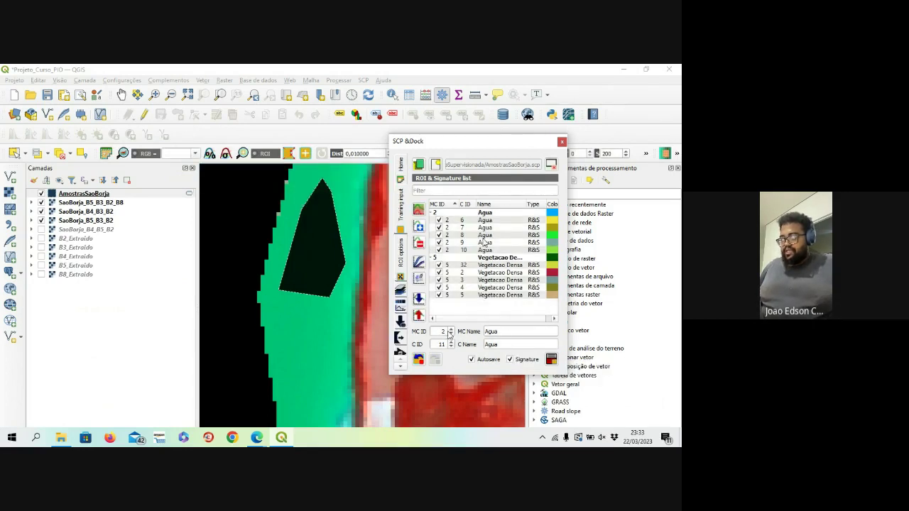
Set the ROI macroclass ID to 3 and enter Vegetacao Baixa as its macroclass name
{"action": "scroll", "coordinate": [450, 332], "scroll_direction": "up", "scroll_amount": 3}
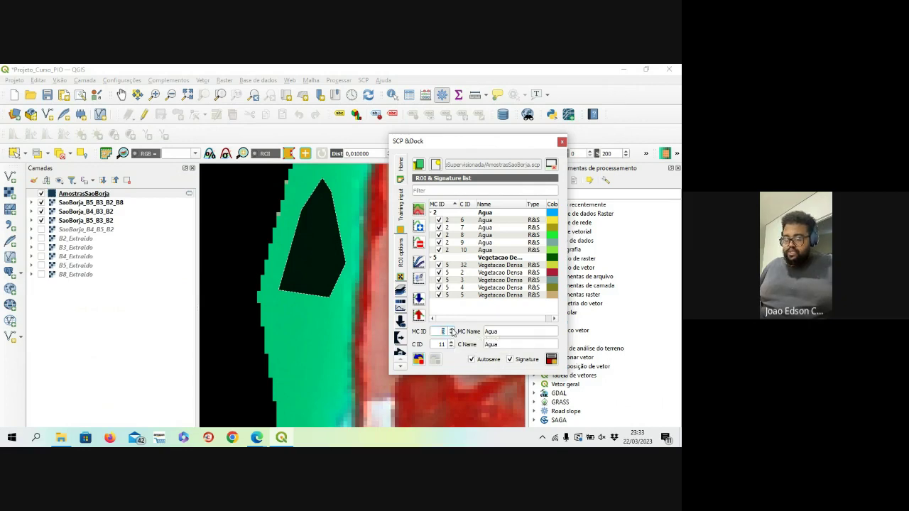
{"action": "left_click", "coordinate": [517, 332]}
{"action": "double_click", "coordinate": [518, 333]}
{"action": "type", "text": "Vegetacao"}
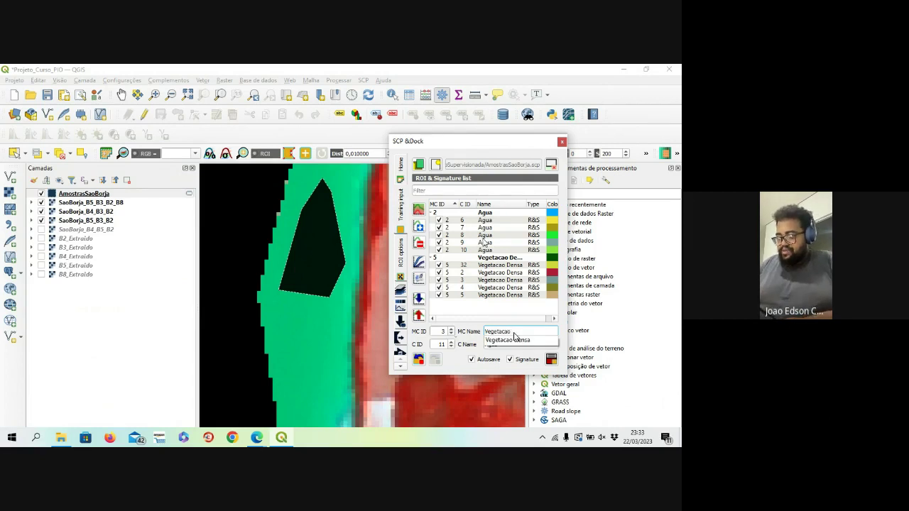
{"action": "type", "text": " Baixa"}
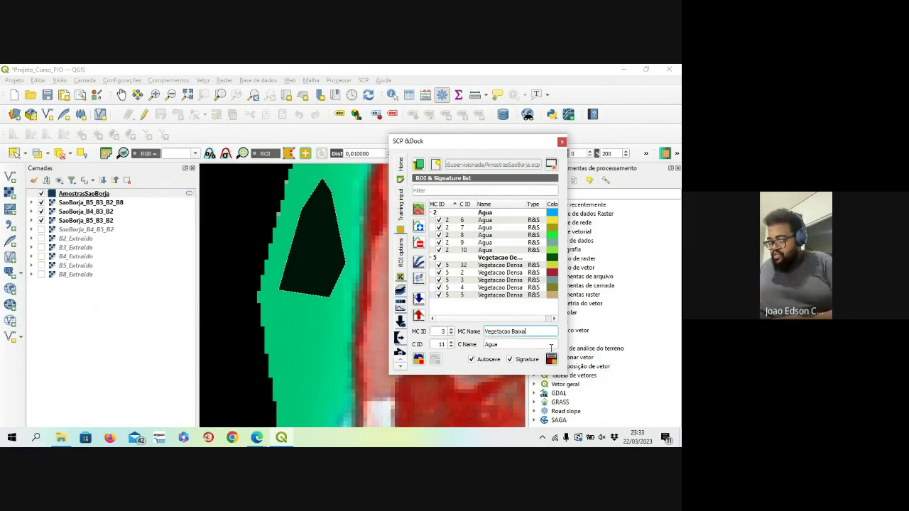
Change the macroclass name to Vegetacao 2 and reuse the same text as the class name
{"action": "left_click_drag", "start_coordinate": [555, 334], "coordinate": [485, 331]}
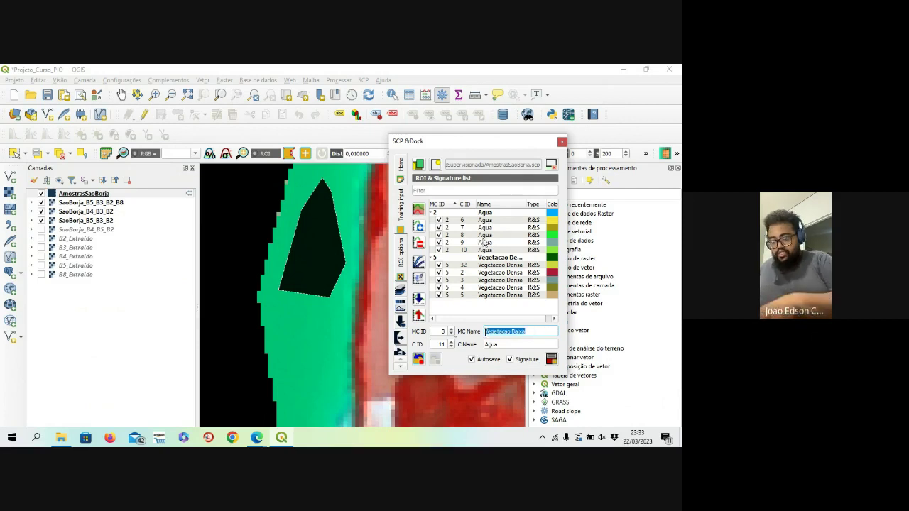
{"action": "left_click", "coordinate": [527, 330]}
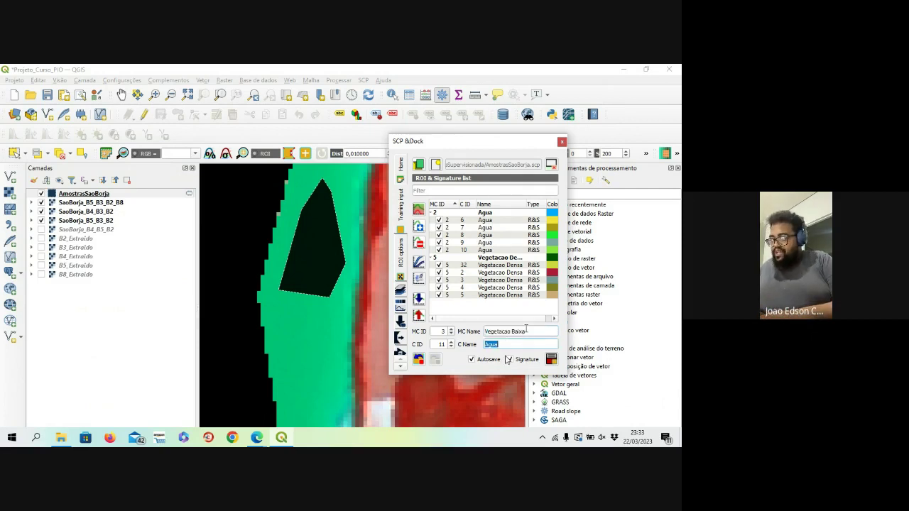
{"action": "key", "text": "BackSpace"}
{"action": "key", "text": "BackSpace"}
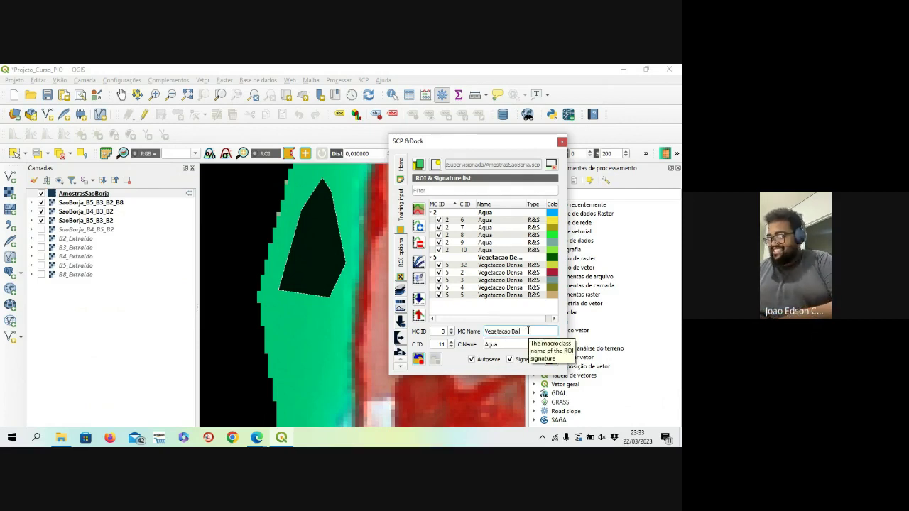
{"action": "key", "text": "BackSpace"}
{"action": "key", "text": "BackSpace"}
{"action": "type", "text": "2"}
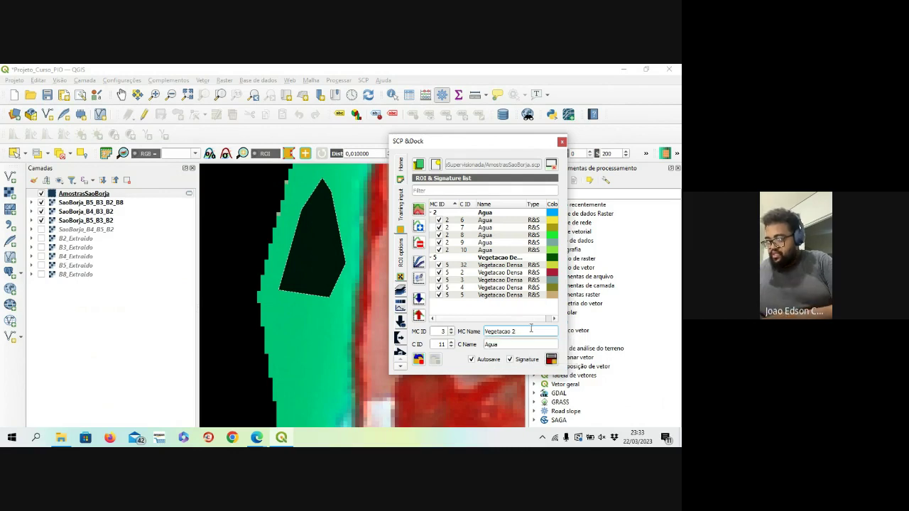
{"action": "left_click_drag", "start_coordinate": [523, 332], "coordinate": [479, 334]}
{"action": "key", "text": "ctrl+c"}
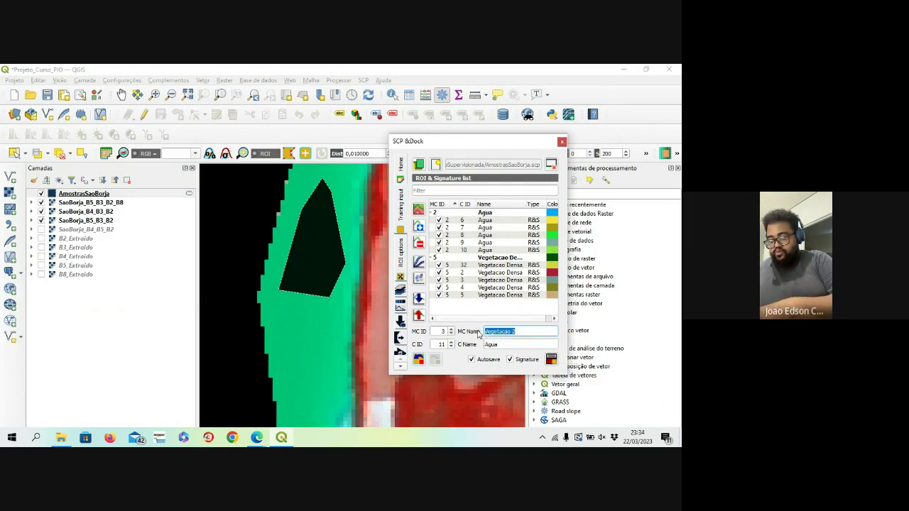
{"action": "double_click", "coordinate": [506, 344]}
{"action": "key", "text": "ctrl+v"}
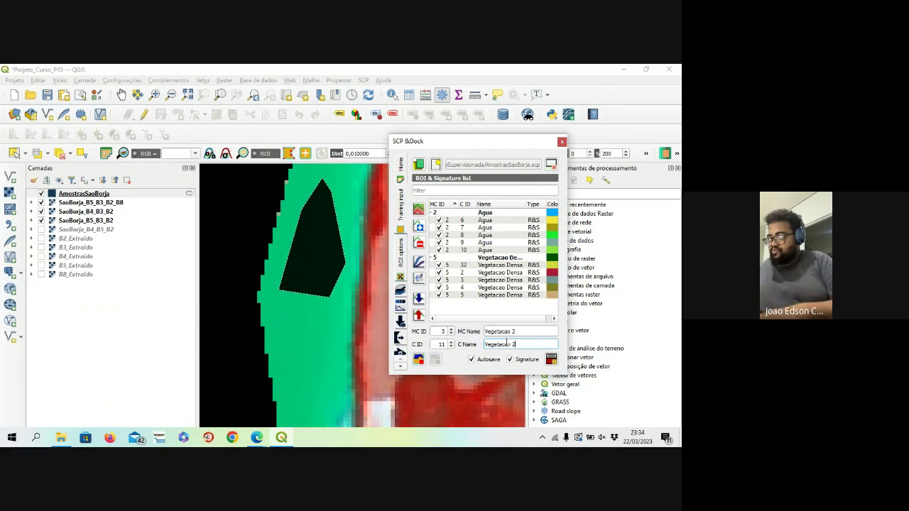
Compare the fields around the circular pink plot in SaoBorja_B5_B3_B2_B8 and SaoBorja_B4_B3_B2 by hiding and reshowing the upper composite
{"action": "scroll", "coordinate": [251, 223], "scroll_direction": "down", "scroll_amount": 5}
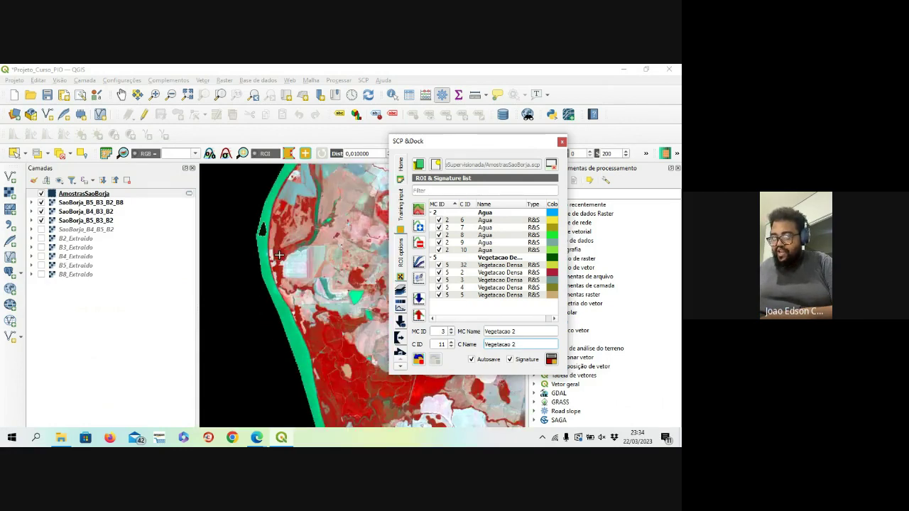
{"action": "scroll", "coordinate": [346, 345], "scroll_direction": "up", "scroll_amount": 6}
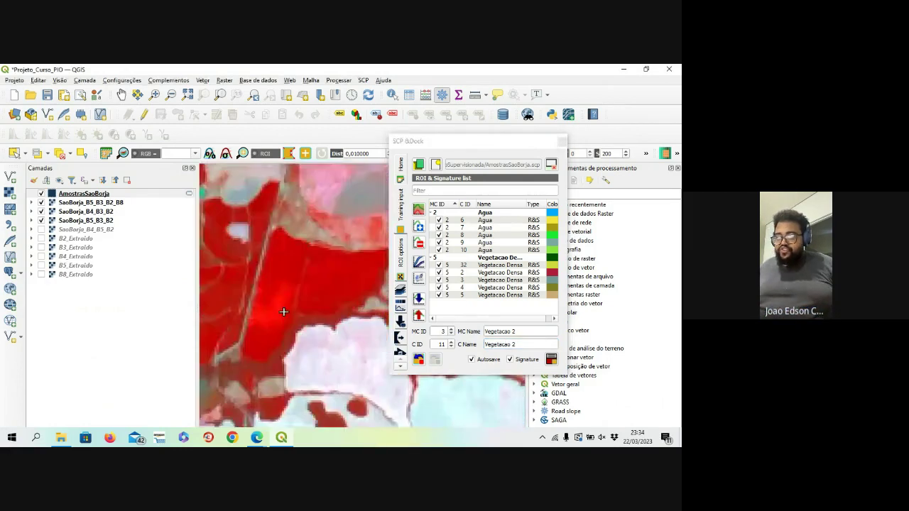
{"action": "scroll", "coordinate": [301, 271], "scroll_direction": "down", "scroll_amount": 1}
{"action": "scroll", "coordinate": [254, 274], "scroll_direction": "up", "scroll_amount": 2}
{"action": "scroll", "coordinate": [273, 345], "scroll_direction": "down", "scroll_amount": 2}
{"action": "scroll", "coordinate": [234, 305], "scroll_direction": "down", "scroll_amount": 3}
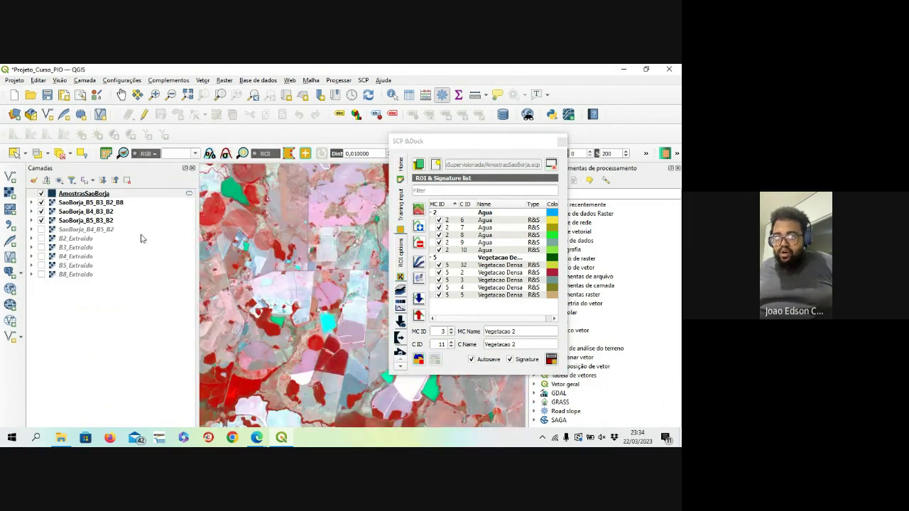
{"action": "scroll", "coordinate": [235, 393], "scroll_direction": "up", "scroll_amount": 1}
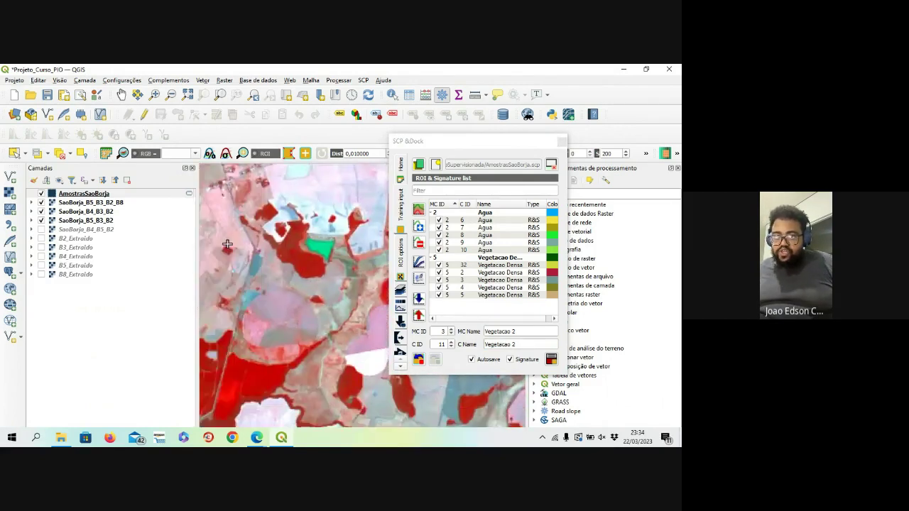
{"action": "left_click", "coordinate": [41, 194]}
{"action": "left_click", "coordinate": [41, 202]}
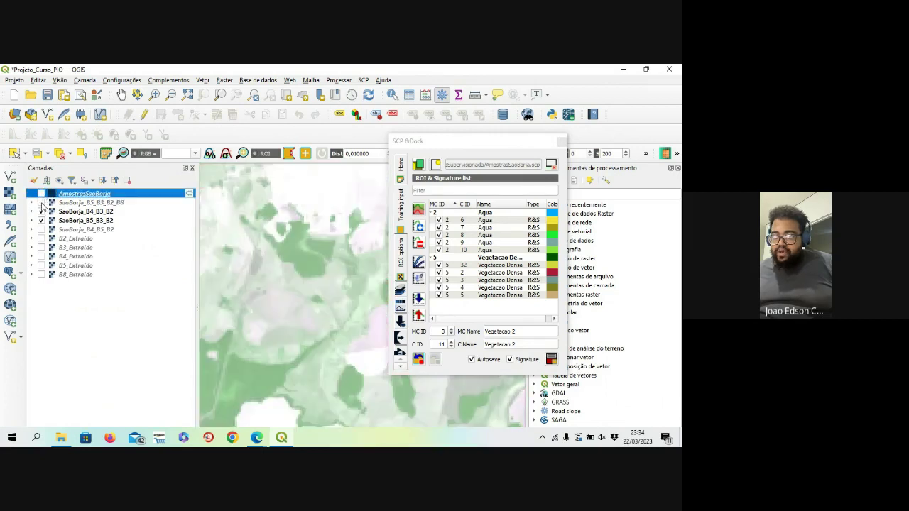
{"action": "scroll", "coordinate": [276, 259], "scroll_direction": "down", "scroll_amount": 3}
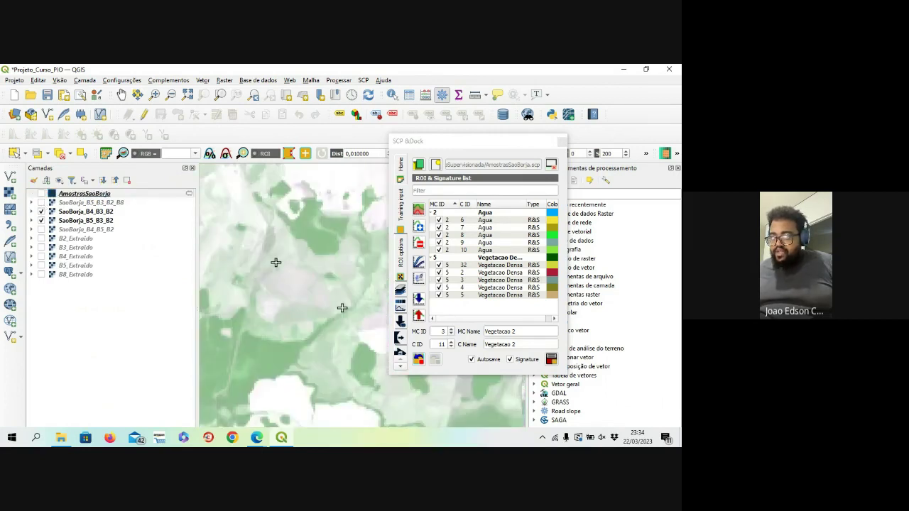
{"action": "scroll", "coordinate": [290, 260], "scroll_direction": "up", "scroll_amount": 2}
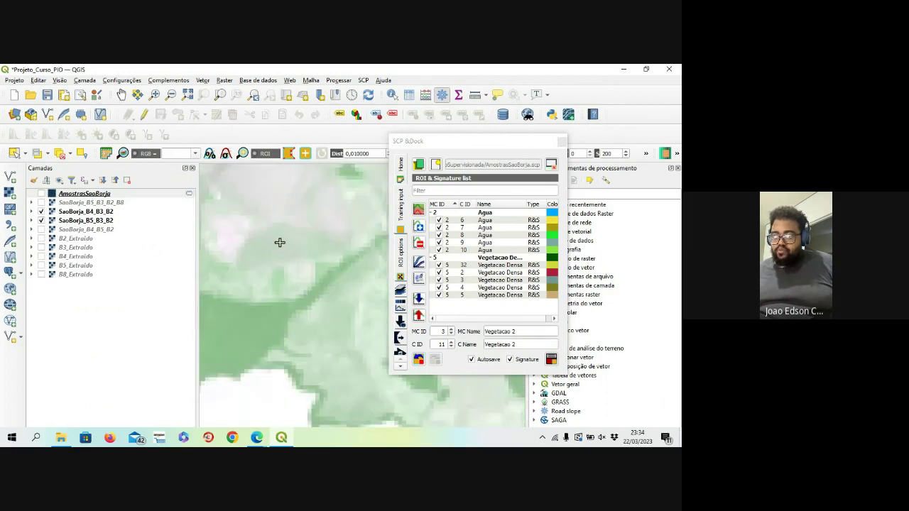
{"action": "scroll", "coordinate": [280, 243], "scroll_direction": "down", "scroll_amount": 2}
{"action": "scroll", "coordinate": [258, 253], "scroll_direction": "up", "scroll_amount": 2}
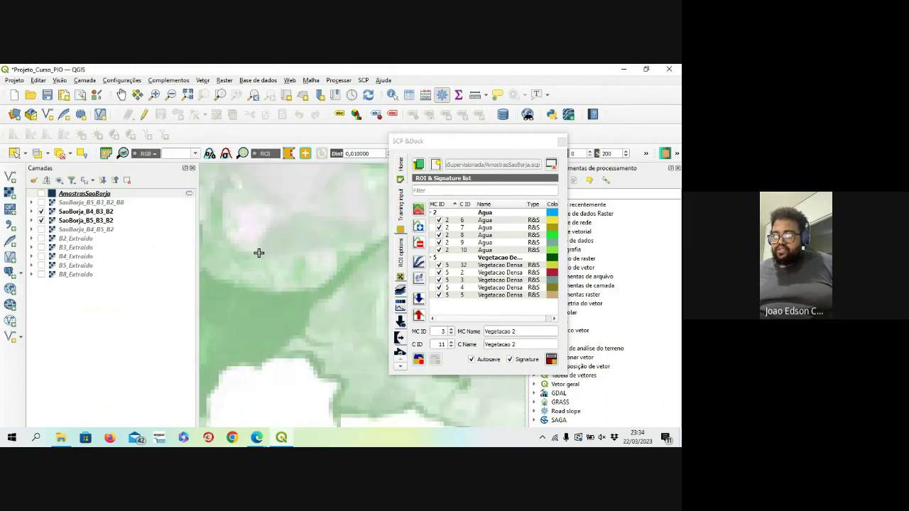
{"action": "left_click", "coordinate": [41, 202]}
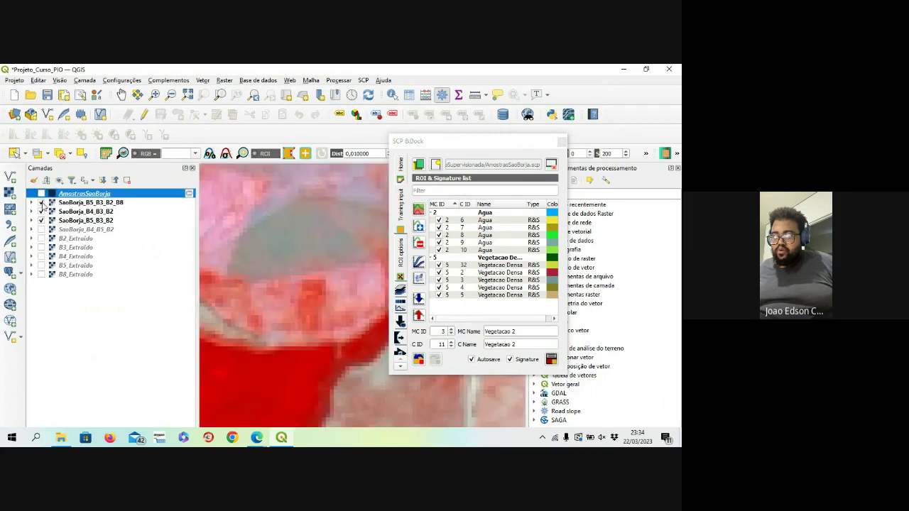
Draw a six-vertex ROI polygon inside the grey-green patch of the circular pink field and save it as a Vegetacao 2 sample
{"action": "left_click", "coordinate": [259, 237]}
{"action": "left_click", "coordinate": [252, 264]}
{"action": "left_click", "coordinate": [306, 263]}
{"action": "left_click", "coordinate": [342, 253]}
{"action": "left_click", "coordinate": [313, 217]}
{"action": "right_click", "coordinate": [302, 216]}
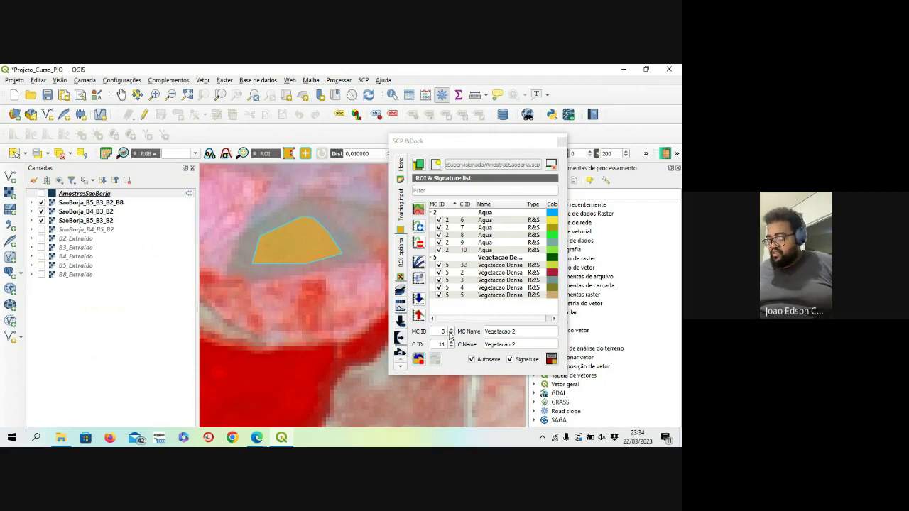
{"action": "left_click", "coordinate": [551, 360]}
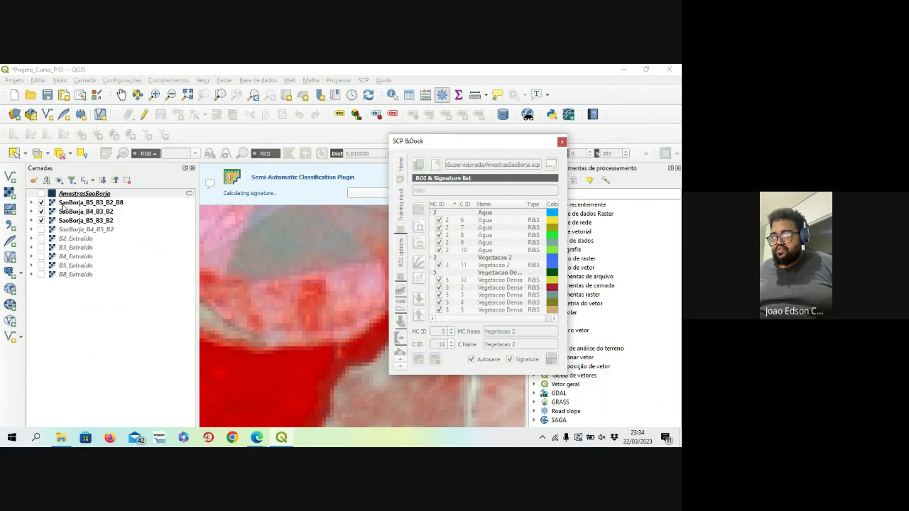
Draw an ROI polygon in the lilac northern part of the same circular field and save it as a Vegetacao 2 sample
{"action": "scroll", "coordinate": [275, 248], "scroll_direction": "down", "scroll_amount": 1}
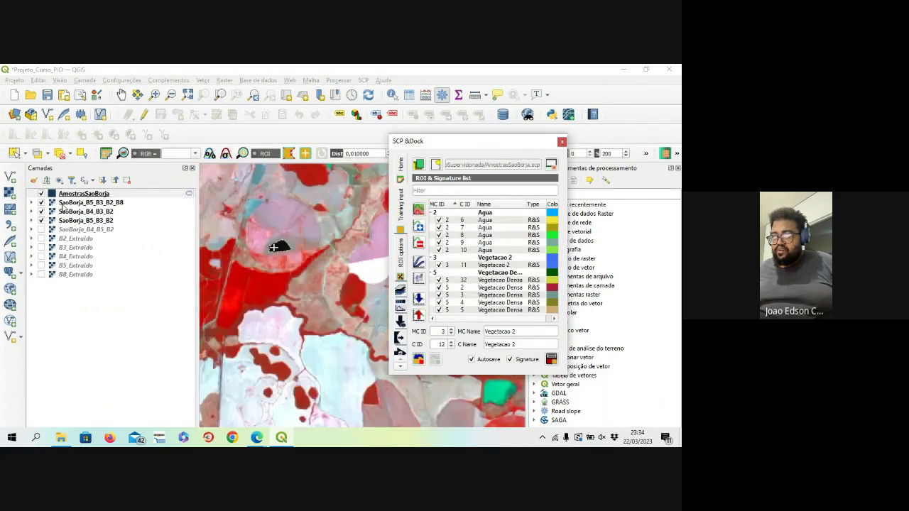
{"action": "scroll", "coordinate": [281, 236], "scroll_direction": "up", "scroll_amount": 1}
{"action": "scroll", "coordinate": [277, 236], "scroll_direction": "up", "scroll_amount": 2}
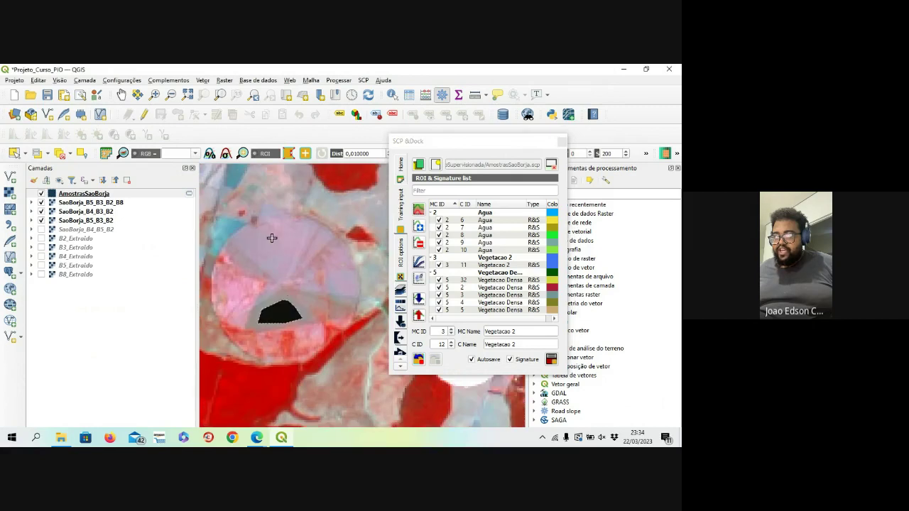
{"action": "scroll", "coordinate": [265, 239], "scroll_direction": "down", "scroll_amount": 2}
{"action": "scroll", "coordinate": [265, 239], "scroll_direction": "up", "scroll_amount": 1}
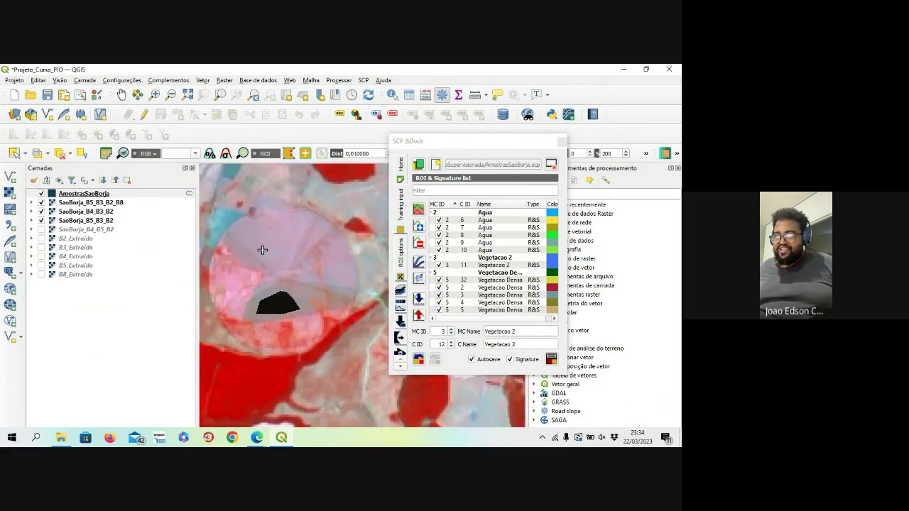
{"action": "left_click", "coordinate": [264, 255]}
{"action": "left_click", "coordinate": [286, 251]}
{"action": "left_click", "coordinate": [300, 239]}
{"action": "left_click", "coordinate": [294, 225]}
{"action": "right_click", "coordinate": [249, 225]}
{"action": "left_click", "coordinate": [551, 360]}
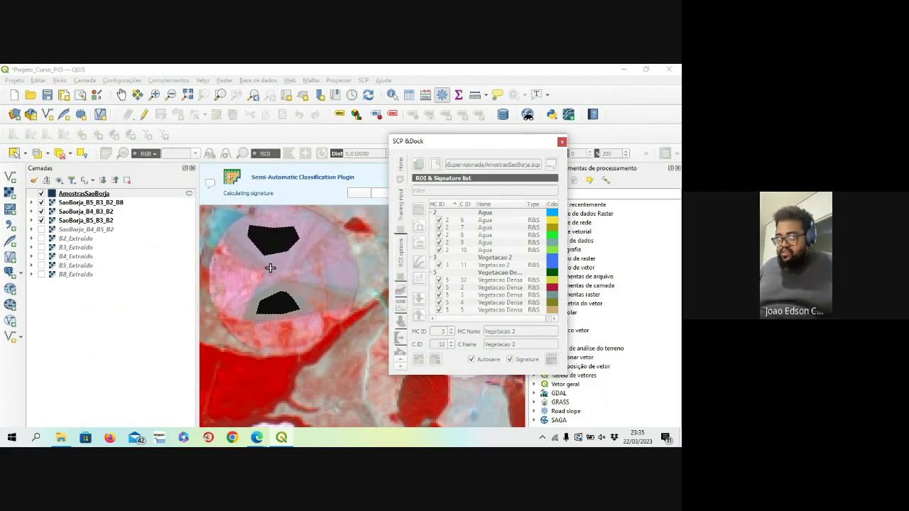
Examine the grey fields east of the circular plot, switching SaoBorja_B5_B3_B2_B8 off and on to compare it with SaoBorja_B4_B3_B2
{"action": "scroll", "coordinate": [270, 267], "scroll_direction": "down", "scroll_amount": 1}
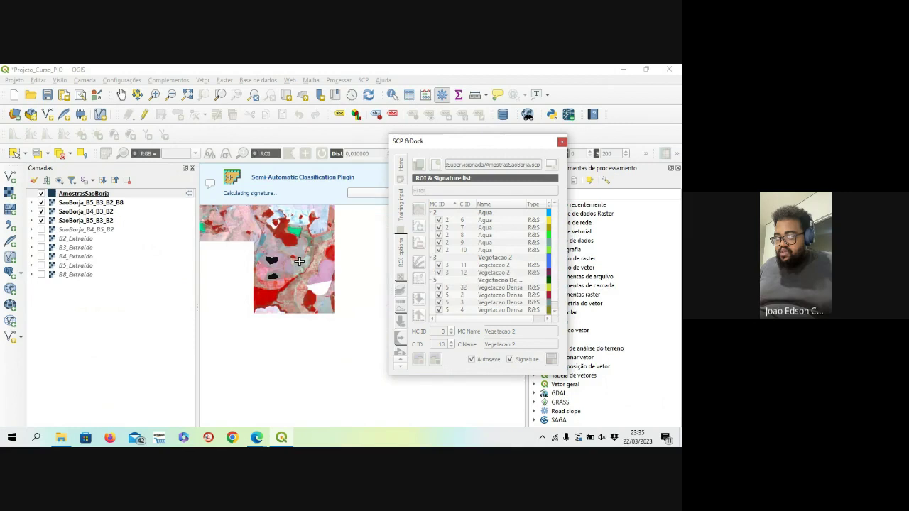
{"action": "scroll", "coordinate": [301, 231], "scroll_direction": "down", "scroll_amount": 1}
{"action": "left_click_drag", "start_coordinate": [302, 231], "coordinate": [205, 271]}
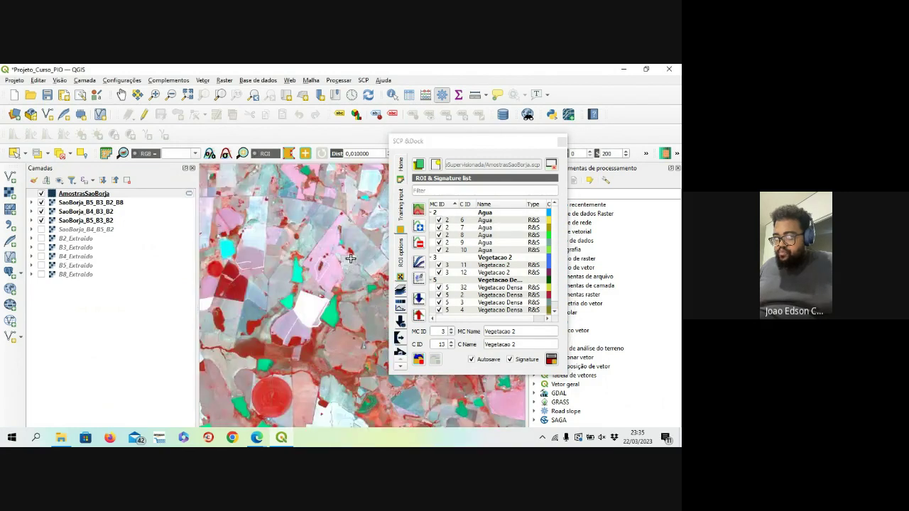
{"action": "scroll", "coordinate": [315, 304], "scroll_direction": "up", "scroll_amount": 3}
{"action": "scroll", "coordinate": [300, 248], "scroll_direction": "down", "scroll_amount": 1}
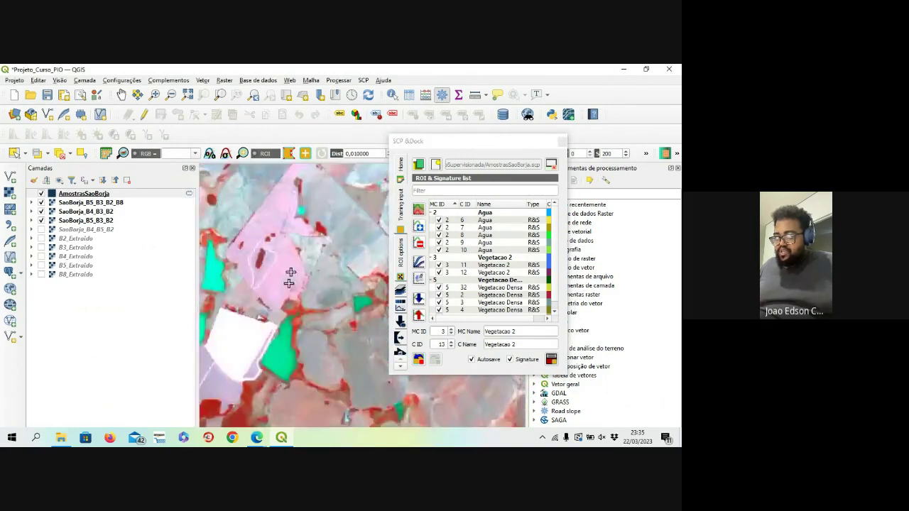
{"action": "scroll", "coordinate": [334, 287], "scroll_direction": "up", "scroll_amount": 3}
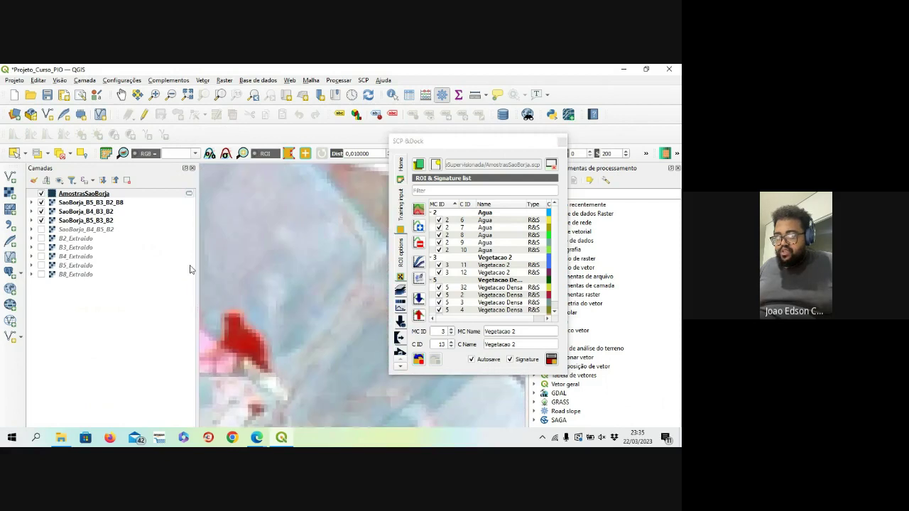
{"action": "left_click", "coordinate": [41, 202]}
{"action": "scroll", "coordinate": [256, 269], "scroll_direction": "down", "scroll_amount": 2}
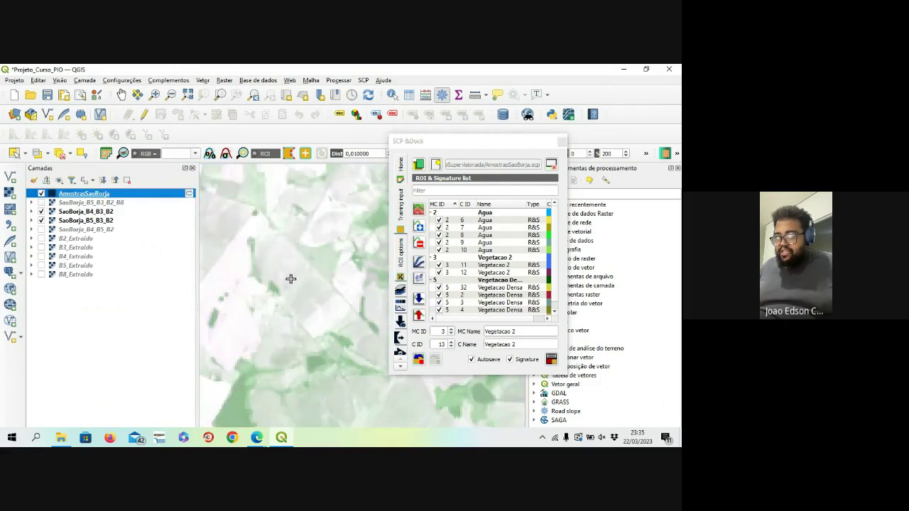
{"action": "scroll", "coordinate": [310, 223], "scroll_direction": "down", "scroll_amount": 1}
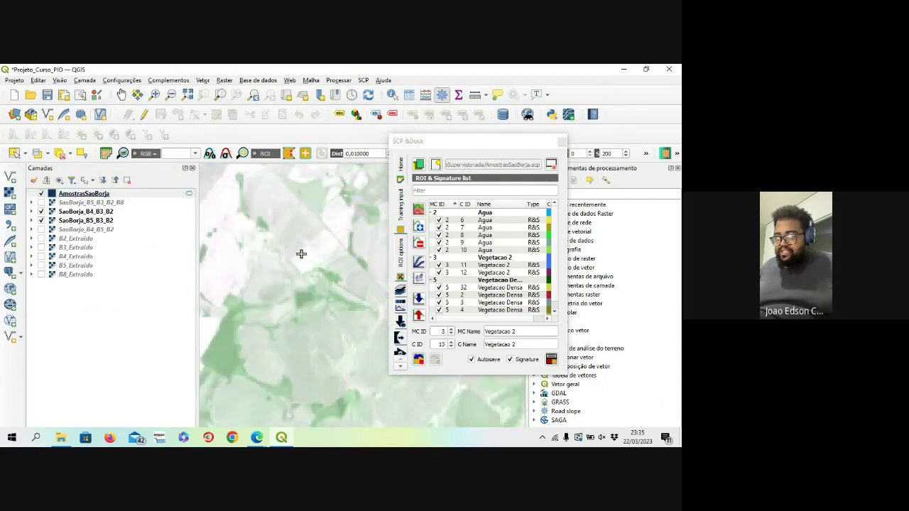
{"action": "scroll", "coordinate": [300, 262], "scroll_direction": "up", "scroll_amount": 1}
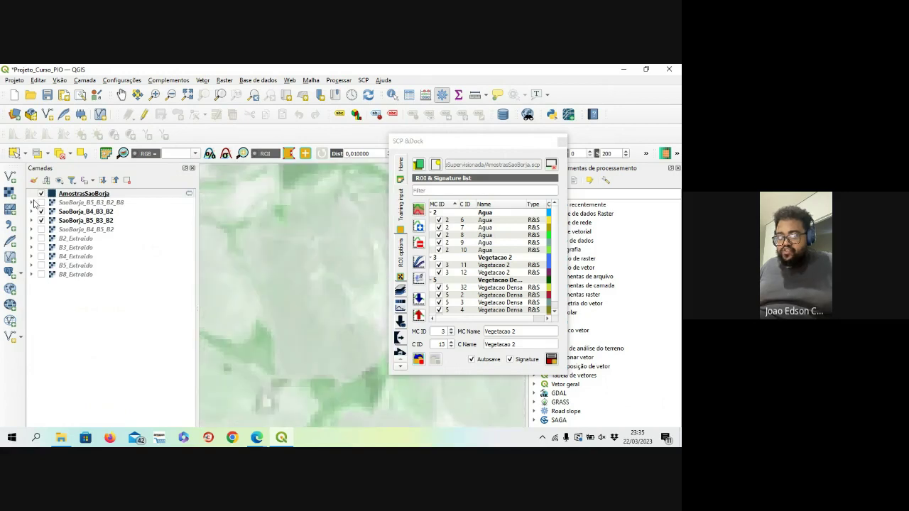
{"action": "left_click", "coordinate": [41, 202]}
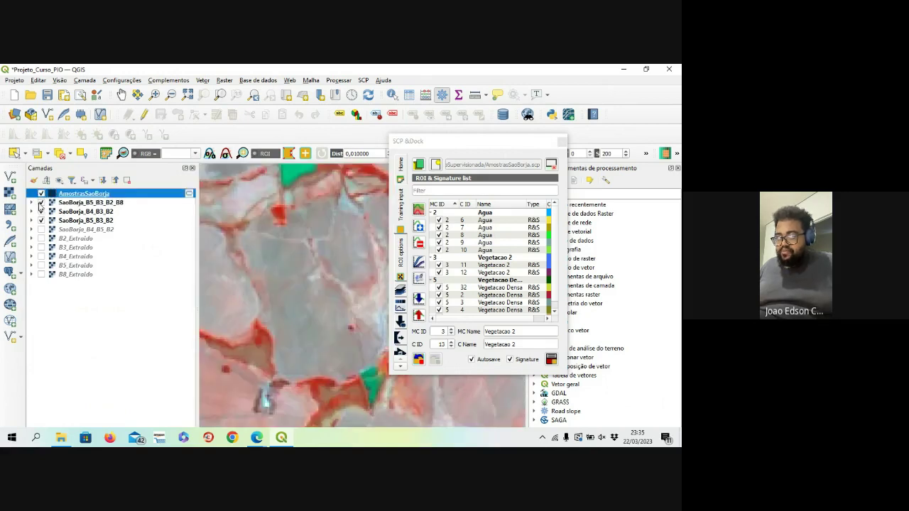
Draw an elongated seven-vertex ROI polygon in the grey field south of the green reservoir and save it as a Vegetacao 2 sample
{"action": "left_click", "coordinate": [268, 262]}
{"action": "left_click", "coordinate": [285, 348]}
{"action": "left_click", "coordinate": [321, 348]}
{"action": "left_click", "coordinate": [327, 328]}
{"action": "left_click", "coordinate": [302, 299]}
{"action": "left_click", "coordinate": [299, 261]}
{"action": "right_click", "coordinate": [278, 245]}
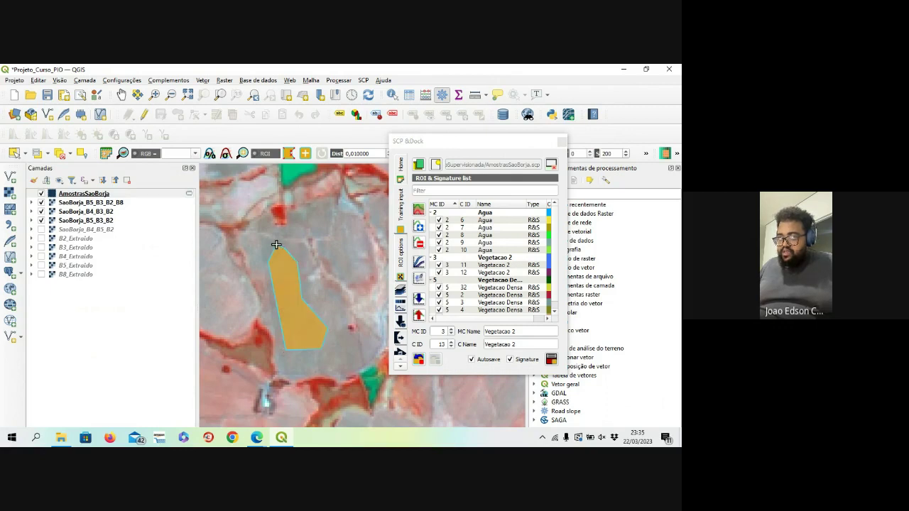
{"action": "left_click", "coordinate": [551, 360]}
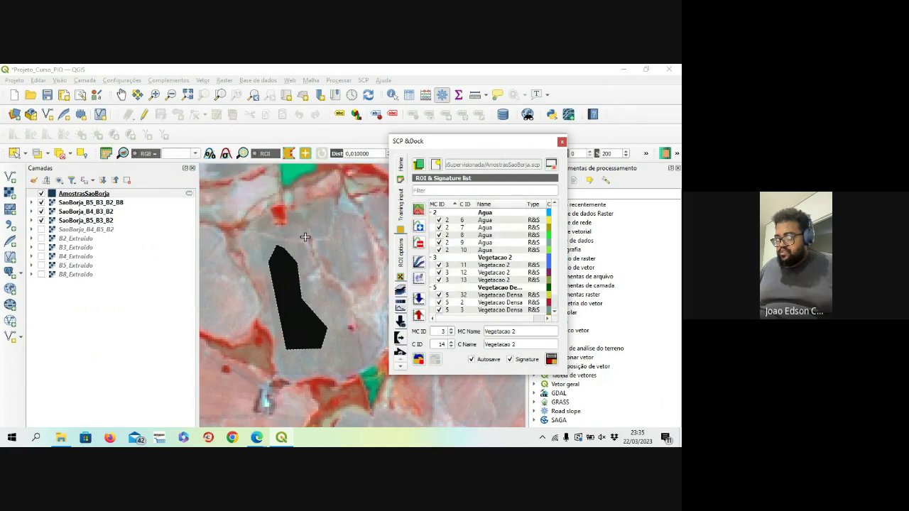
{"action": "scroll", "coordinate": [277, 262], "scroll_direction": "up", "scroll_amount": 5}
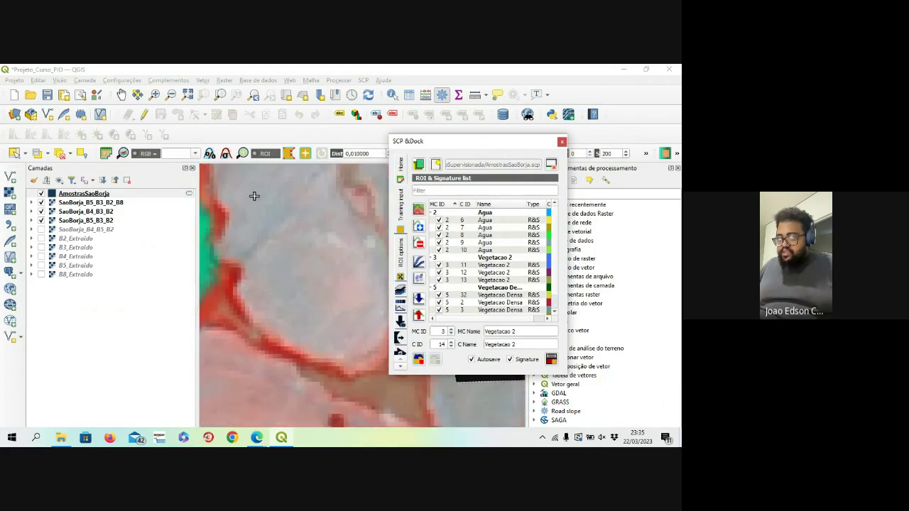
Draw a seven-vertex ROI polygon in the grey field just east of the green reservoir and save it as a Vegetacao 2 sample
{"action": "left_click", "coordinate": [244, 193]}
{"action": "left_click", "coordinate": [266, 286]}
{"action": "left_click", "coordinate": [330, 287]}
{"action": "left_click", "coordinate": [315, 245]}
{"action": "left_click", "coordinate": [291, 208]}
{"action": "left_click", "coordinate": [277, 188]}
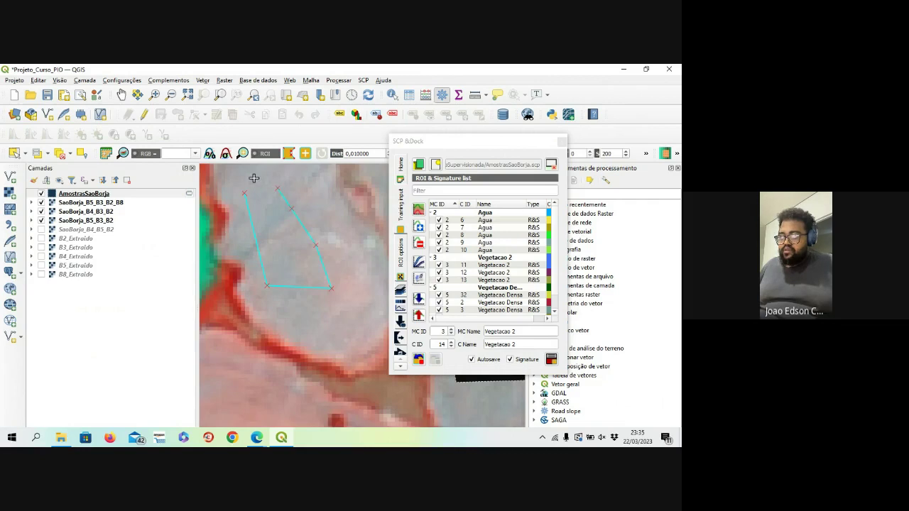
{"action": "right_click", "coordinate": [254, 179]}
{"action": "left_click", "coordinate": [551, 359]}
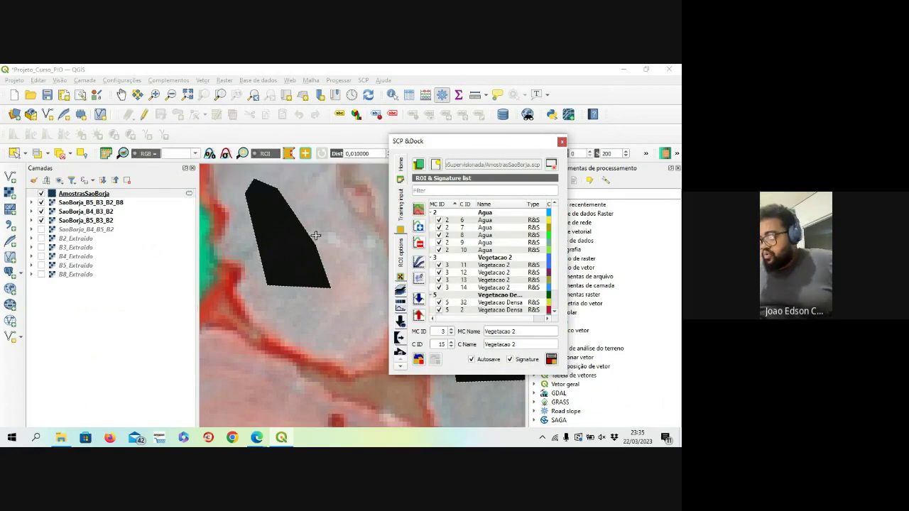
Set both the macroclass and class names to Solo Exposto, with macroclass ID 4, for the next samples
{"action": "triple_click", "coordinate": [525, 332]}
{"action": "type", "text": "Solo Exposto"}
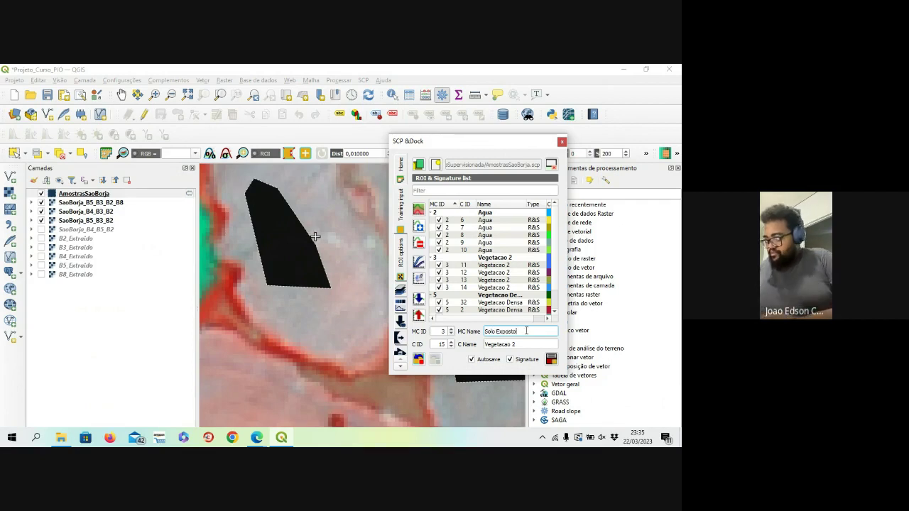
{"action": "triple_click", "coordinate": [526, 331]}
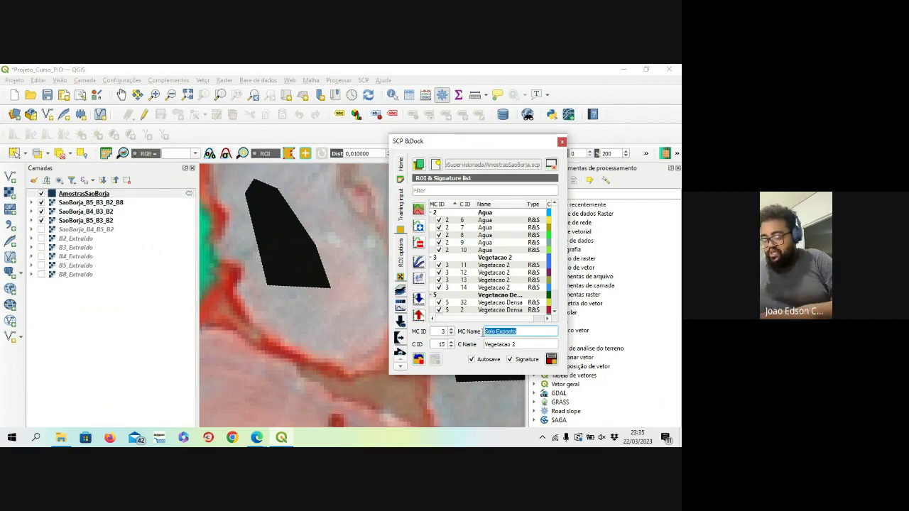
{"action": "key", "text": "ctrl+c"}
{"action": "triple_click", "coordinate": [521, 344]}
{"action": "key", "text": "ctrl+v"}
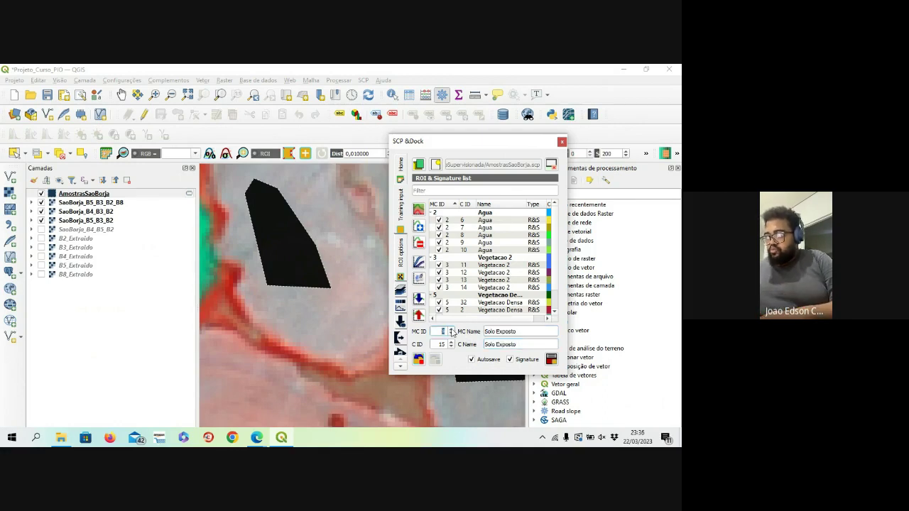
Examine the bright white field between the green reservoirs and its surroundings, switching SaoBorja_B5_B3_B2_B8 off and on to compare it with SaoBorja_B4_B3_B2
{"action": "scroll", "coordinate": [345, 259], "scroll_direction": "down", "scroll_amount": 3}
{"action": "scroll", "coordinate": [332, 276], "scroll_direction": "up", "scroll_amount": 5}
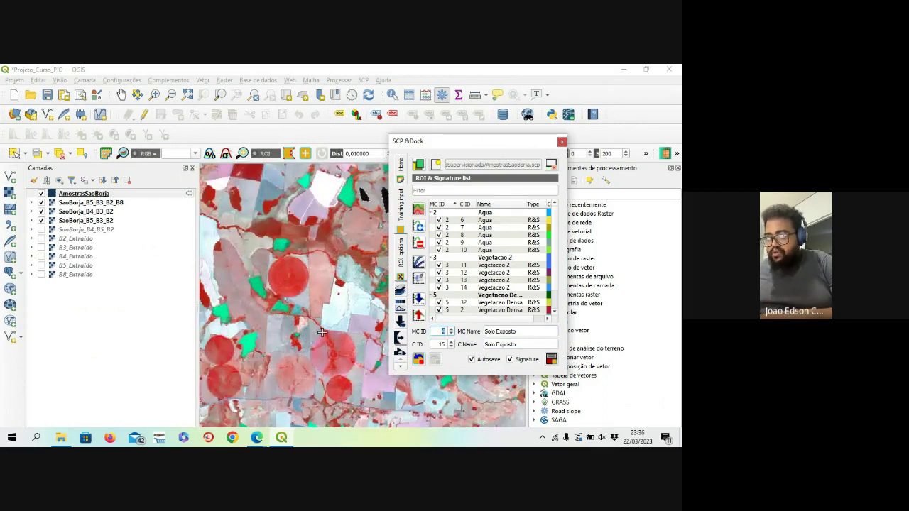
{"action": "scroll", "coordinate": [323, 323], "scroll_direction": "down", "scroll_amount": 3}
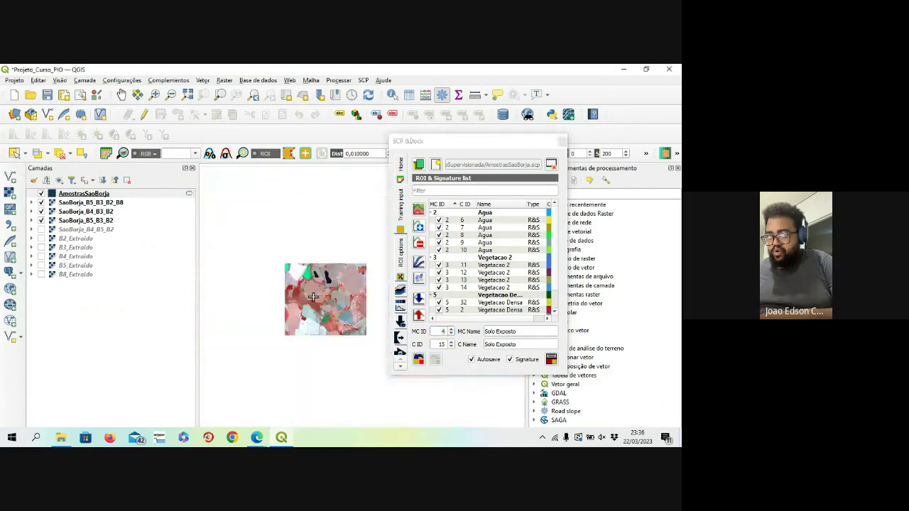
{"action": "scroll", "coordinate": [305, 318], "scroll_direction": "up", "scroll_amount": 5}
{"action": "scroll", "coordinate": [304, 316], "scroll_direction": "up", "scroll_amount": 2}
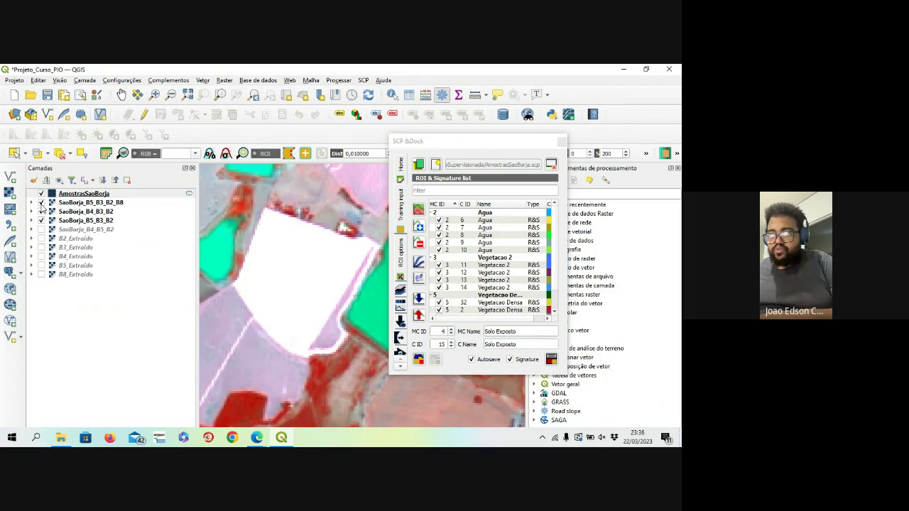
{"action": "left_click", "coordinate": [41, 202]}
{"action": "scroll", "coordinate": [302, 249], "scroll_direction": "down", "scroll_amount": 2}
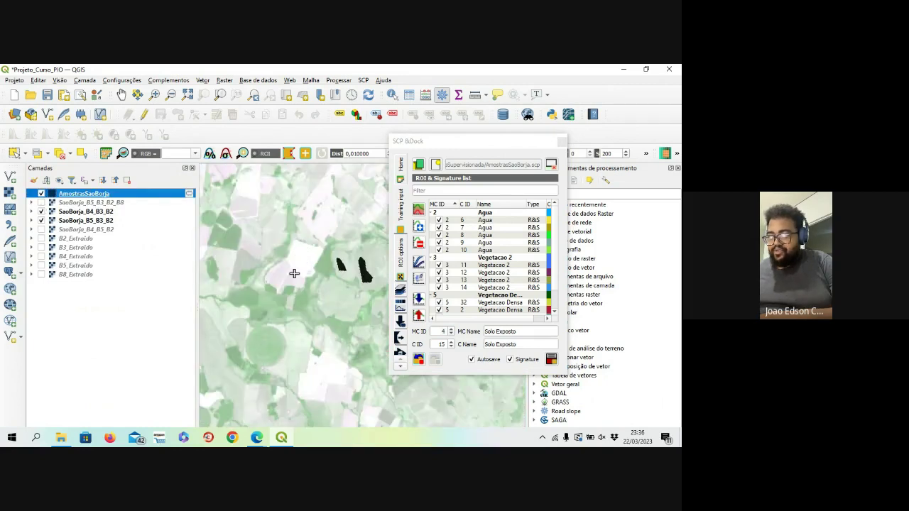
{"action": "scroll", "coordinate": [297, 284], "scroll_direction": "up", "scroll_amount": 3}
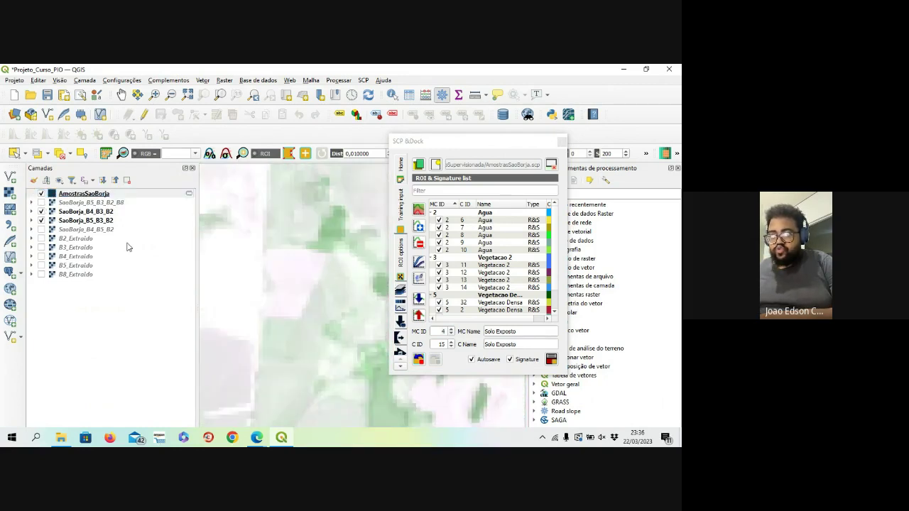
{"action": "left_click", "coordinate": [41, 203]}
{"action": "left_click", "coordinate": [41, 203]}
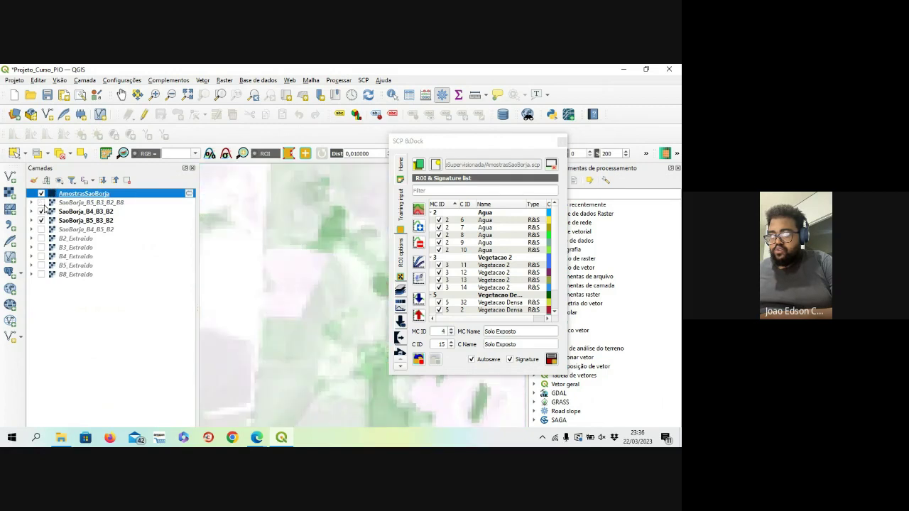
Compare the large pale pink field in SaoBorja_B5_B3_B2_B8 and SaoBorja_B4_B3_B2 to check for exposed soil
{"action": "scroll", "coordinate": [248, 249], "scroll_direction": "down", "scroll_amount": 5}
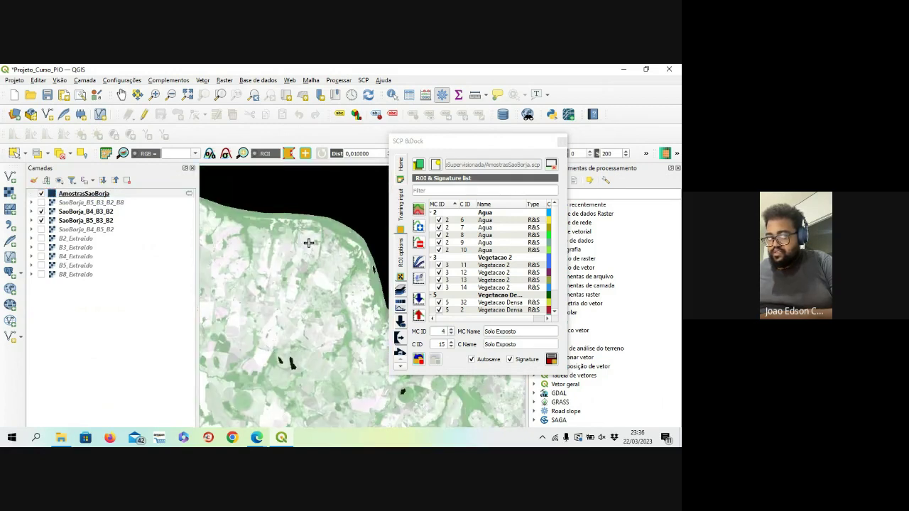
{"action": "scroll", "coordinate": [333, 334], "scroll_direction": "up", "scroll_amount": 5}
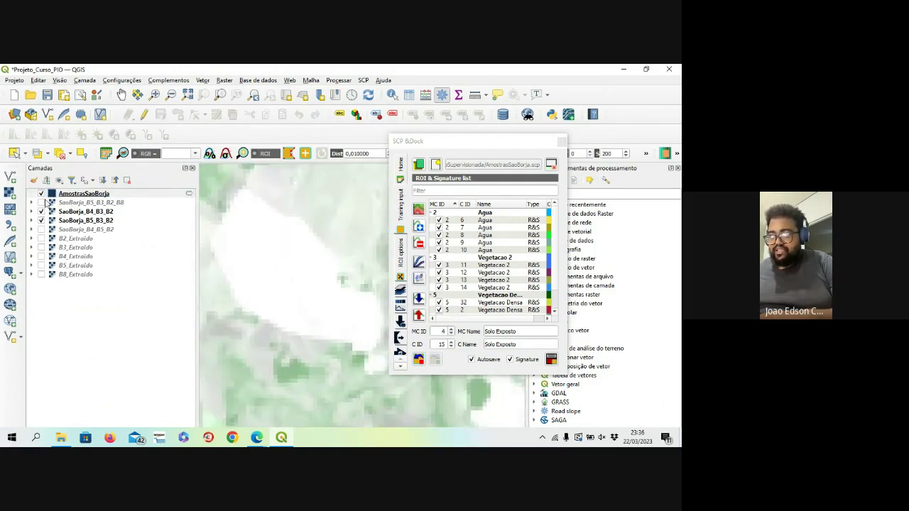
{"action": "left_click", "coordinate": [41, 203]}
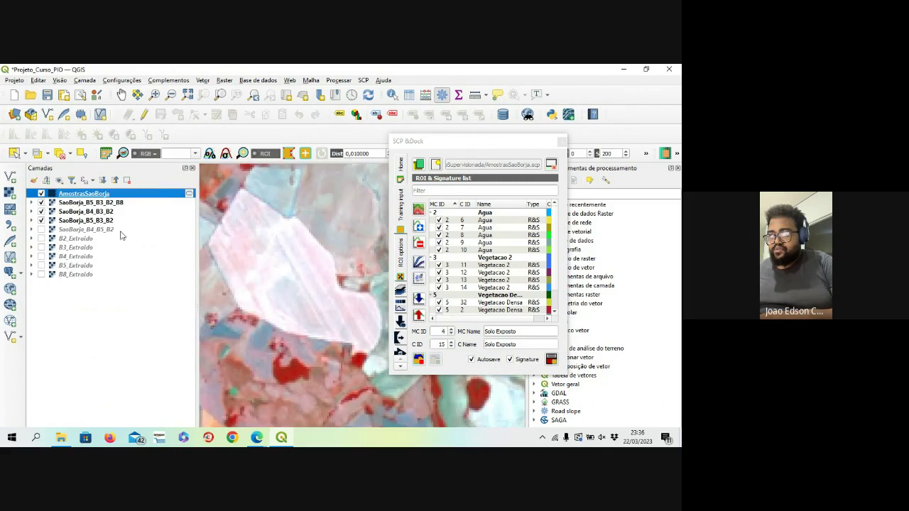
{"action": "scroll", "coordinate": [267, 226], "scroll_direction": "down", "scroll_amount": 3}
{"action": "scroll", "coordinate": [270, 224], "scroll_direction": "up", "scroll_amount": 3}
{"action": "left_click_drag", "start_coordinate": [299, 259], "coordinate": [296, 345]}
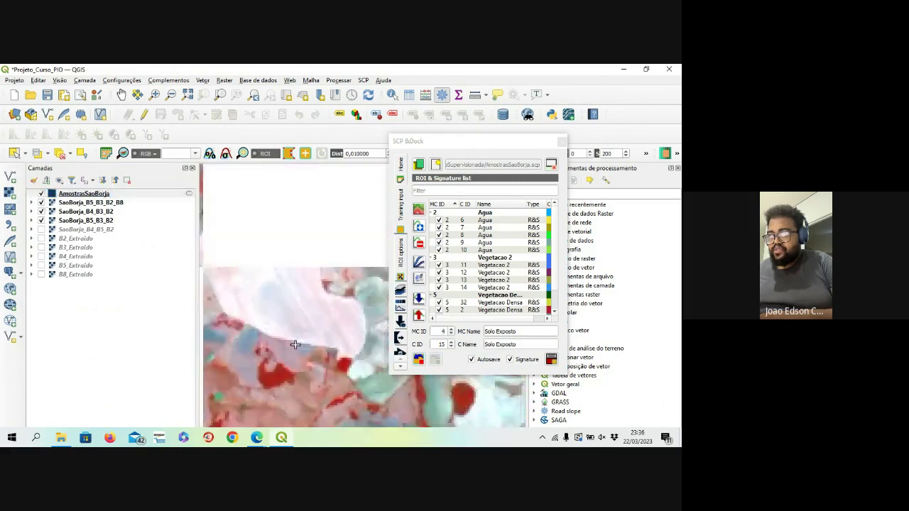
{"action": "left_click_drag", "start_coordinate": [276, 270], "coordinate": [314, 324]}
{"action": "scroll", "coordinate": [317, 308], "scroll_direction": "down", "scroll_amount": 1}
{"action": "scroll", "coordinate": [317, 307], "scroll_direction": "down", "scroll_amount": 1}
{"action": "scroll", "coordinate": [253, 235], "scroll_direction": "up", "scroll_amount": 5}
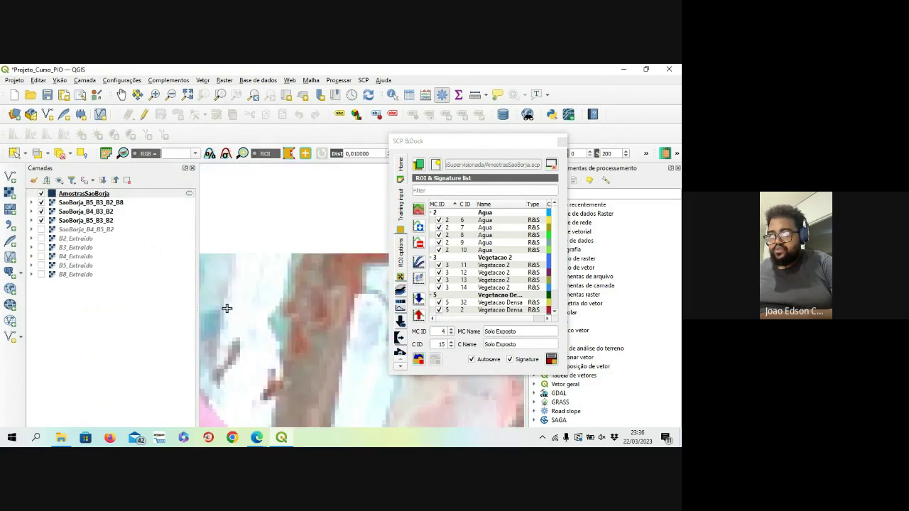
{"action": "left_click", "coordinate": [41, 202]}
{"action": "scroll", "coordinate": [279, 237], "scroll_direction": "down", "scroll_amount": 1}
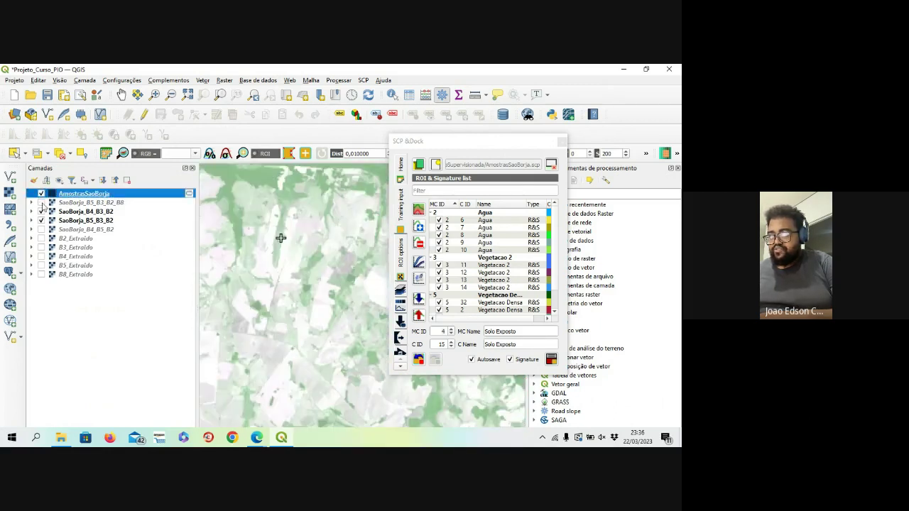
{"action": "scroll", "coordinate": [329, 272], "scroll_direction": "up", "scroll_amount": 3}
{"action": "scroll", "coordinate": [329, 272], "scroll_direction": "down", "scroll_amount": 2}
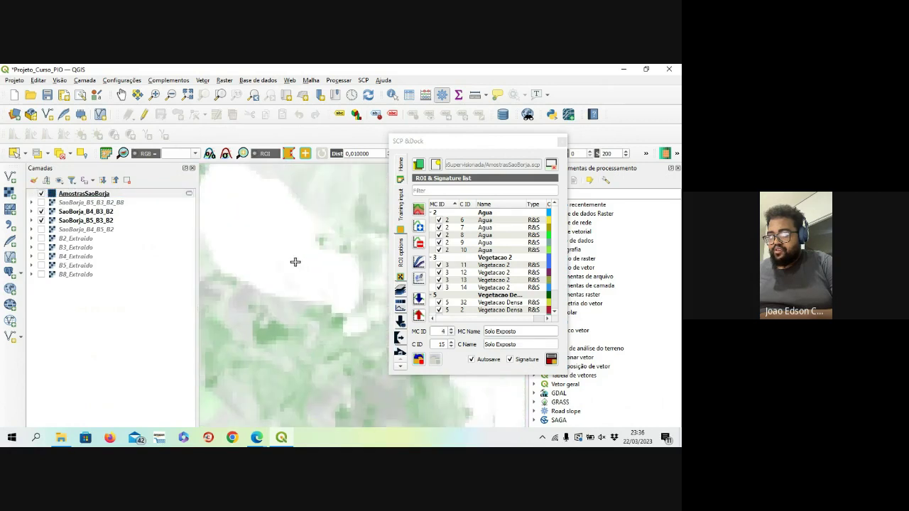
{"action": "left_click", "coordinate": [42, 202]}
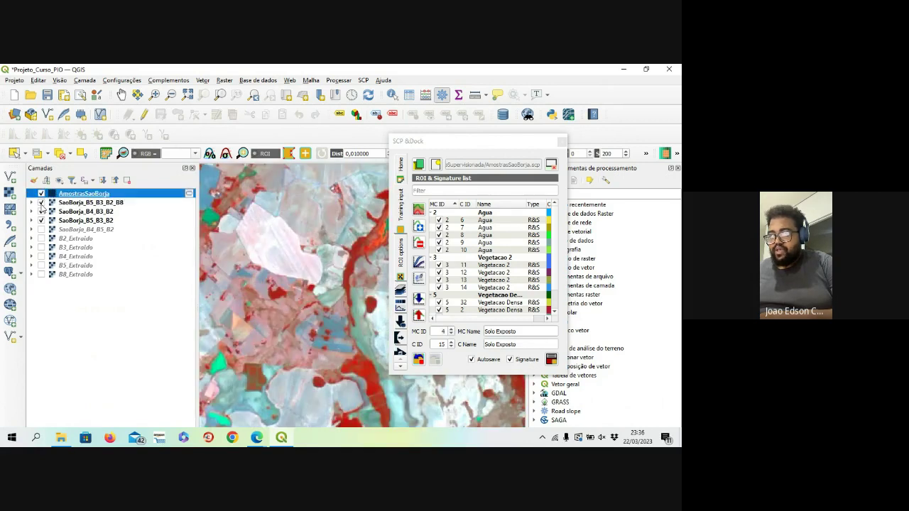
Draw a nine-vertex ROI polygon inside the large pale pink field and save it as a Solo Exposto sample
{"action": "scroll", "coordinate": [264, 244], "scroll_direction": "up", "scroll_amount": 2}
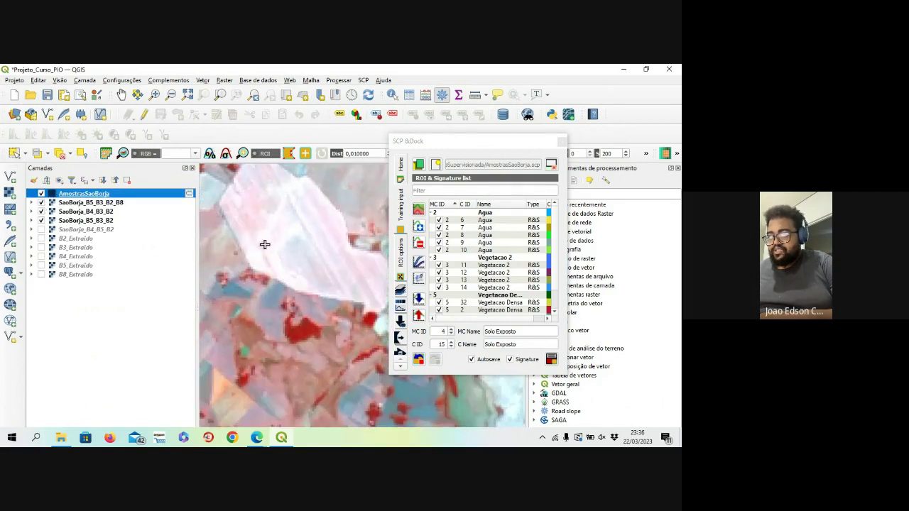
{"action": "left_click", "coordinate": [231, 206]}
{"action": "left_click", "coordinate": [254, 250]}
{"action": "left_click", "coordinate": [303, 275]}
{"action": "left_click", "coordinate": [330, 276]}
{"action": "left_click", "coordinate": [339, 257]}
{"action": "left_click", "coordinate": [317, 213]}
{"action": "left_click", "coordinate": [283, 187]}
{"action": "left_click", "coordinate": [266, 177]}
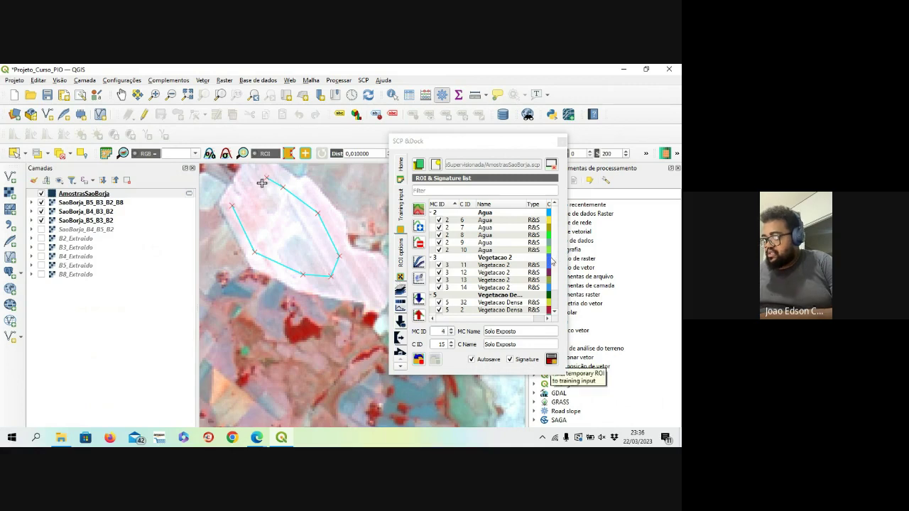
{"action": "right_click", "coordinate": [293, 218]}
{"action": "left_click", "coordinate": [552, 361]}
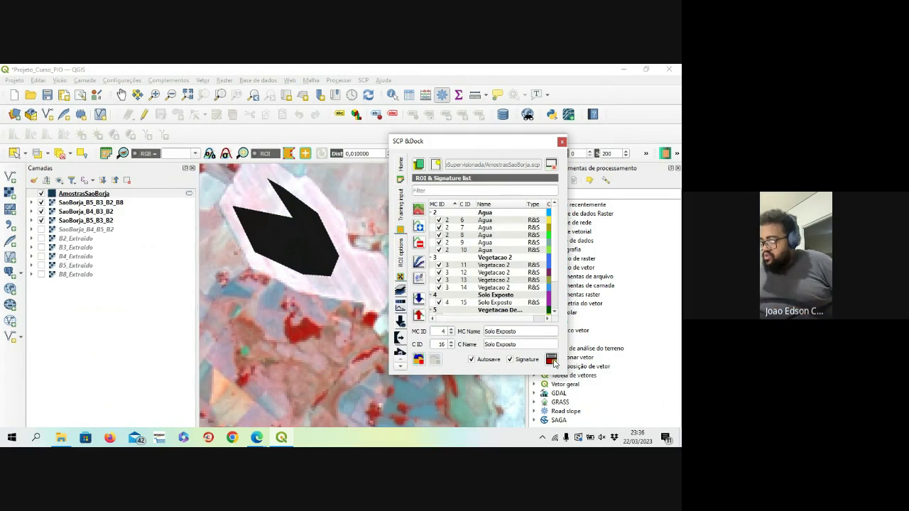
Set the Solo Exposto macroclass color to brown and the Vegetacao 2 macroclass color to lime green (#aaff00)
{"action": "scroll", "coordinate": [535, 267], "scroll_direction": "down", "scroll_amount": 2}
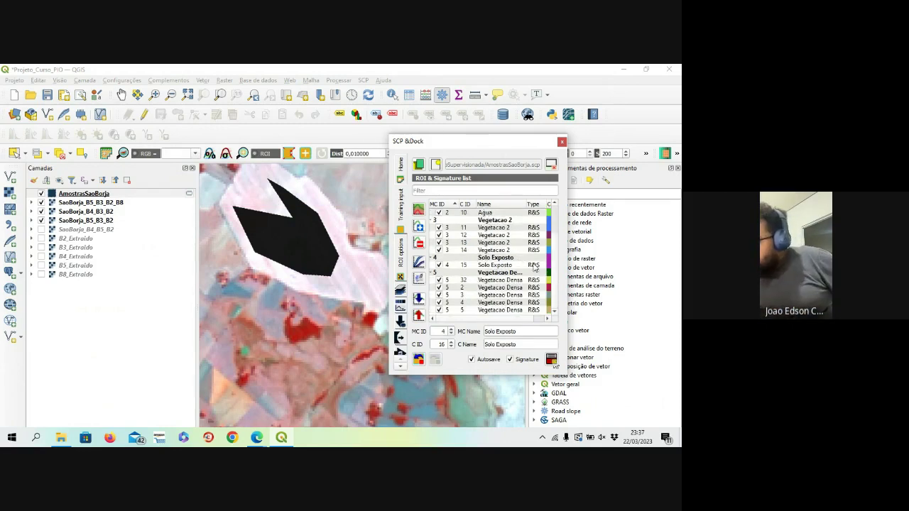
{"action": "left_click", "coordinate": [548, 259]}
{"action": "double_click", "coordinate": [549, 261]}
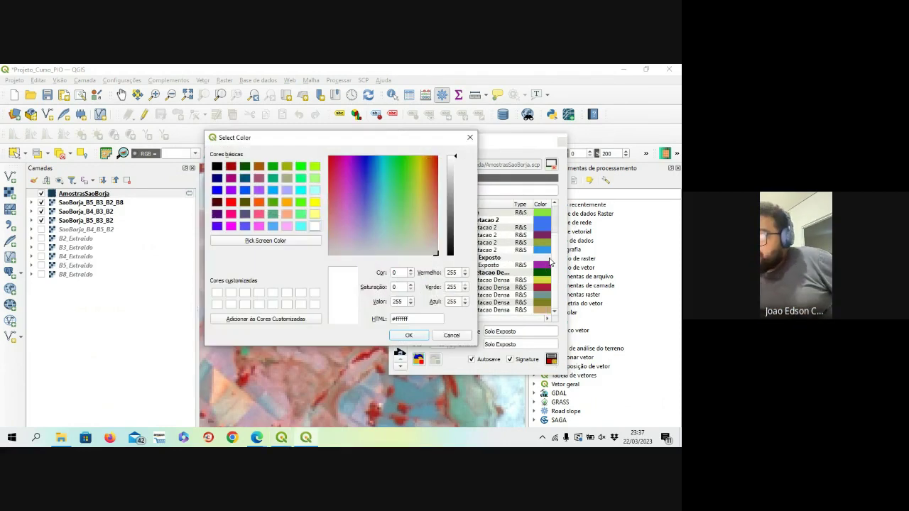
{"action": "left_click", "coordinate": [259, 168]}
{"action": "left_click", "coordinate": [409, 335]}
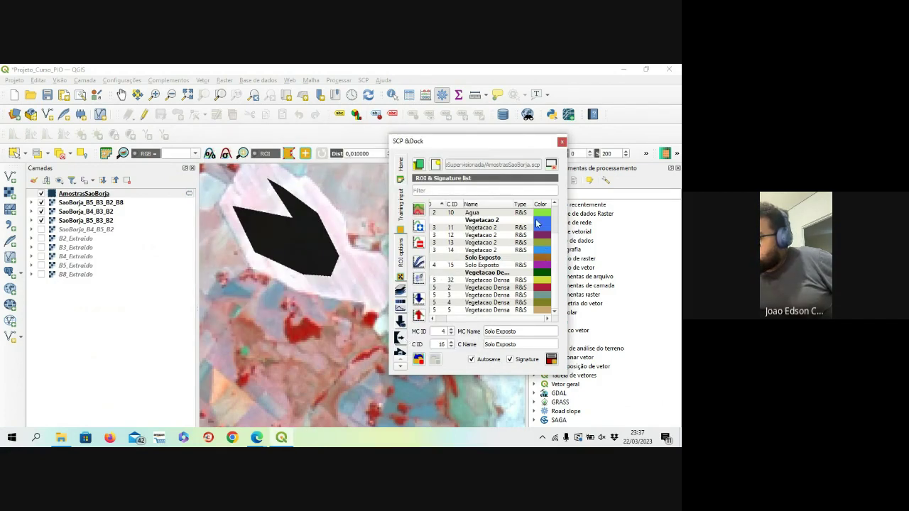
{"action": "double_click", "coordinate": [543, 225]}
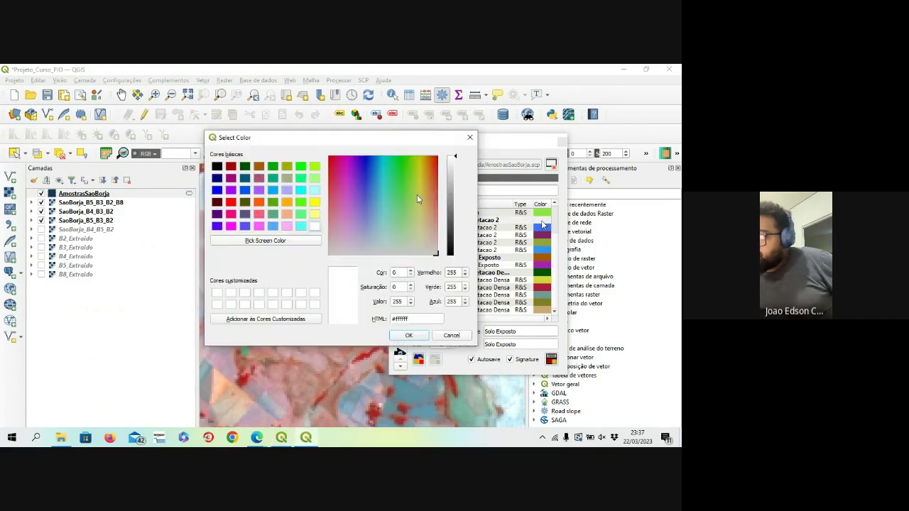
{"action": "left_click", "coordinate": [315, 168]}
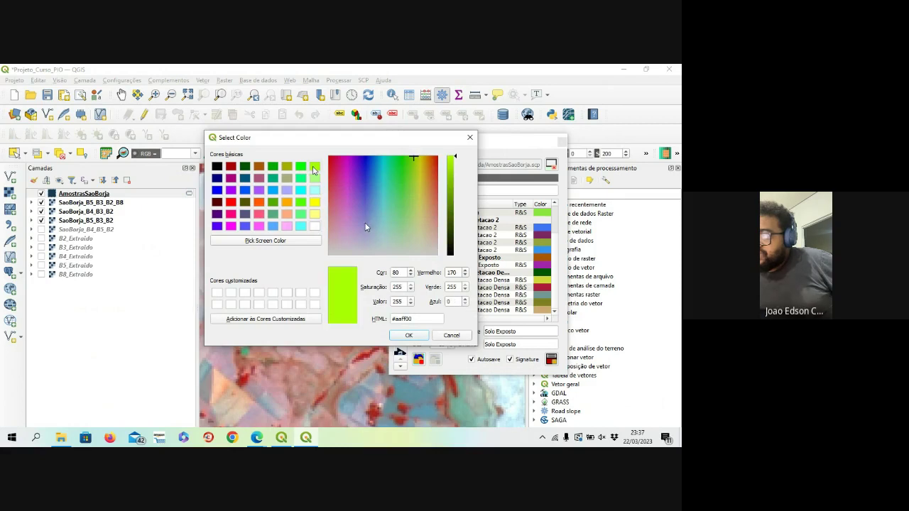
{"action": "left_click", "coordinate": [409, 335]}
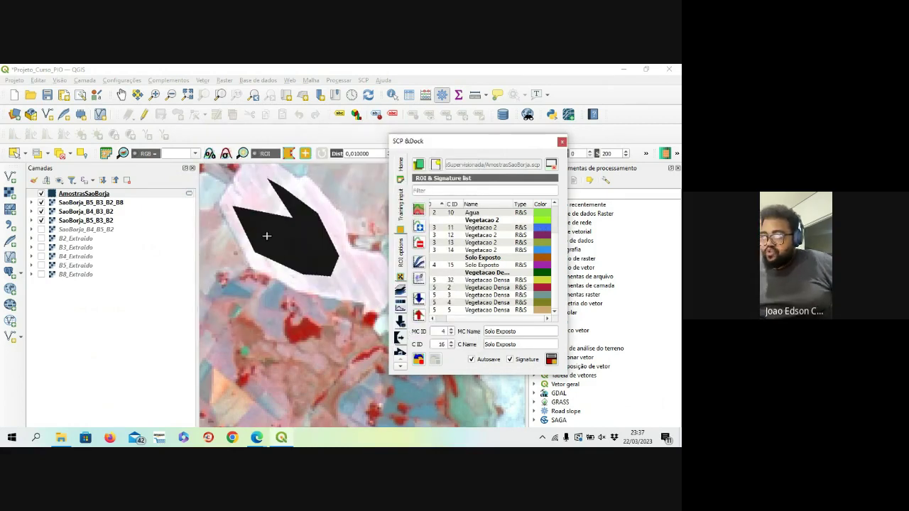
Hide SaoBorja_B5_B3_B2_B8, draw a small four-vertex ROI in the white strip east of the green vegetation band, and save it as Solo Exposto
{"action": "scroll", "coordinate": [264, 237], "scroll_direction": "down", "scroll_amount": 2}
{"action": "left_click_drag", "start_coordinate": [251, 258], "coordinate": [291, 326]}
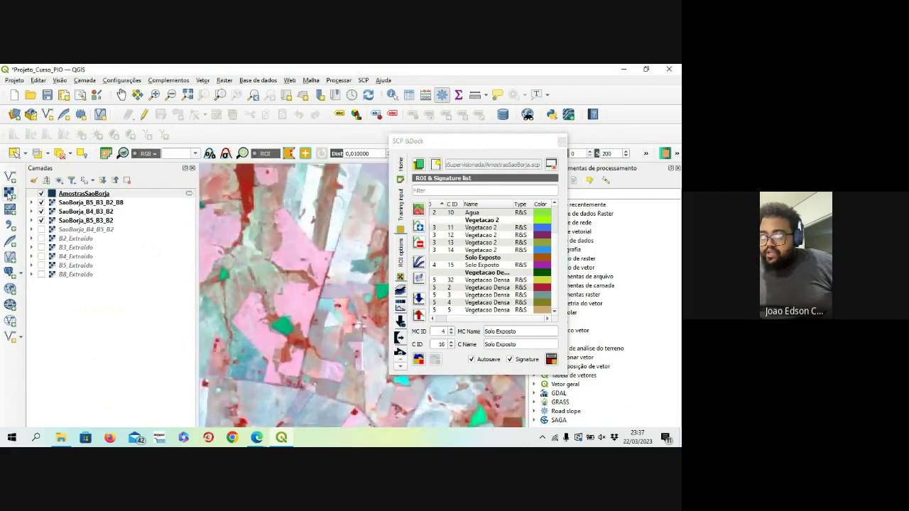
{"action": "left_click", "coordinate": [41, 202]}
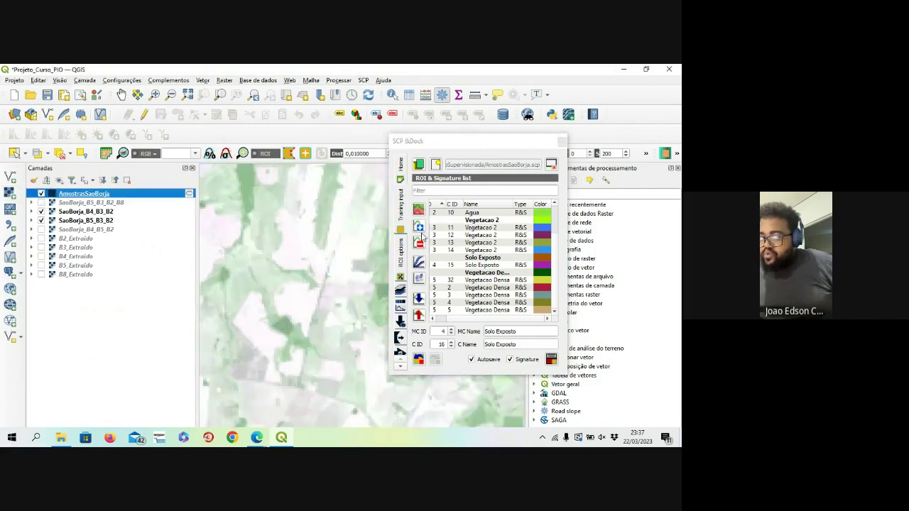
{"action": "scroll", "coordinate": [336, 285], "scroll_direction": "up", "scroll_amount": 5}
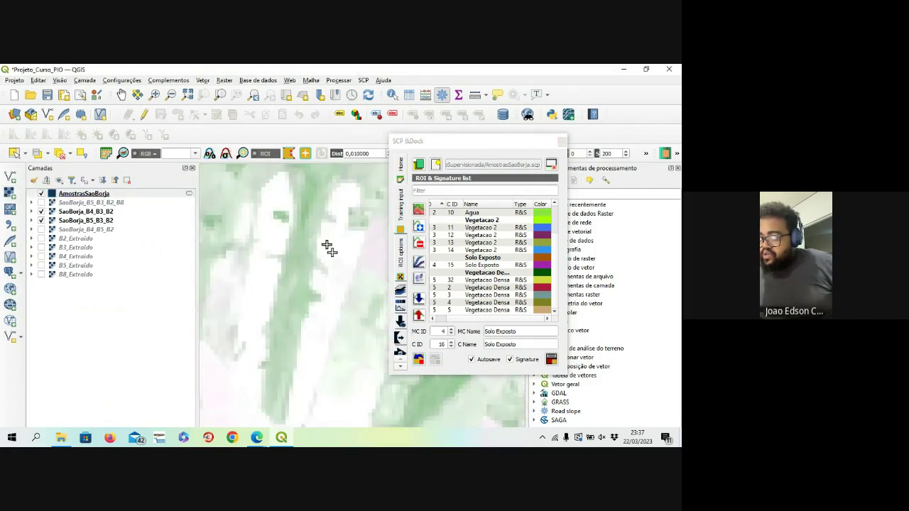
{"action": "left_click", "coordinate": [331, 258]}
{"action": "left_click", "coordinate": [358, 245]}
{"action": "right_click", "coordinate": [338, 234]}
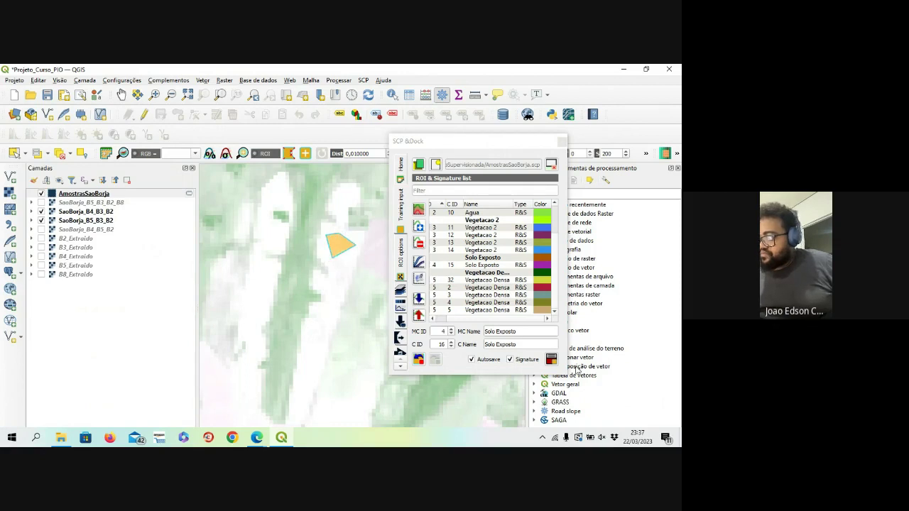
{"action": "left_click", "coordinate": [551, 360]}
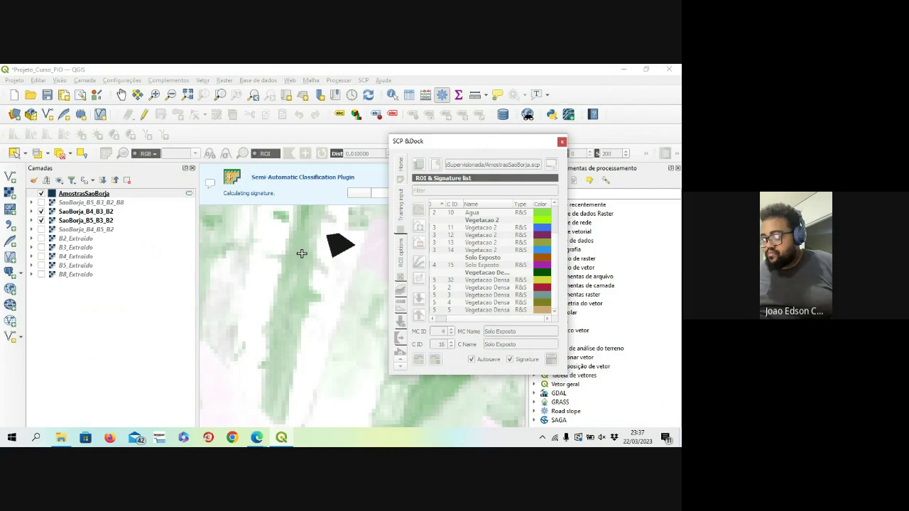
Compare the large white field with SaoBorja_B5_B3_B2_B8 shown and hidden, leaving that composite visible
{"action": "scroll", "coordinate": [302, 245], "scroll_direction": "down", "scroll_amount": 5}
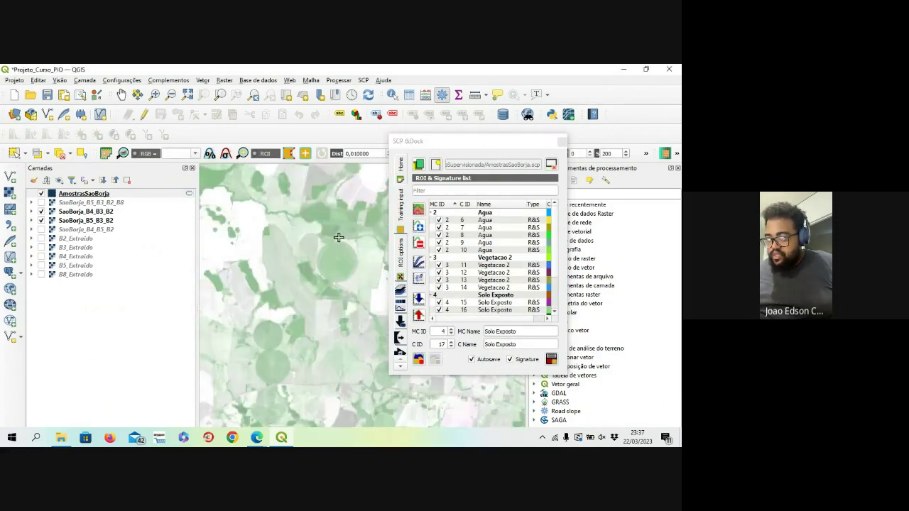
{"action": "scroll", "coordinate": [338, 237], "scroll_direction": "down", "scroll_amount": 2}
{"action": "scroll", "coordinate": [309, 190], "scroll_direction": "up", "scroll_amount": 2}
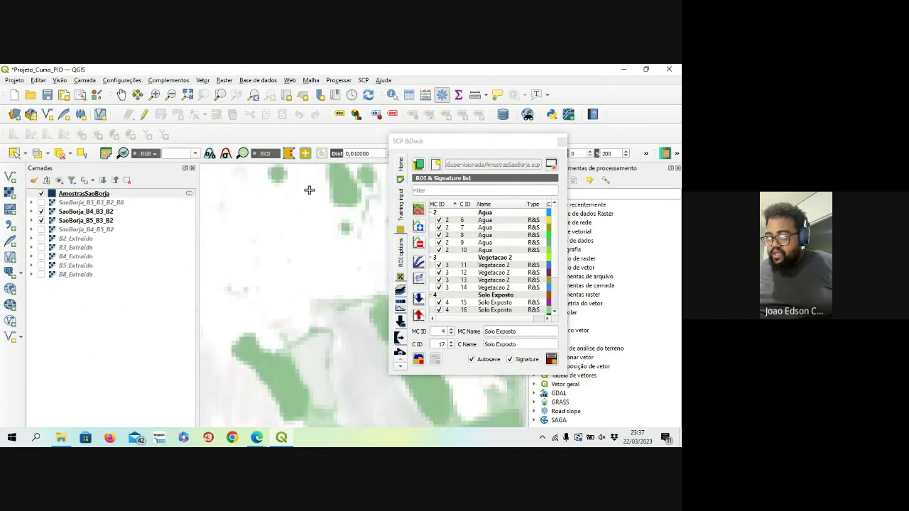
{"action": "scroll", "coordinate": [316, 227], "scroll_direction": "down", "scroll_amount": 1}
{"action": "left_click", "coordinate": [41, 203]}
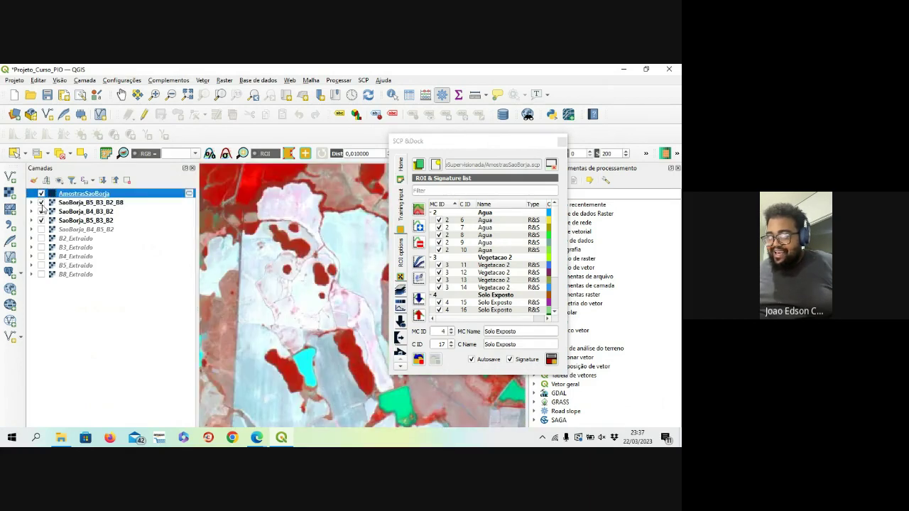
{"action": "left_click", "coordinate": [42, 203]}
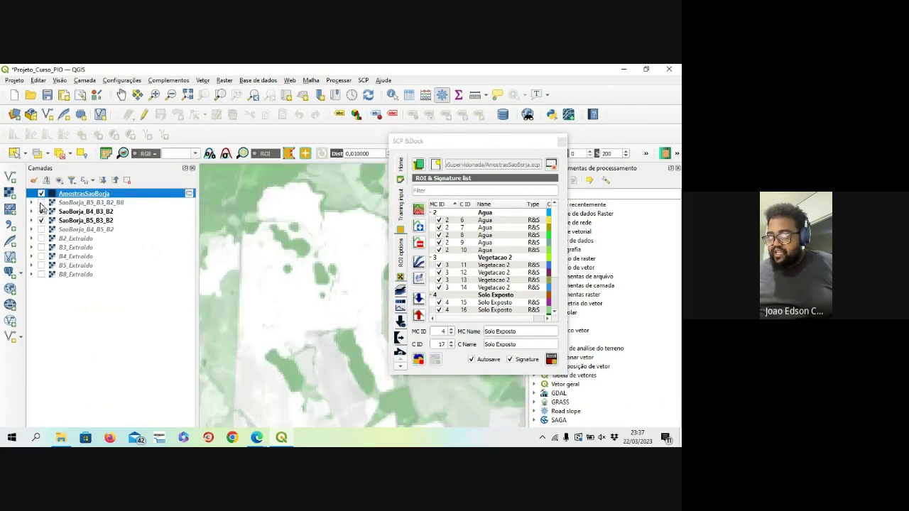
{"action": "scroll", "coordinate": [305, 231], "scroll_direction": "up", "scroll_amount": 2}
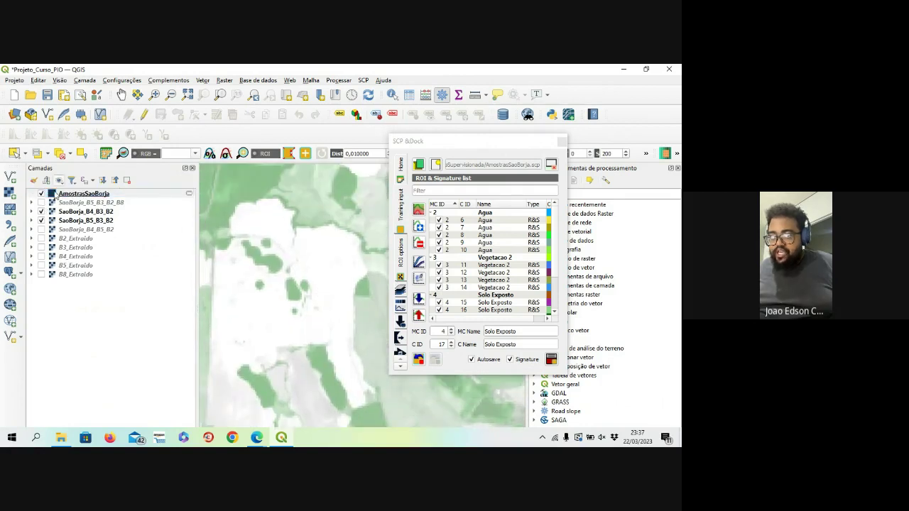
{"action": "left_click", "coordinate": [42, 203]}
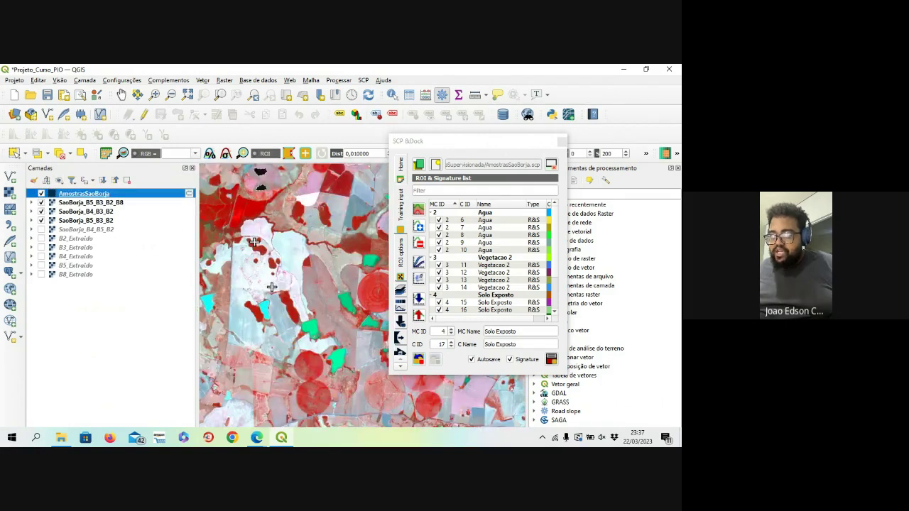
Examine the large white field around the dark red vegetation patches in SaoBorja_B5_B3_B2_B8 for a uniform exposed soil area
{"action": "scroll", "coordinate": [294, 239], "scroll_direction": "up", "scroll_amount": 2}
{"action": "scroll", "coordinate": [313, 258], "scroll_direction": "down", "scroll_amount": 2}
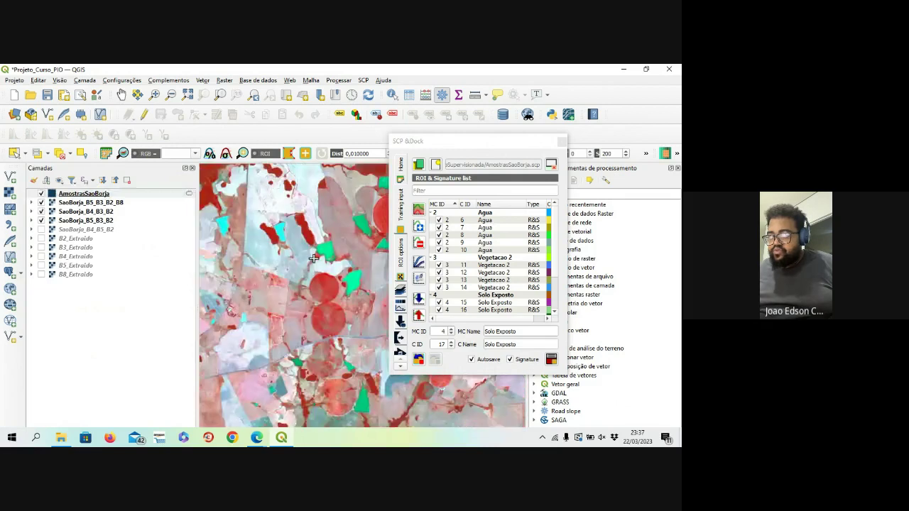
{"action": "scroll", "coordinate": [313, 259], "scroll_direction": "up", "scroll_amount": 2}
{"action": "scroll", "coordinate": [242, 232], "scroll_direction": "up", "scroll_amount": 2}
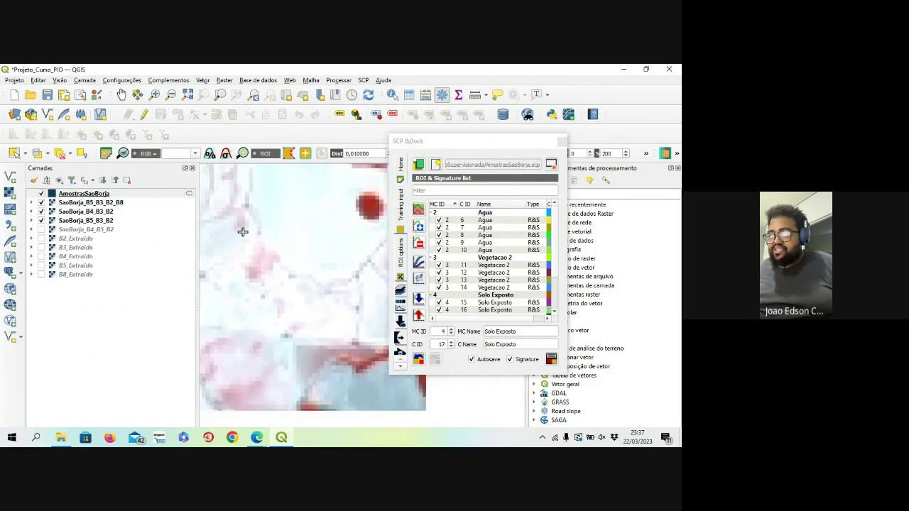
{"action": "scroll", "coordinate": [249, 240], "scroll_direction": "up", "scroll_amount": 1}
{"action": "scroll", "coordinate": [254, 246], "scroll_direction": "down", "scroll_amount": 1}
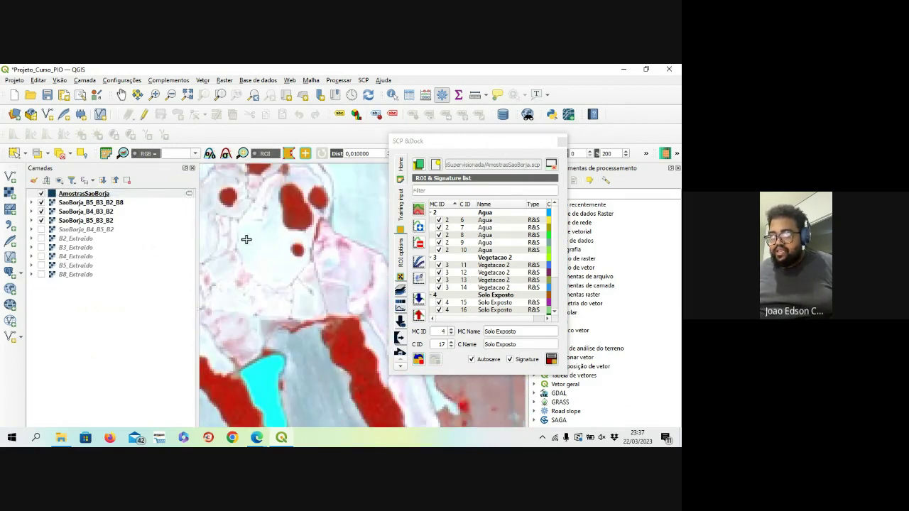
{"action": "scroll", "coordinate": [252, 246], "scroll_direction": "down", "scroll_amount": 1}
{"action": "scroll", "coordinate": [257, 247], "scroll_direction": "up", "scroll_amount": 3}
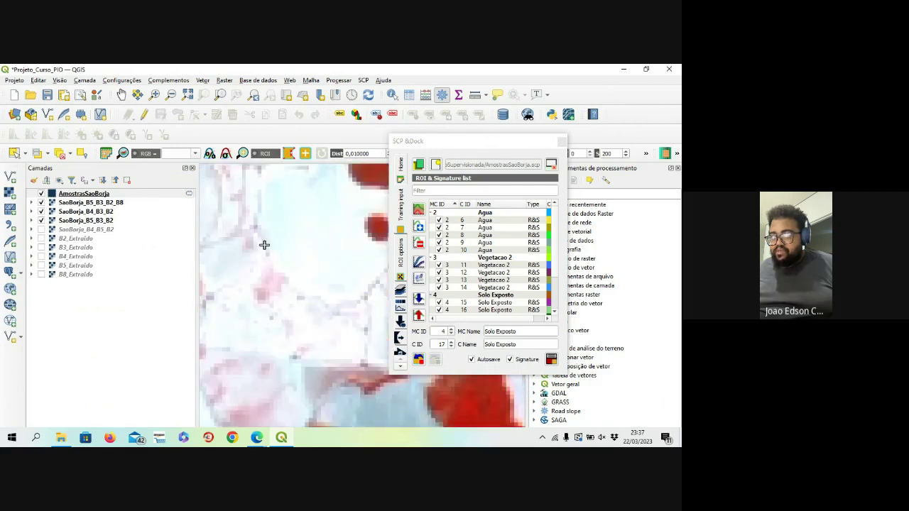
{"action": "scroll", "coordinate": [277, 217], "scroll_direction": "down", "scroll_amount": 2}
{"action": "scroll", "coordinate": [274, 267], "scroll_direction": "up", "scroll_amount": 3}
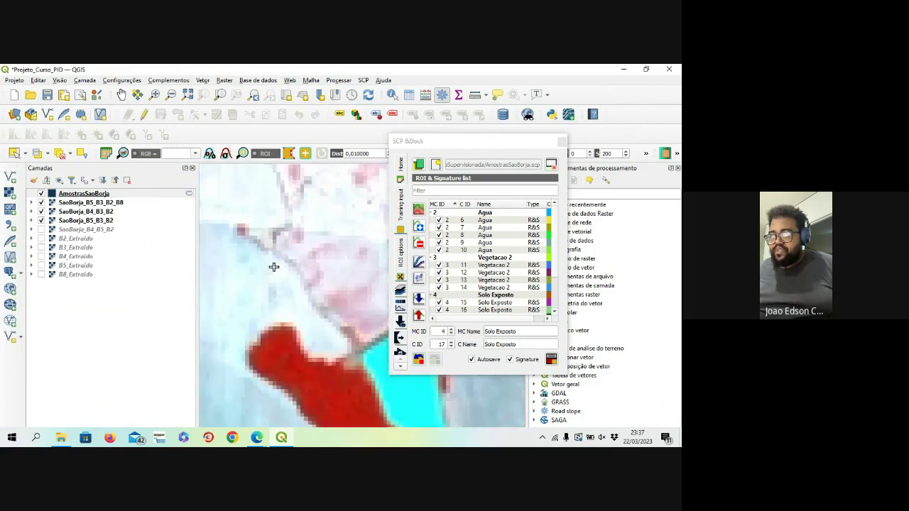
{"action": "scroll", "coordinate": [280, 237], "scroll_direction": "down", "scroll_amount": 2}
{"action": "scroll", "coordinate": [307, 307], "scroll_direction": "up", "scroll_amount": 2}
{"action": "scroll", "coordinate": [306, 308], "scroll_direction": "down", "scroll_amount": 2}
{"action": "scroll", "coordinate": [263, 283], "scroll_direction": "up", "scroll_amount": 3}
{"action": "scroll", "coordinate": [263, 284], "scroll_direction": "down", "scroll_amount": 2}
{"action": "scroll", "coordinate": [270, 276], "scroll_direction": "up", "scroll_amount": 3}
{"action": "scroll", "coordinate": [270, 274], "scroll_direction": "down", "scroll_amount": 1}
Draw a small ROI polygon in the pale area beside the dark red patches and save it as a Solo Exposto sample
{"action": "left_click", "coordinate": [272, 269]}
{"action": "left_click", "coordinate": [281, 299]}
{"action": "left_click", "coordinate": [297, 290]}
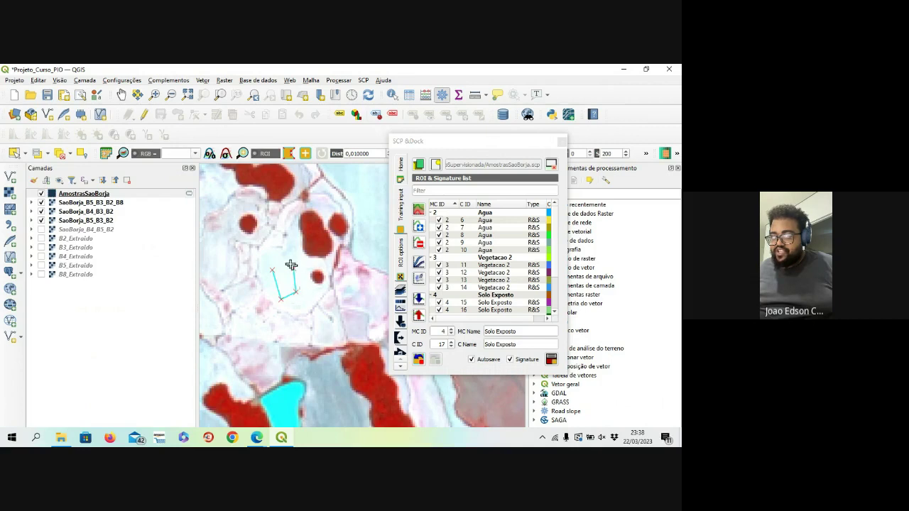
{"action": "right_click", "coordinate": [287, 263]}
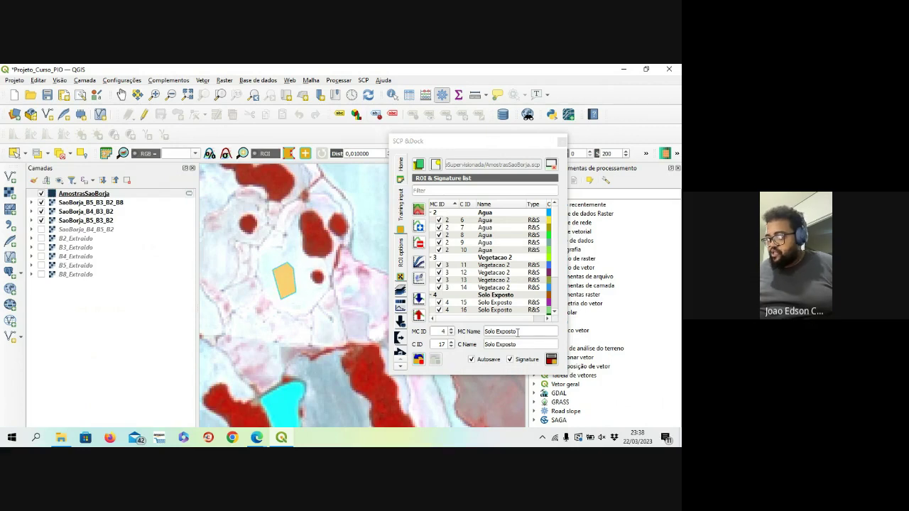
{"action": "left_click", "coordinate": [555, 360]}
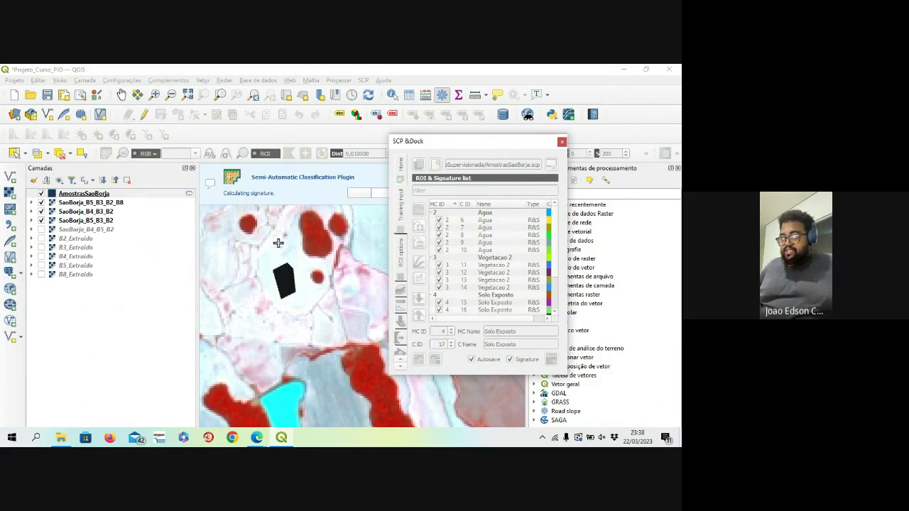
Draw a large ROI polygon in the pale bluish-white field east of the salmon-colored field and north of the red circular plot
{"action": "scroll", "coordinate": [276, 239], "scroll_direction": "down", "scroll_amount": 2}
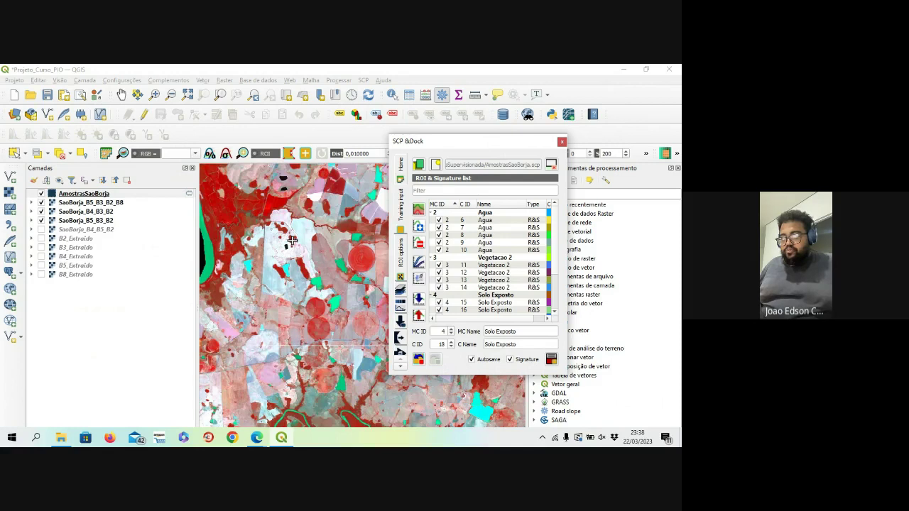
{"action": "scroll", "coordinate": [291, 242], "scroll_direction": "down", "scroll_amount": 2}
{"action": "scroll", "coordinate": [284, 252], "scroll_direction": "up", "scroll_amount": 6}
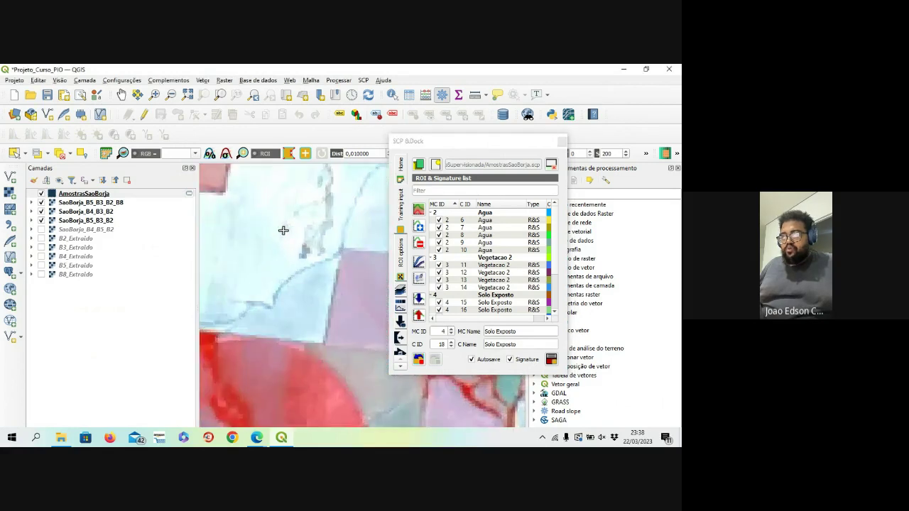
{"action": "left_click", "coordinate": [250, 252]}
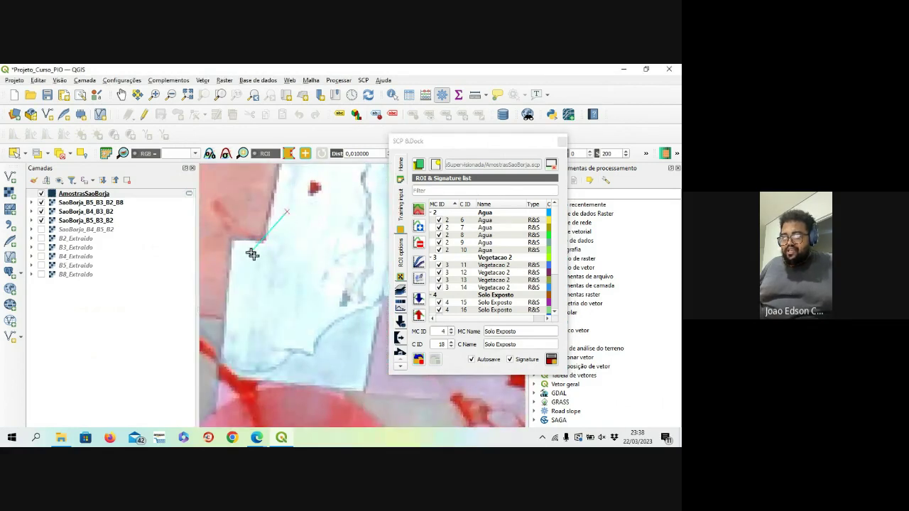
{"action": "left_click", "coordinate": [259, 291]}
{"action": "left_click", "coordinate": [301, 303]}
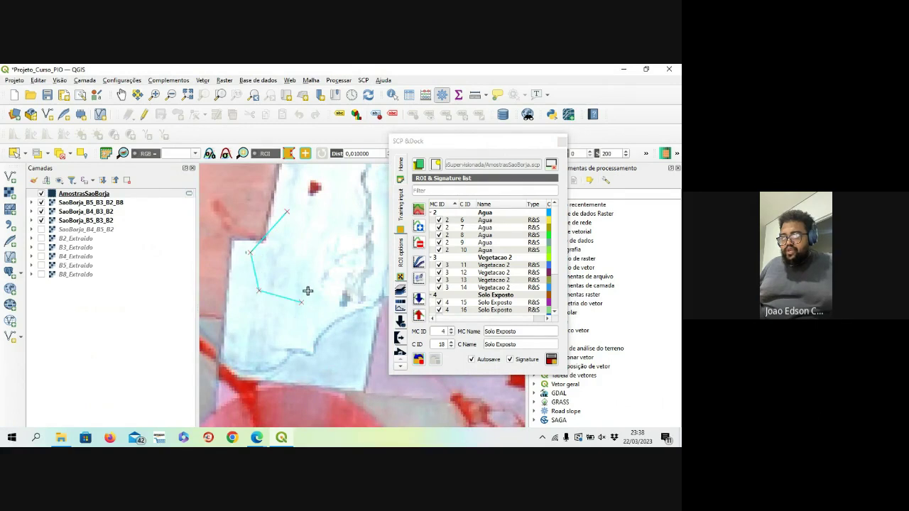
{"action": "left_click", "coordinate": [335, 247]}
{"action": "left_click", "coordinate": [350, 232]}
{"action": "left_click", "coordinate": [323, 213]}
{"action": "left_click", "coordinate": [298, 213]}
{"action": "right_click", "coordinate": [297, 239]}
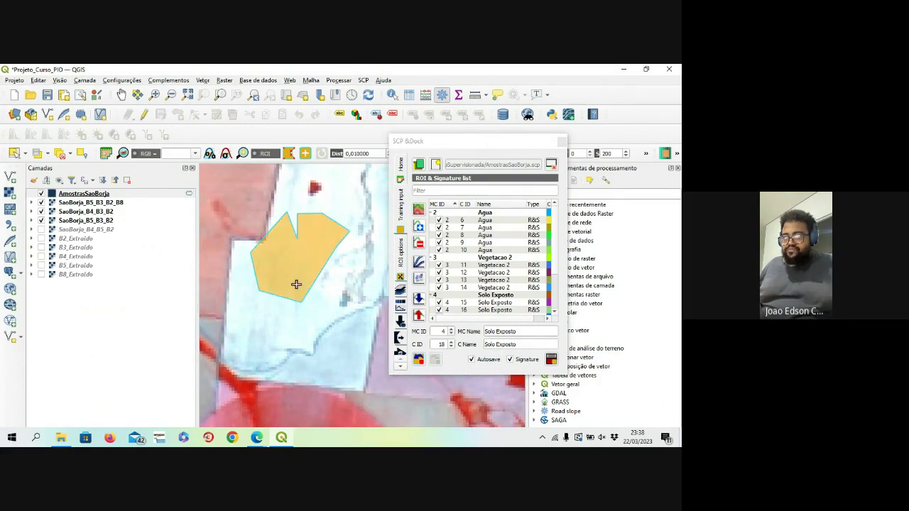
Check the ROI polygon's edges against the adjoining salmon-colored field and save it as a Solo Exposto sample
{"action": "scroll", "coordinate": [262, 243], "scroll_direction": "up", "scroll_amount": 4}
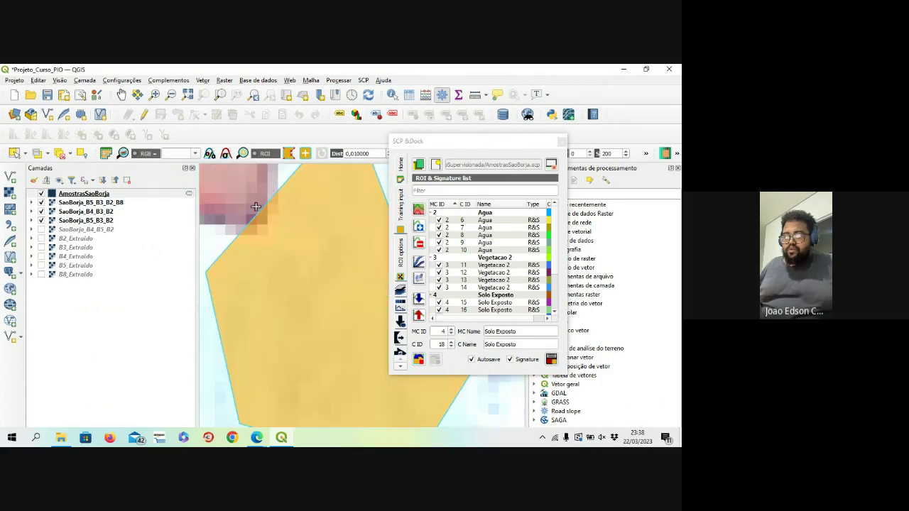
{"action": "scroll", "coordinate": [279, 249], "scroll_direction": "down", "scroll_amount": 4}
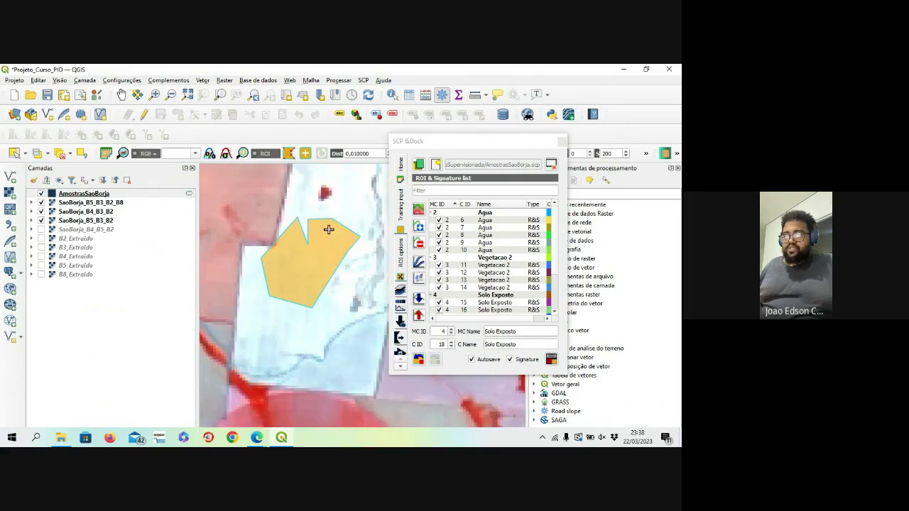
{"action": "scroll", "coordinate": [269, 252], "scroll_direction": "up", "scroll_amount": 5}
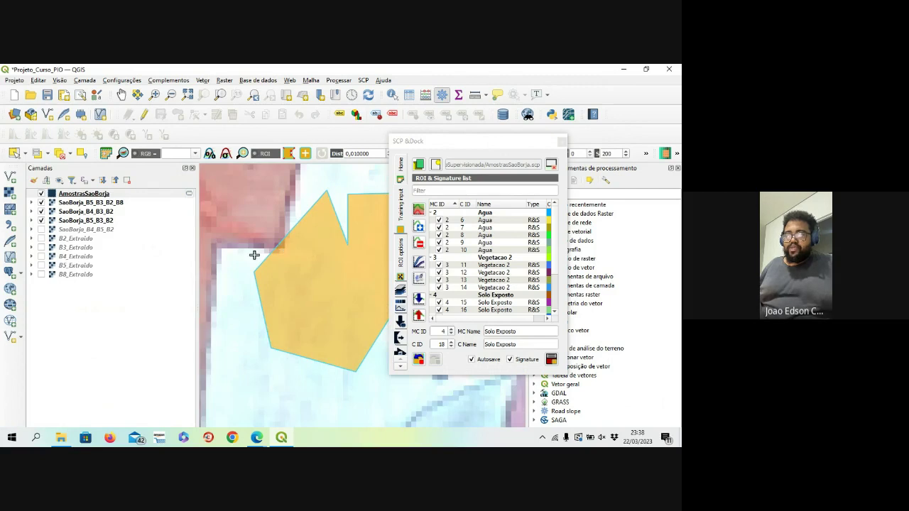
{"action": "scroll", "coordinate": [286, 208], "scroll_direction": "down", "scroll_amount": 3}
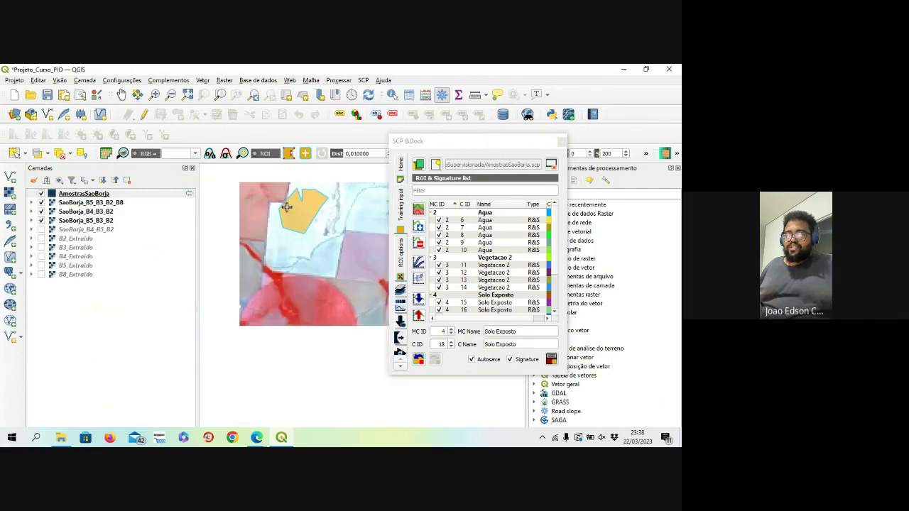
{"action": "scroll", "coordinate": [281, 208], "scroll_direction": "up", "scroll_amount": 1}
{"action": "scroll", "coordinate": [283, 210], "scroll_direction": "down", "scroll_amount": 1}
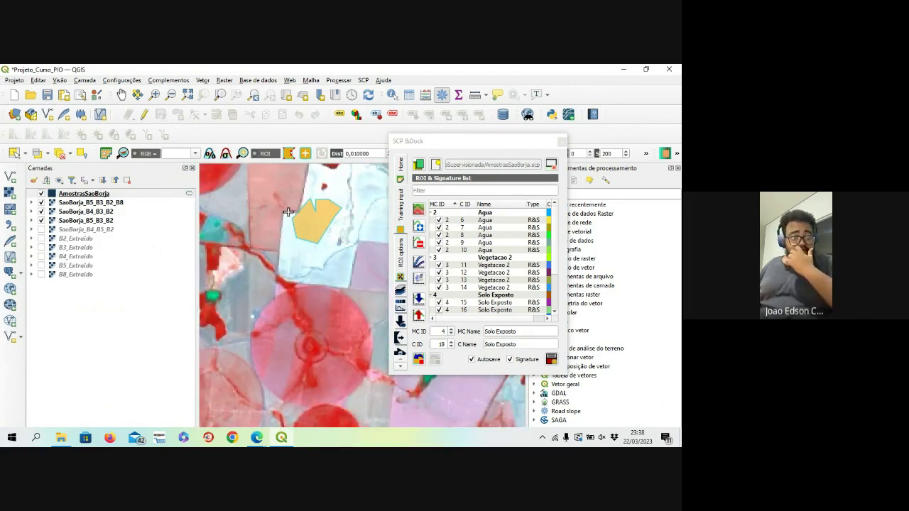
{"action": "scroll", "coordinate": [287, 212], "scroll_direction": "up", "scroll_amount": 1}
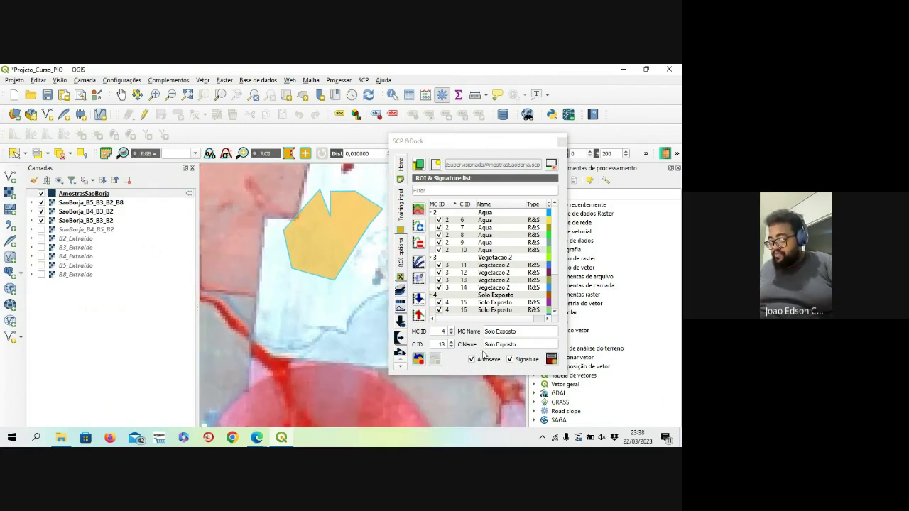
{"action": "left_click", "coordinate": [552, 360]}
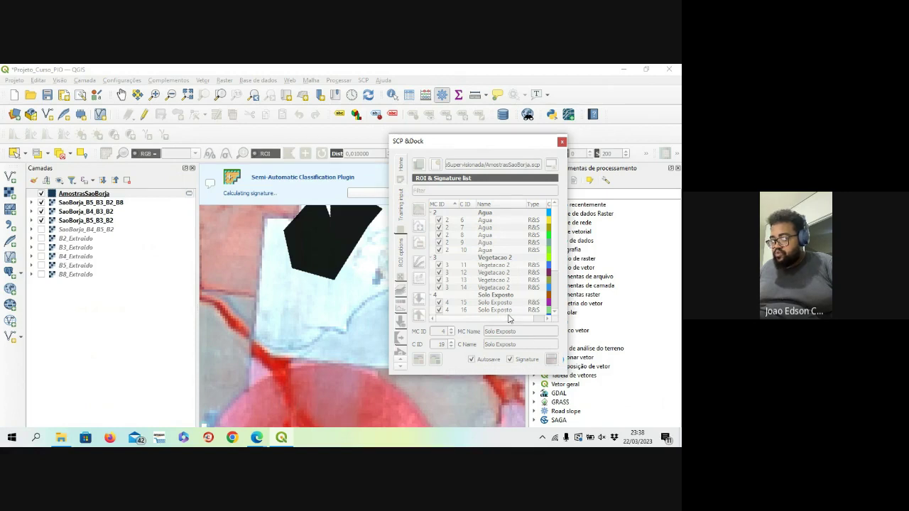
Delete the Solo Exposto sample with C ID 18 from the ROI & Signature list
{"action": "left_click", "coordinate": [555, 313]}
{"action": "left_click", "coordinate": [554, 313]}
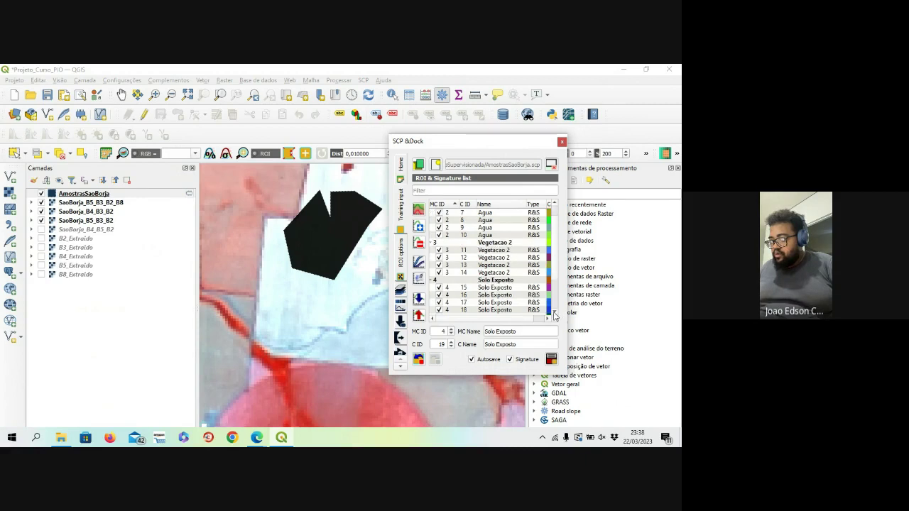
{"action": "left_click", "coordinate": [554, 315]}
{"action": "left_click", "coordinate": [554, 315]}
{"action": "left_click", "coordinate": [462, 295]}
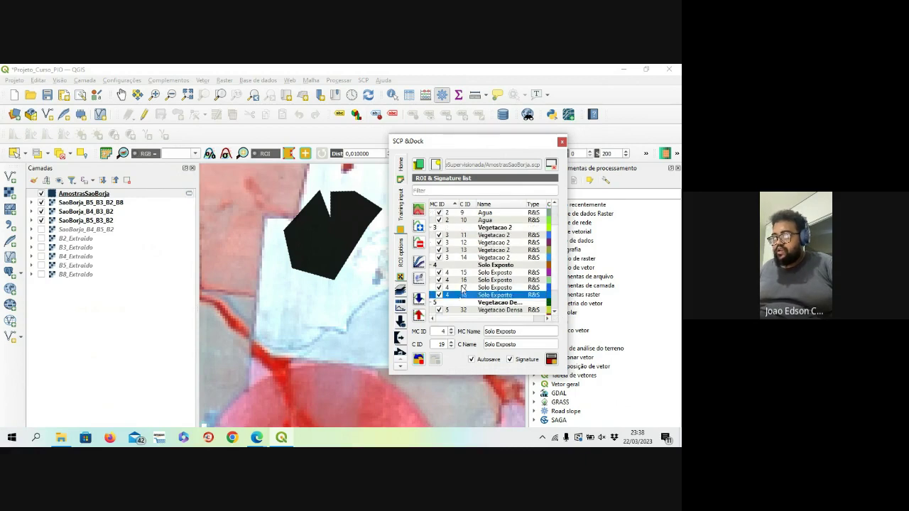
{"action": "left_click", "coordinate": [461, 287]}
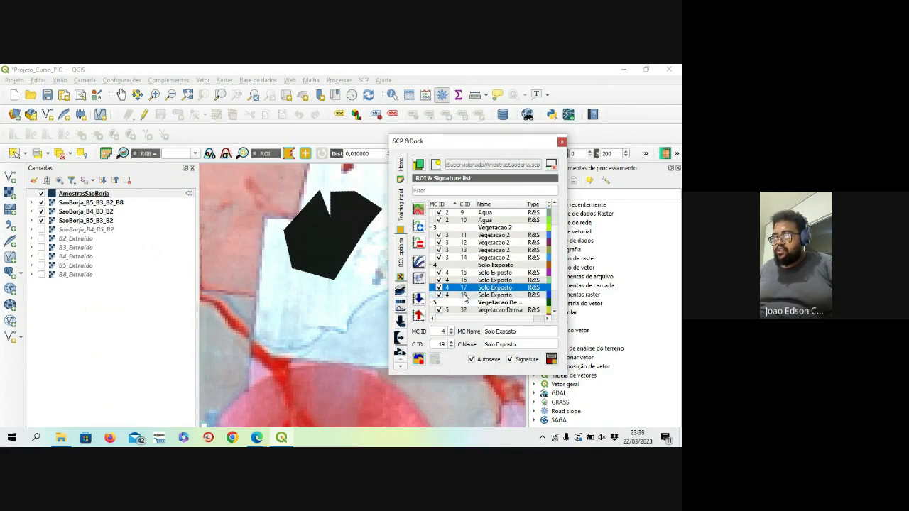
{"action": "left_click", "coordinate": [463, 295]}
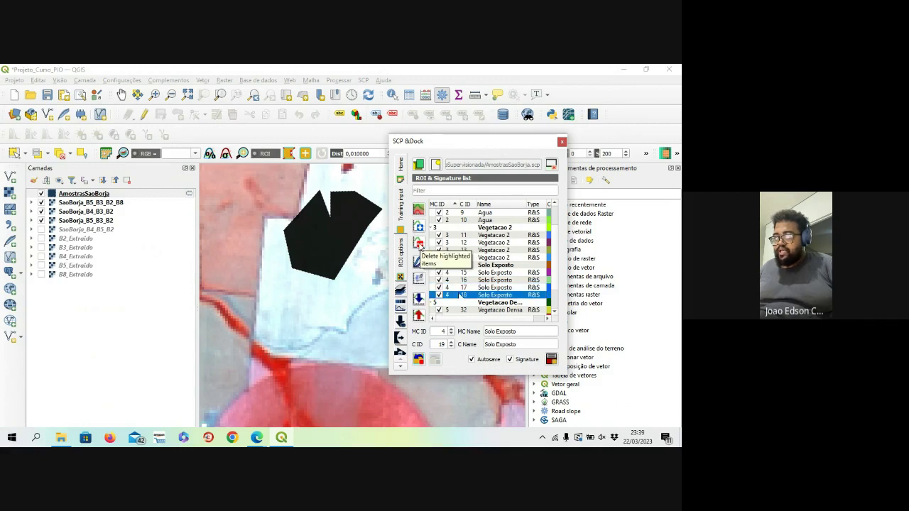
{"action": "left_click", "coordinate": [420, 245]}
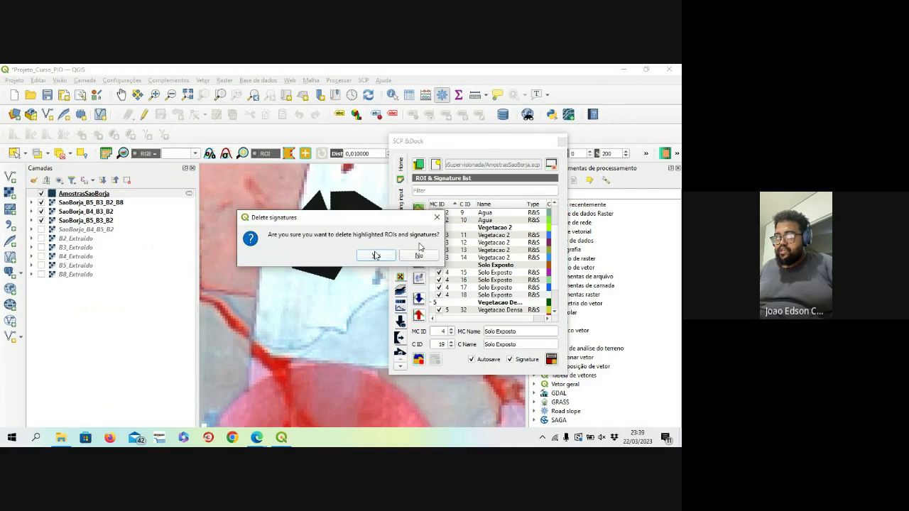
{"action": "left_click", "coordinate": [376, 255]}
Draw a narrower ROI polygon entirely inside the pale bluish-white field and save it as a Solo Exposto sample
{"action": "left_click", "coordinate": [291, 240]}
{"action": "left_click", "coordinate": [289, 287]}
{"action": "left_click", "coordinate": [312, 291]}
{"action": "left_click", "coordinate": [350, 207]}
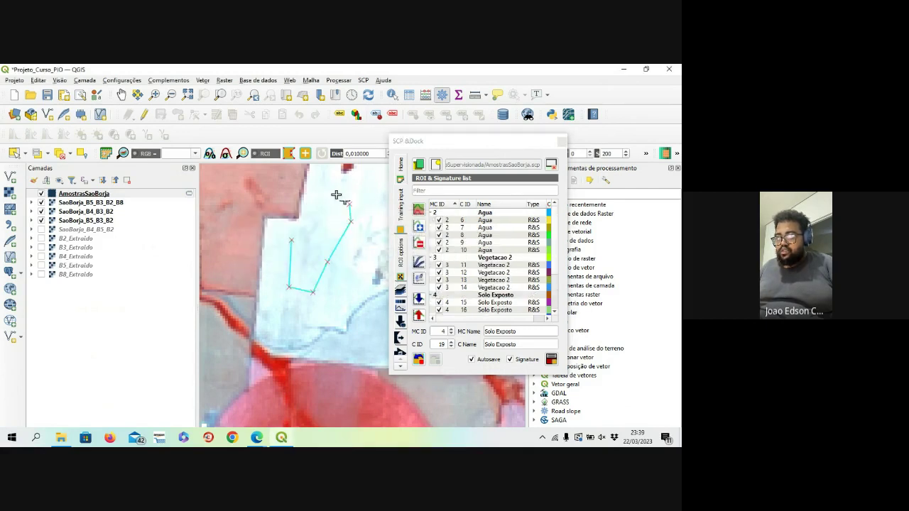
{"action": "right_click", "coordinate": [334, 193]}
{"action": "left_click", "coordinate": [551, 360]}
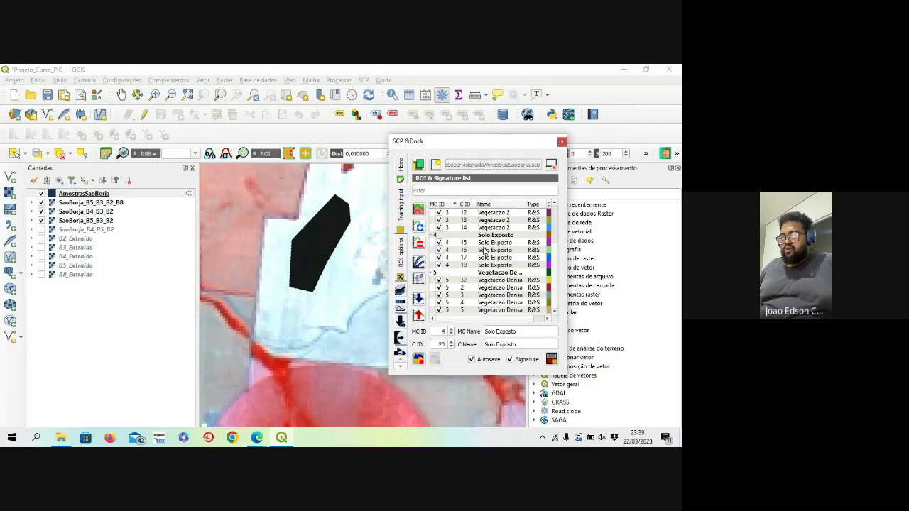
{"action": "scroll", "coordinate": [485, 254], "scroll_direction": "up", "scroll_amount": 3}
{"action": "scroll", "coordinate": [299, 286], "scroll_direction": "down", "scroll_amount": 5}
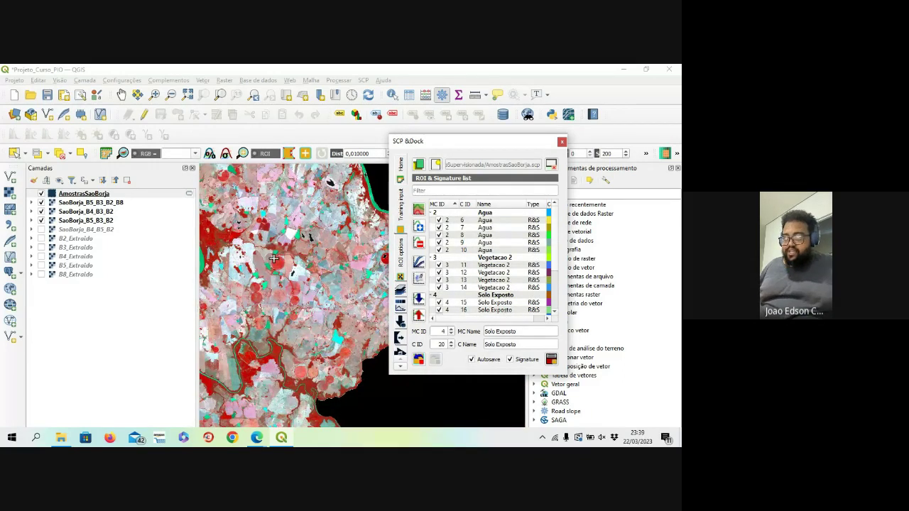
{"action": "scroll", "coordinate": [274, 258], "scroll_direction": "up", "scroll_amount": 3}
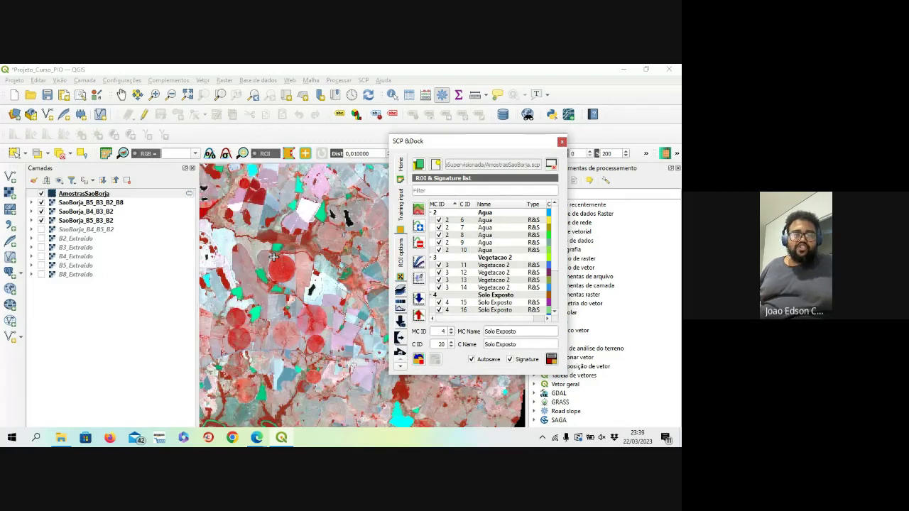
Review the samples saved for each macroclass in the ROI & Signature list against the whole São Borja composite
{"action": "scroll", "coordinate": [274, 257], "scroll_direction": "up", "scroll_amount": 3}
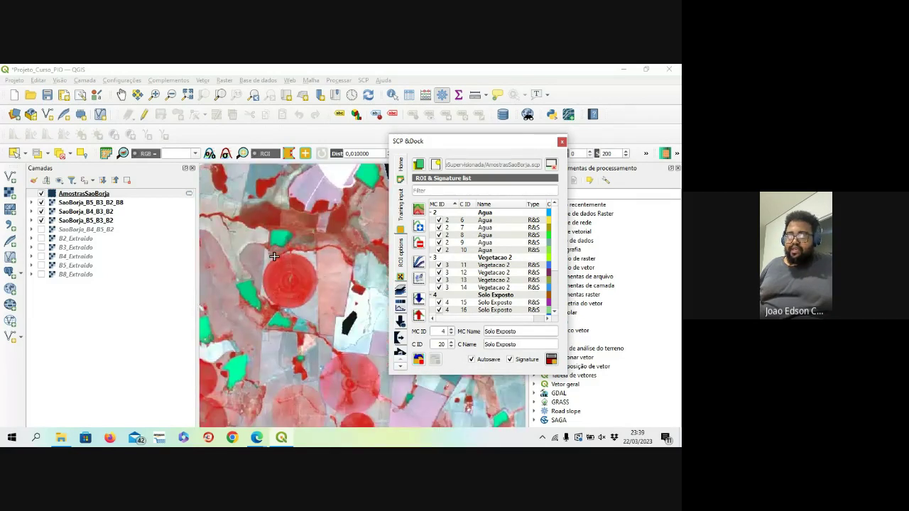
{"action": "scroll", "coordinate": [281, 258], "scroll_direction": "down", "scroll_amount": 4}
{"action": "scroll", "coordinate": [294, 264], "scroll_direction": "up", "scroll_amount": 2}
{"action": "scroll", "coordinate": [293, 264], "scroll_direction": "down", "scroll_amount": 2}
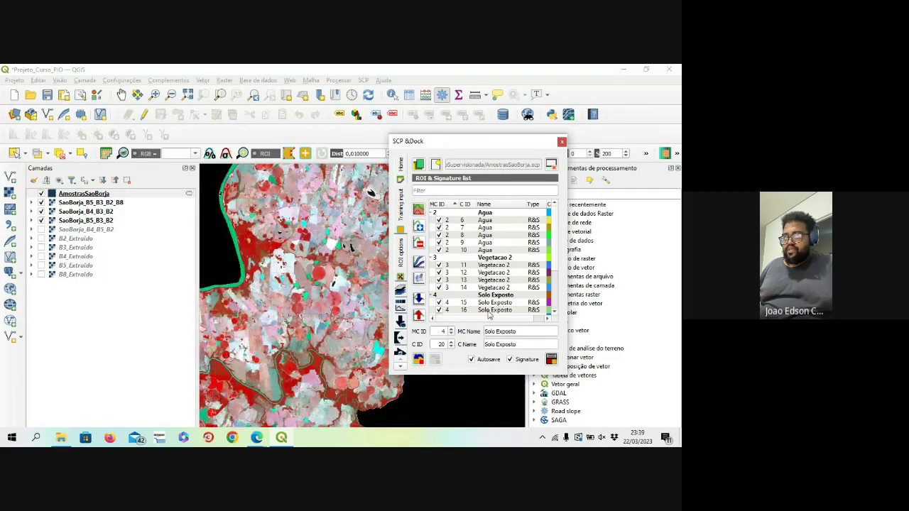
{"action": "scroll", "coordinate": [483, 268], "scroll_direction": "down", "scroll_amount": 1}
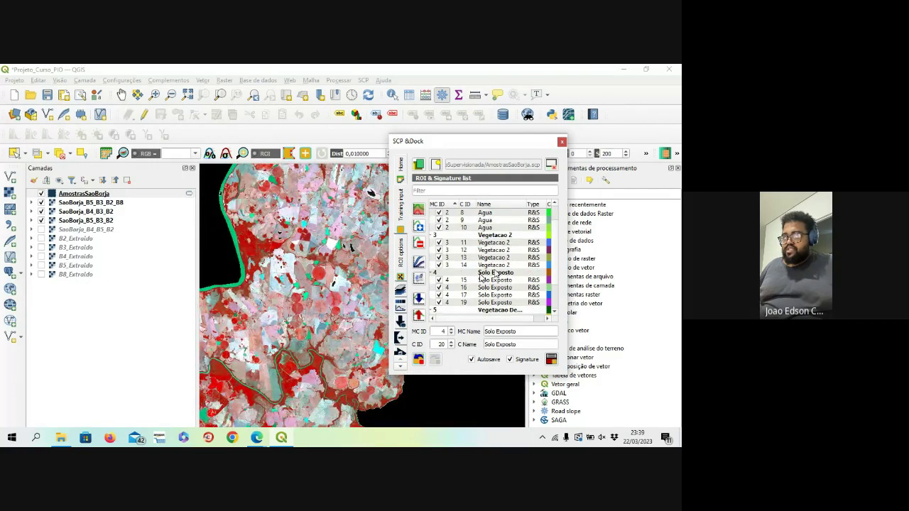
{"action": "scroll", "coordinate": [495, 280], "scroll_direction": "down", "scroll_amount": 2}
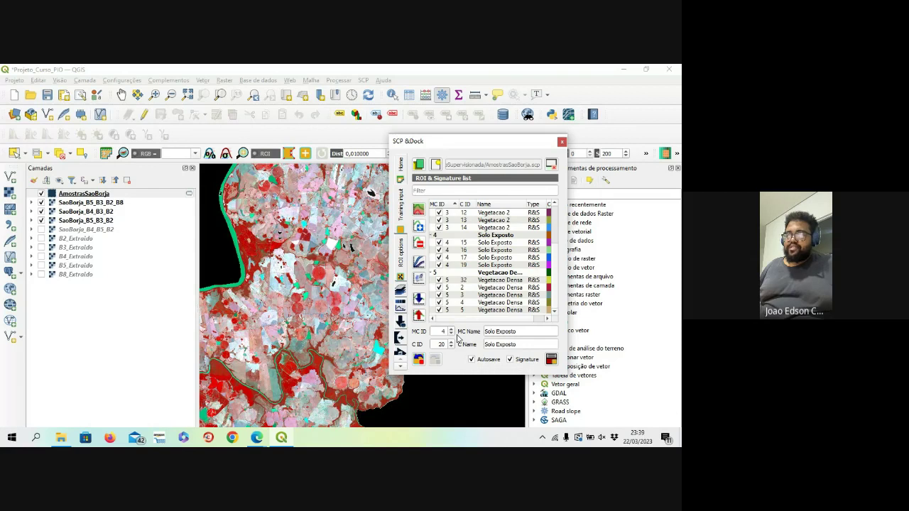
{"action": "scroll", "coordinate": [481, 250], "scroll_direction": "up", "scroll_amount": 3}
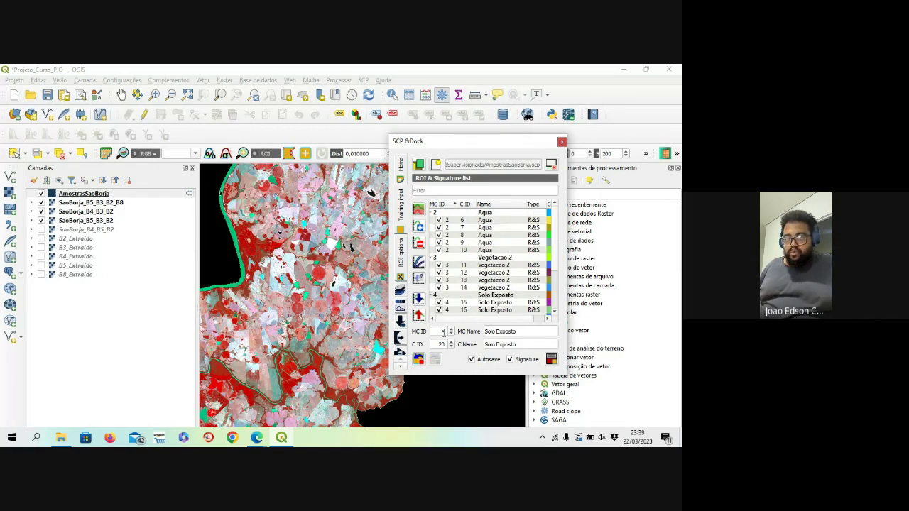
Set the next sample's MC ID to 2 for the Agua macroclass and its C Name to Agua
{"action": "left_click", "coordinate": [450, 335]}
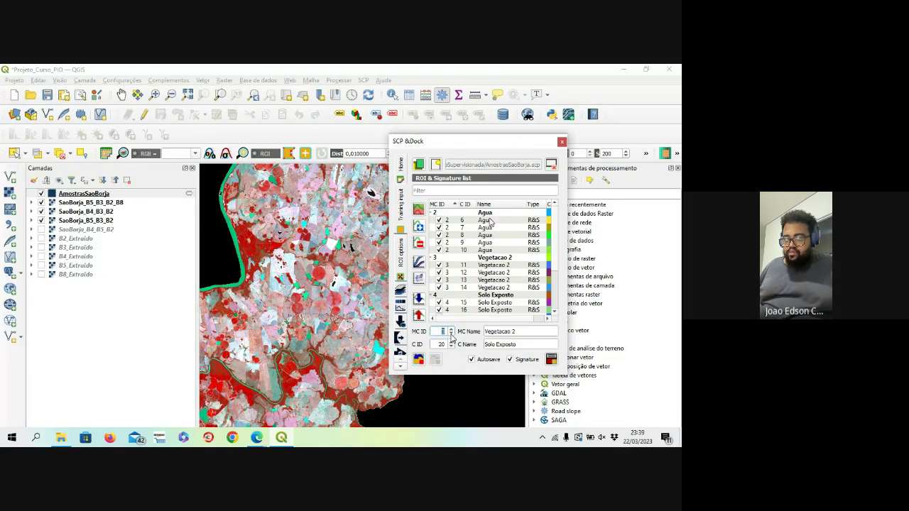
{"action": "left_click", "coordinate": [451, 335]}
{"action": "left_click", "coordinate": [523, 331]}
{"action": "double_click", "coordinate": [495, 333]}
{"action": "key", "text": "ctrl+c"}
{"action": "key", "text": "Tab"}
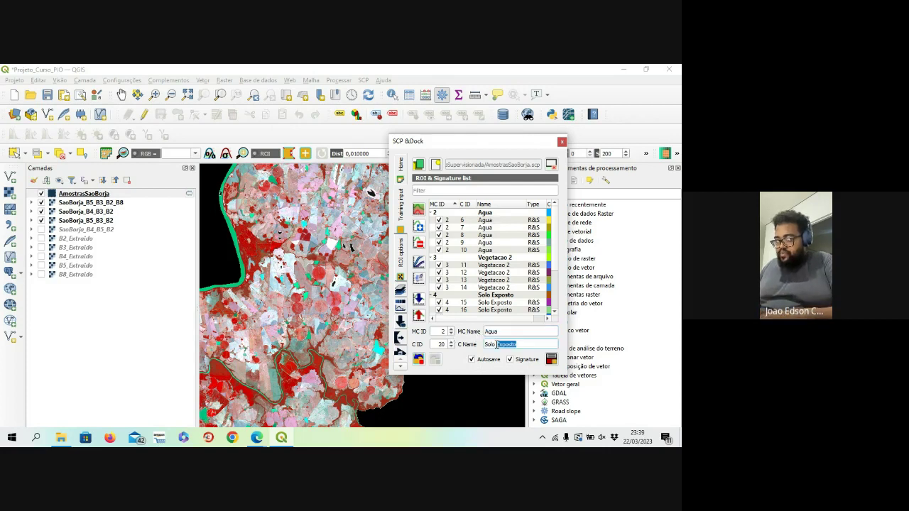
{"action": "key", "text": "ctrl+v"}
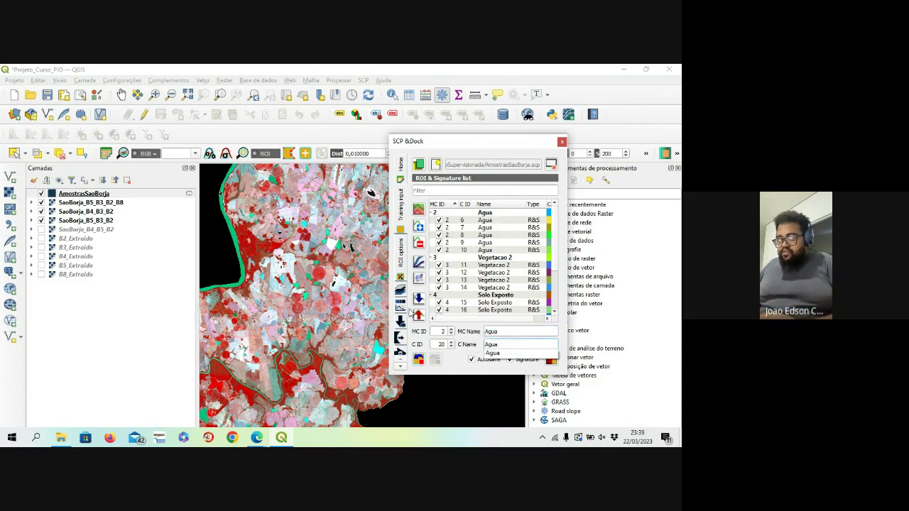
{"action": "left_click", "coordinate": [500, 353]}
Draw a small five-sided ROI polygon inside the green river along the western boundary and save it as an Agua sample
{"action": "scroll", "coordinate": [264, 249], "scroll_direction": "up", "scroll_amount": 5}
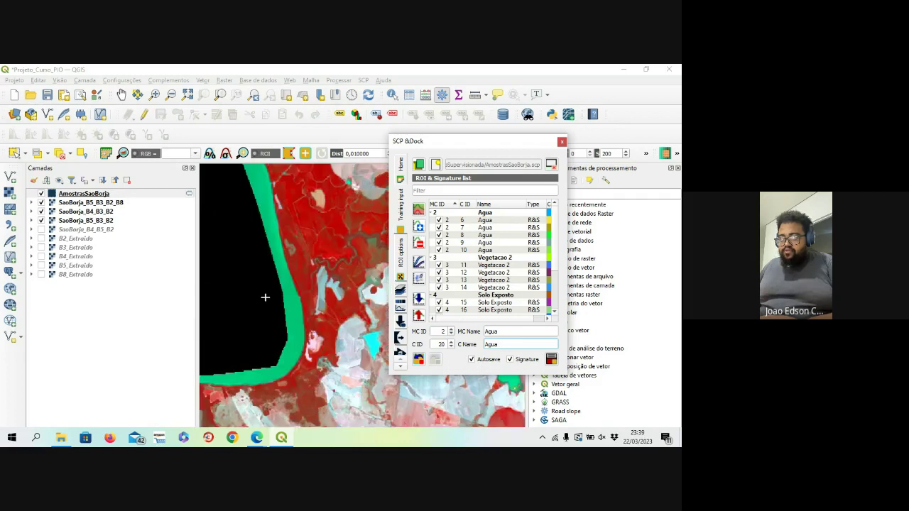
{"action": "left_click", "coordinate": [264, 253]}
{"action": "left_click", "coordinate": [283, 308]}
{"action": "left_click", "coordinate": [299, 301]}
{"action": "left_click", "coordinate": [294, 265]}
{"action": "right_click", "coordinate": [280, 235]}
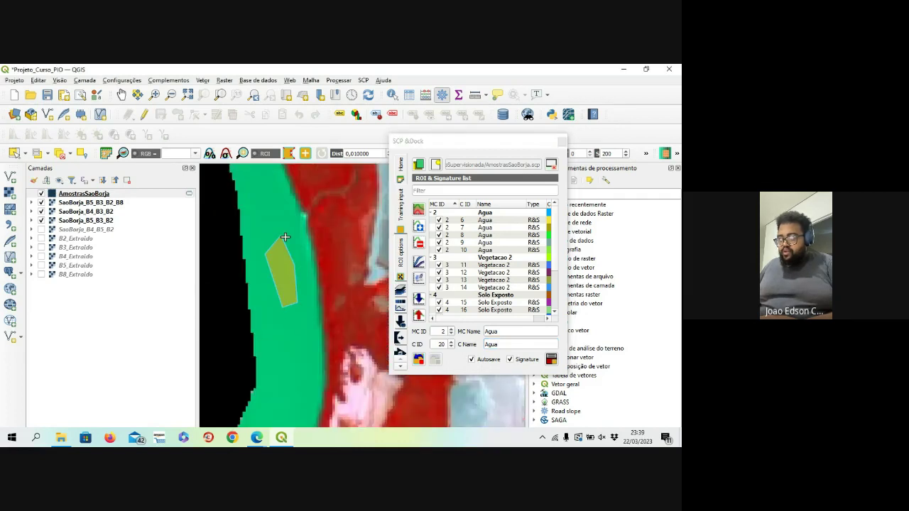
{"action": "left_click", "coordinate": [550, 359]}
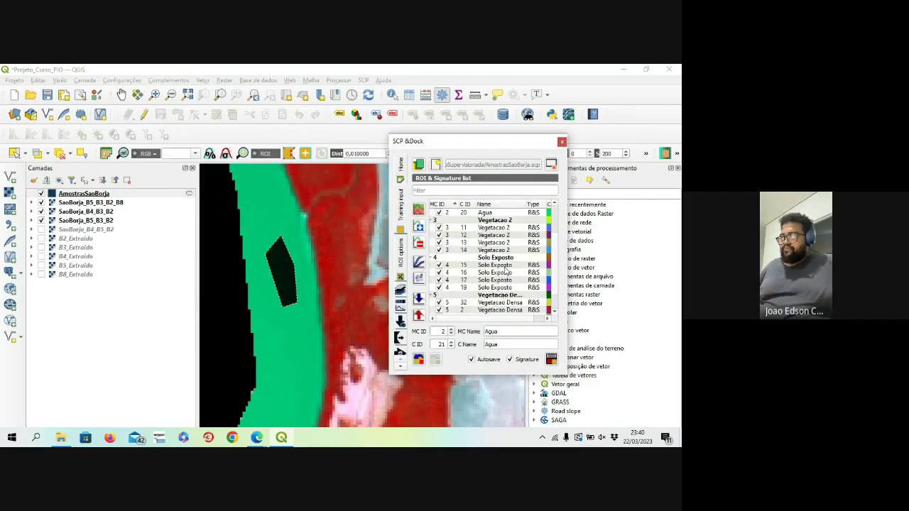
Move the SCP dock aside, open the plugin's main window and expand the Band processing tools
{"action": "scroll", "coordinate": [465, 261], "scroll_direction": "up", "scroll_amount": 2}
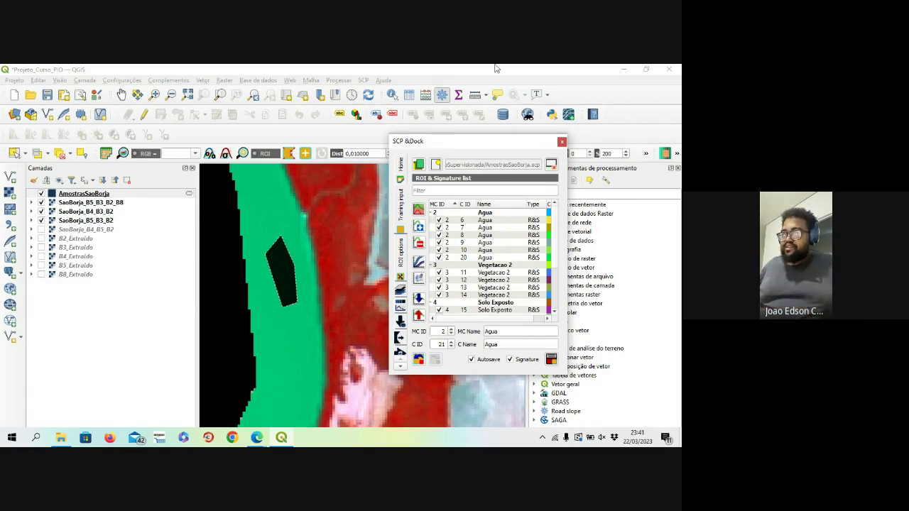
{"action": "left_click_drag", "start_coordinate": [429, 143], "coordinate": [348, 138]}
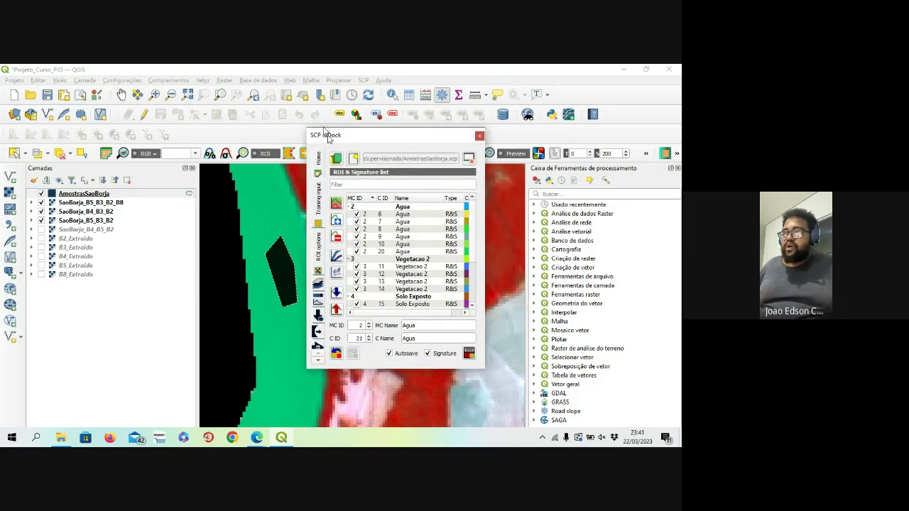
{"action": "left_click", "coordinate": [106, 154]}
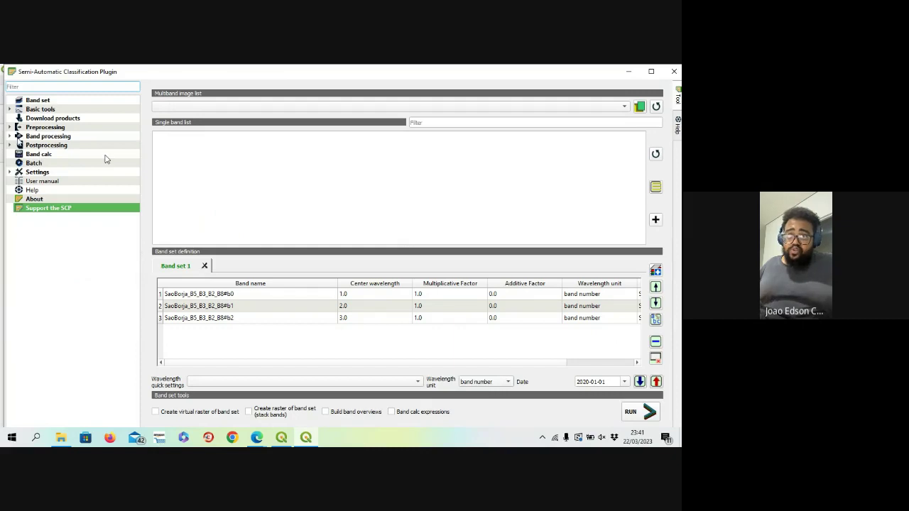
{"action": "left_click", "coordinate": [9, 136]}
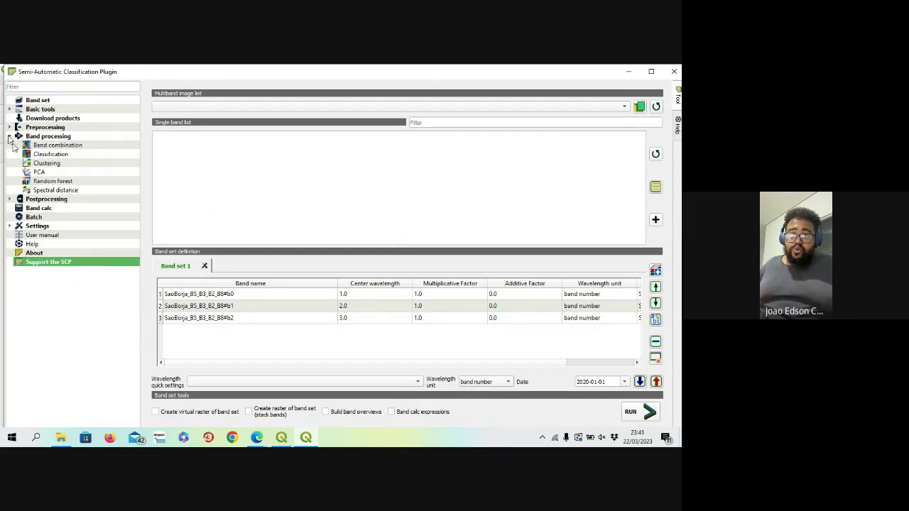
Look through the Clustering, PCA, Random forest, Spectral distance and Band combination tools
{"action": "left_click", "coordinate": [63, 164]}
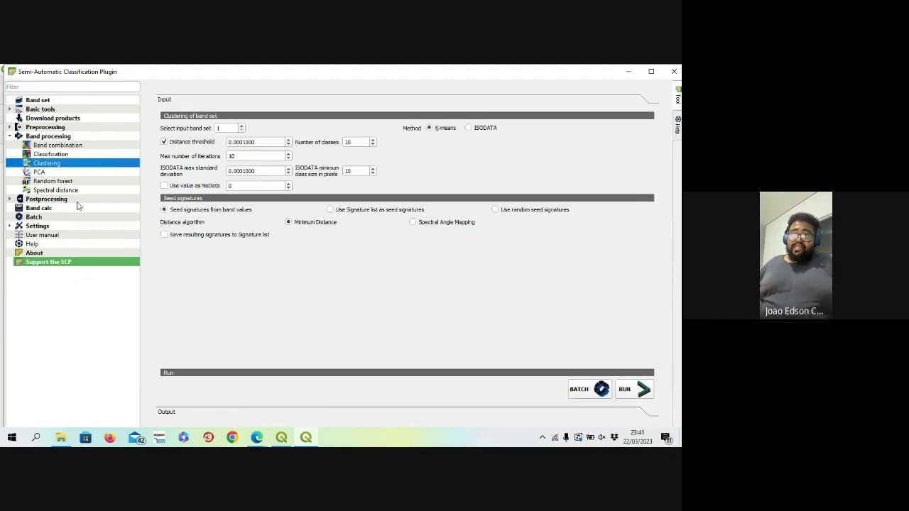
{"action": "left_click", "coordinate": [55, 172]}
{"action": "left_click", "coordinate": [55, 182]}
{"action": "left_click", "coordinate": [55, 190]}
{"action": "left_click", "coordinate": [55, 182]}
{"action": "left_click", "coordinate": [58, 164]}
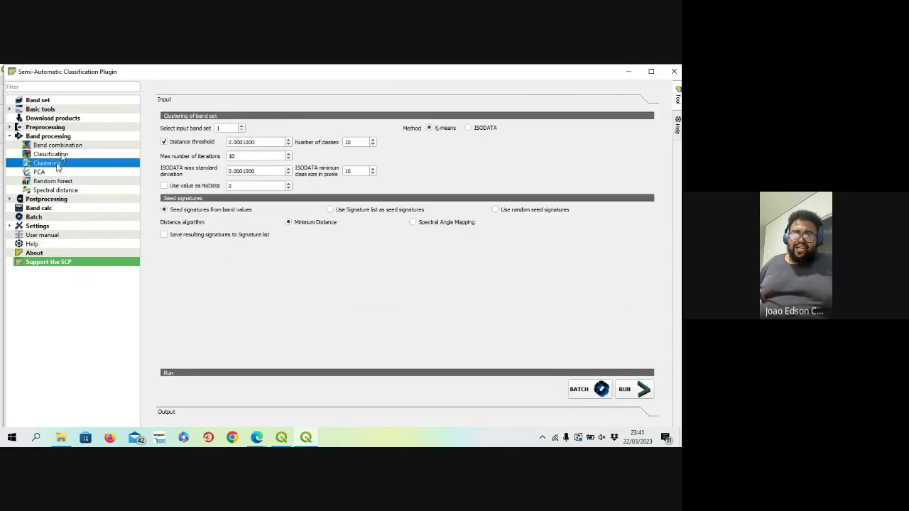
{"action": "left_click", "coordinate": [61, 147]}
Open the Classification tool and set it to classify by MC ID
{"action": "left_click", "coordinate": [68, 156]}
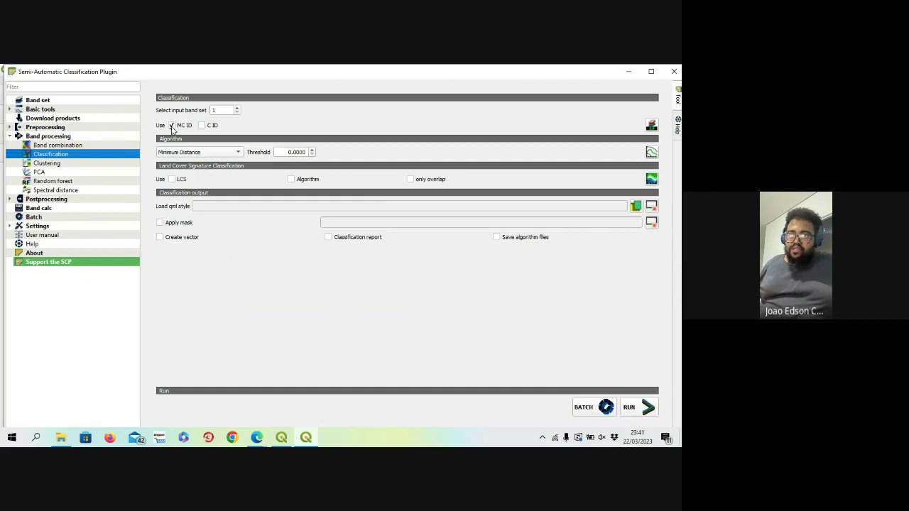
{"action": "left_click", "coordinate": [202, 126]}
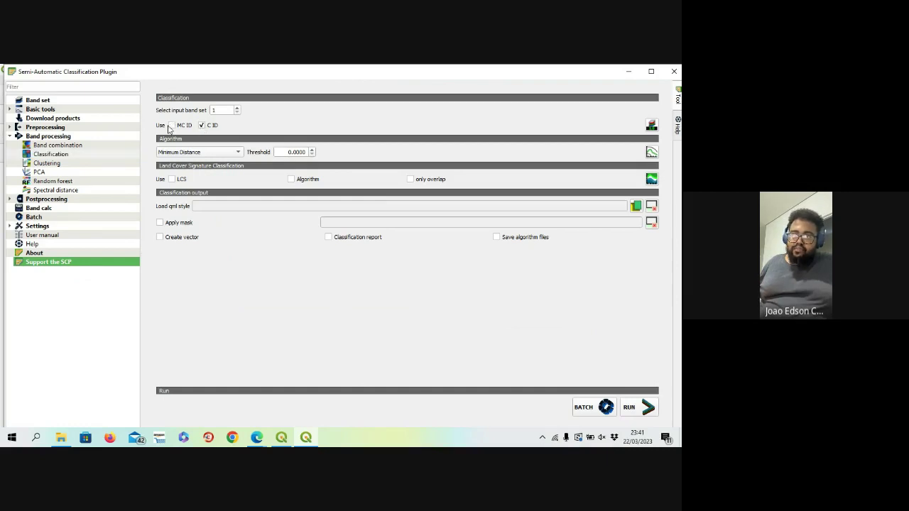
{"action": "left_click", "coordinate": [172, 126]}
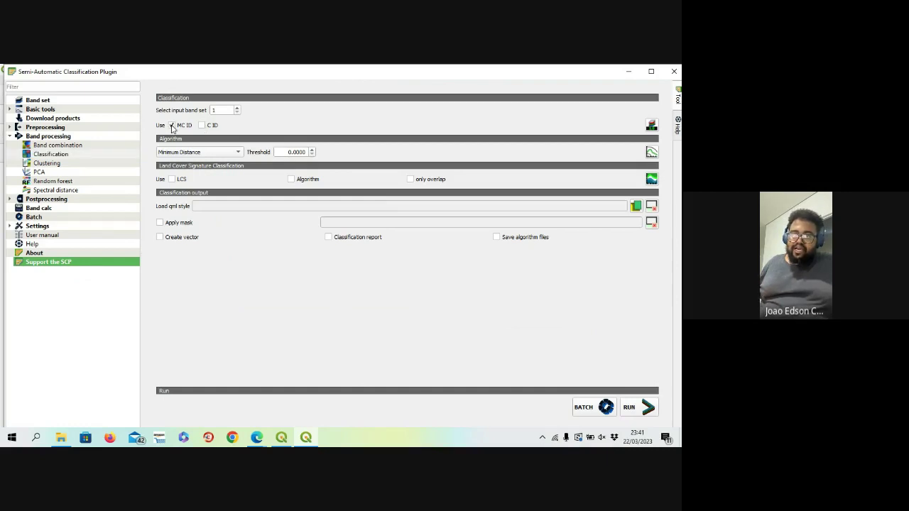
Review the algorithm choices and threshold, and set the classification algorithm to Maximum Likelihood
{"action": "left_click", "coordinate": [194, 152]}
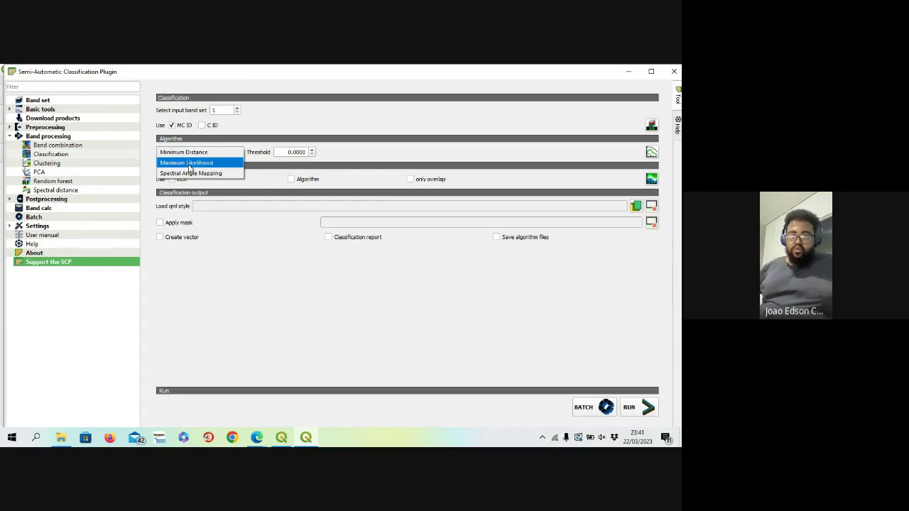
{"action": "left_click", "coordinate": [188, 153]}
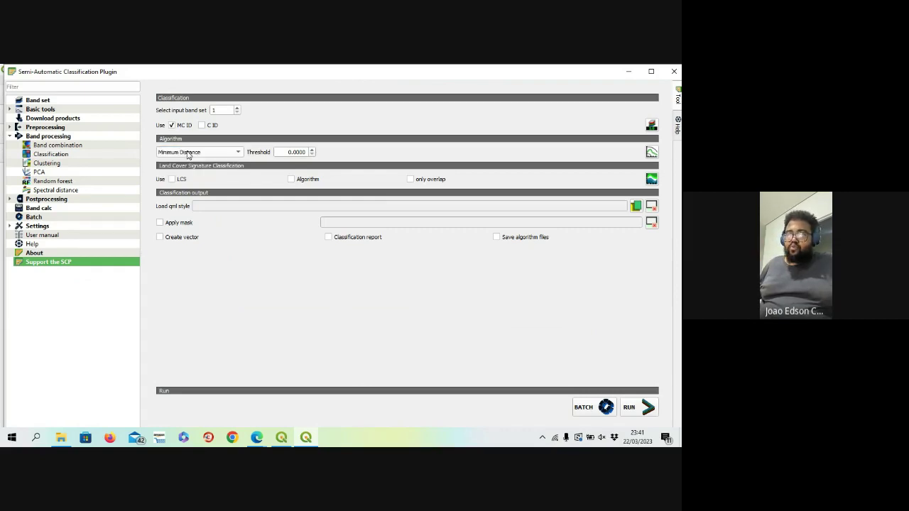
{"action": "double_click", "coordinate": [296, 152]}
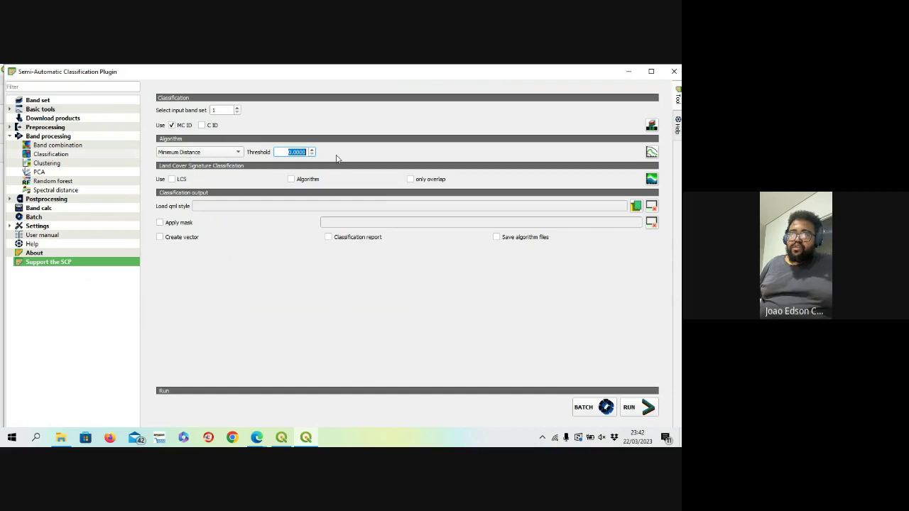
{"action": "left_click", "coordinate": [277, 152]}
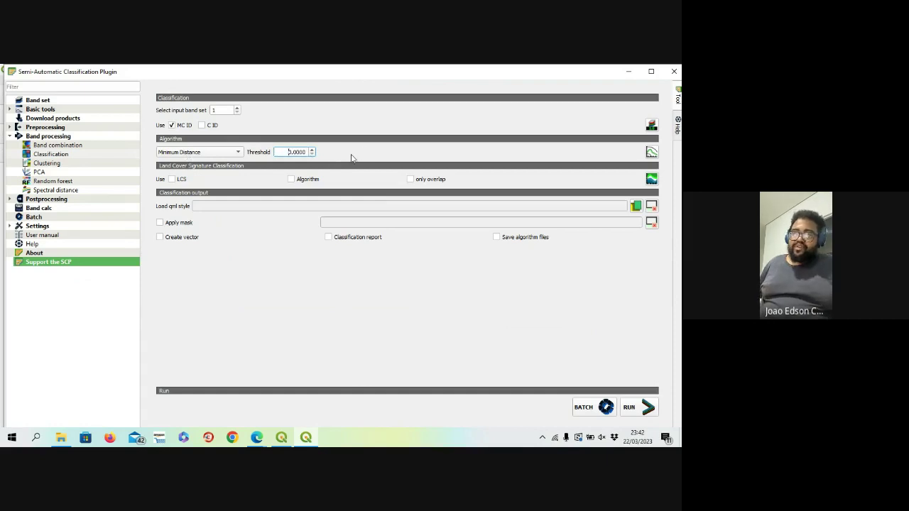
{"action": "left_click", "coordinate": [207, 154]}
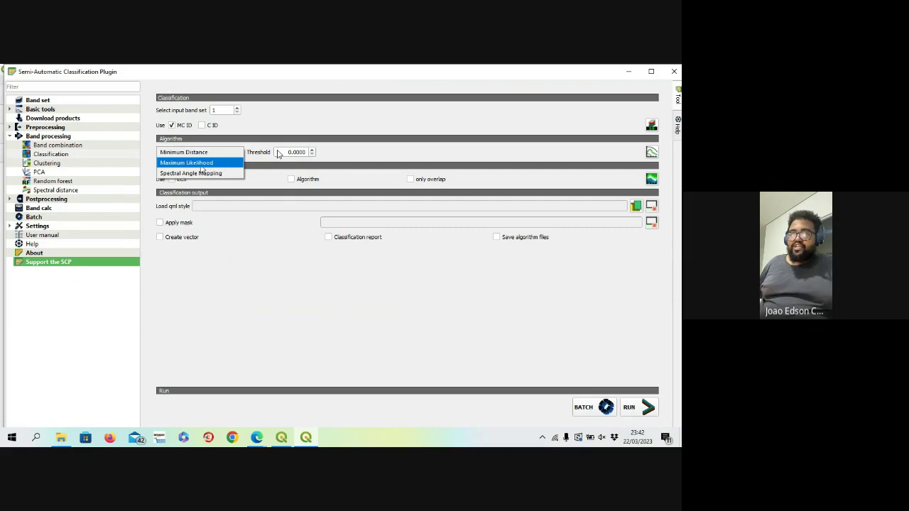
{"action": "left_click", "coordinate": [323, 154]}
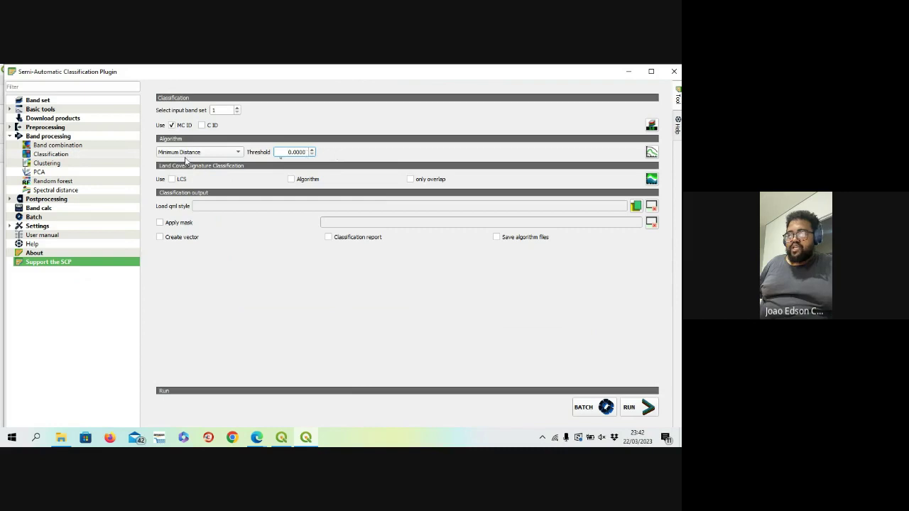
{"action": "left_click", "coordinate": [201, 154]}
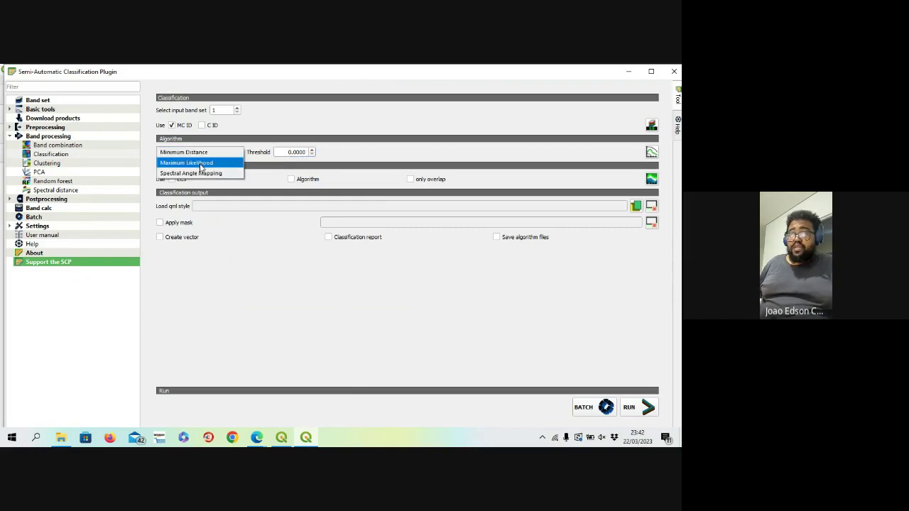
{"action": "left_click", "coordinate": [201, 163]}
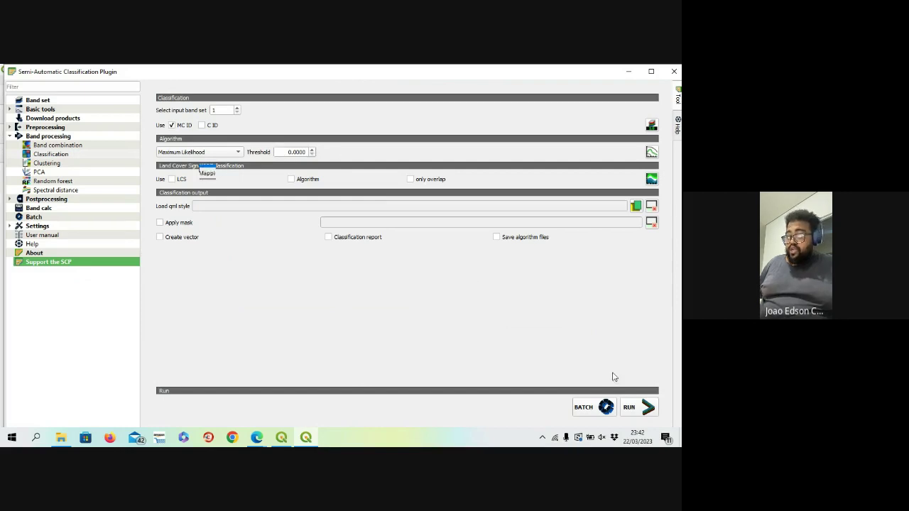
Run the classification and save its output as a TIF file named Classificacao_SaoBorja
{"action": "left_click", "coordinate": [640, 414]}
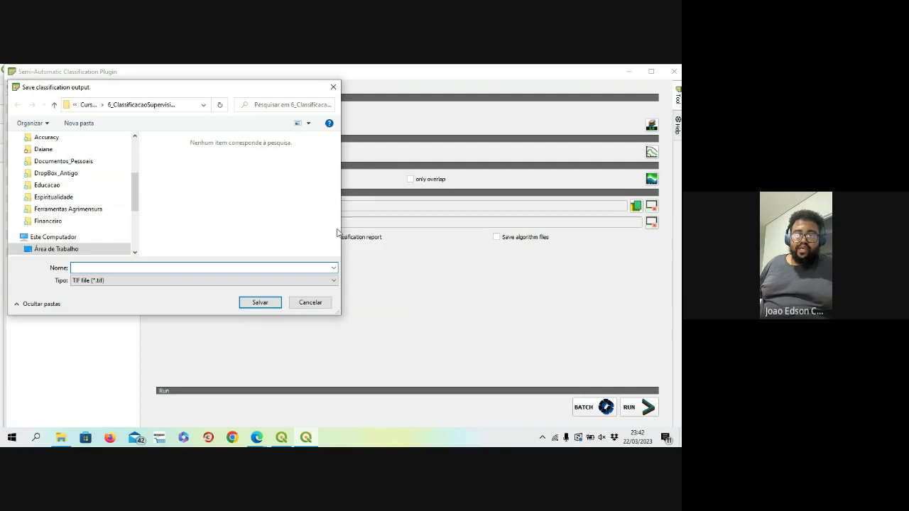
{"action": "type", "text": "Class"}
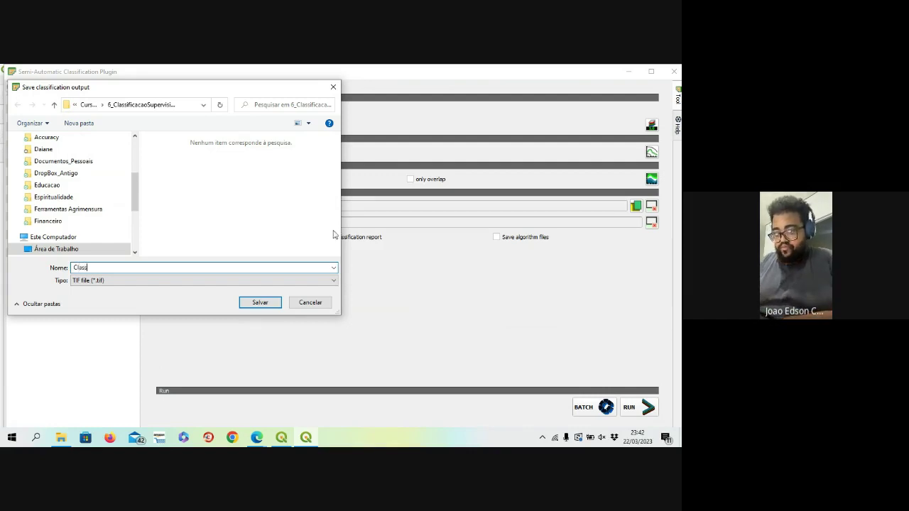
{"action": "type", "text": "ificacao"}
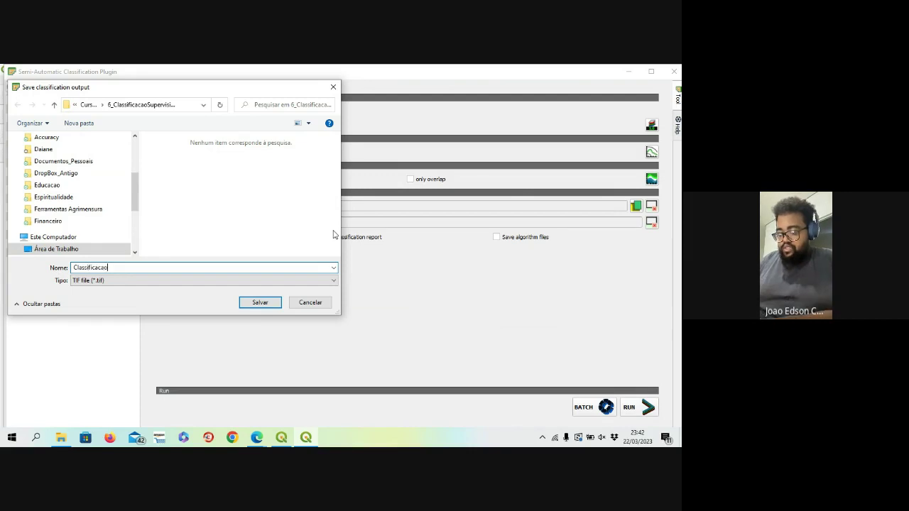
{"action": "type", "text": "_SaoBorja"}
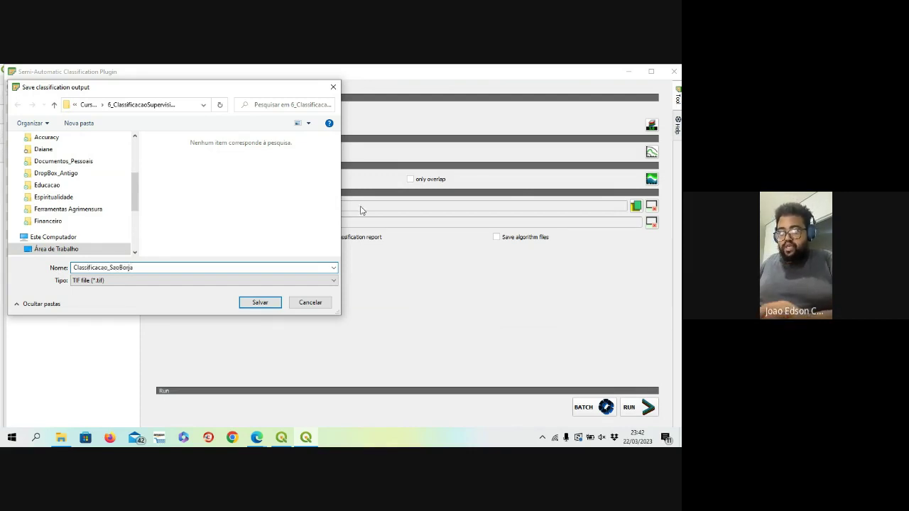
{"action": "left_click", "coordinate": [260, 304]}
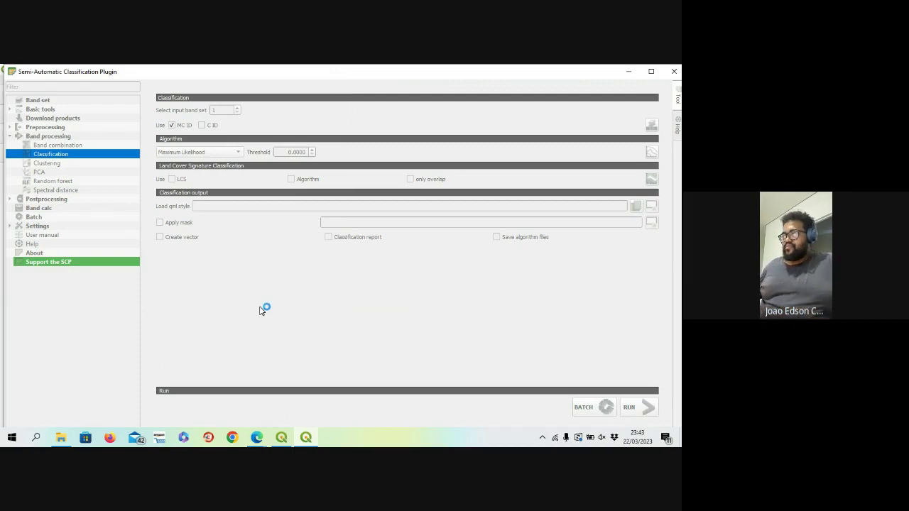
Minimize the plugin's main window and move the SCP dock off the map to view the Classificacao_SaoBorja raster
{"action": "left_click", "coordinate": [630, 72]}
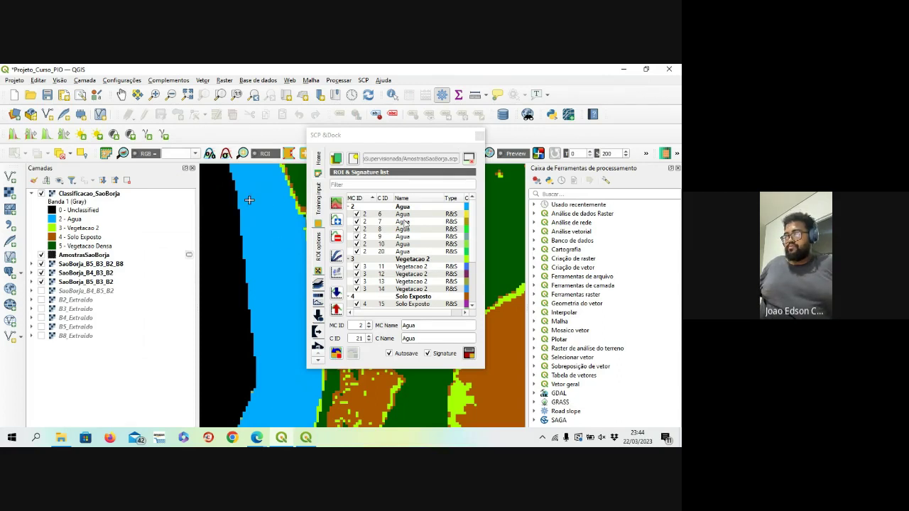
{"action": "left_click_drag", "start_coordinate": [367, 146], "coordinate": [577, 151]}
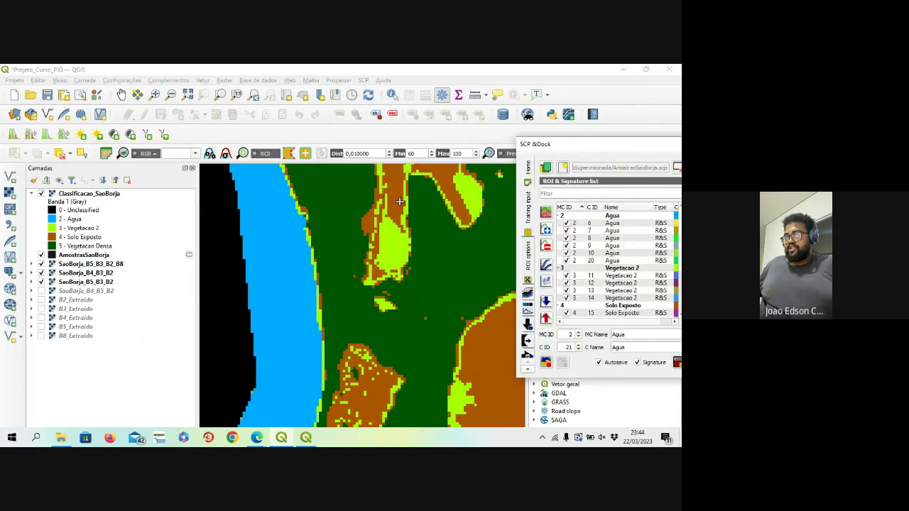
Examine how the Classificacao_SaoBorja classes are distributed across the municipality, including the reservoirs, the southern edge and the river
{"action": "scroll", "coordinate": [279, 253], "scroll_direction": "down", "scroll_amount": 2}
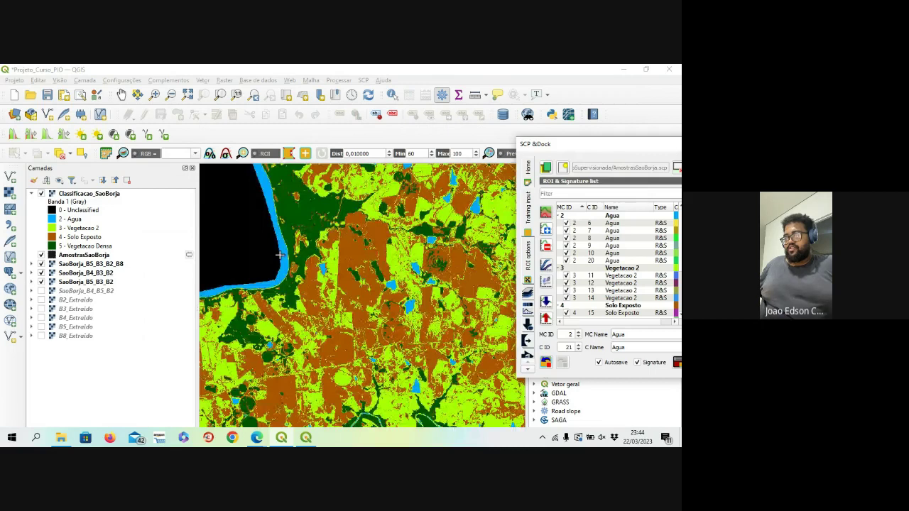
{"action": "scroll", "coordinate": [280, 254], "scroll_direction": "down", "scroll_amount": 5}
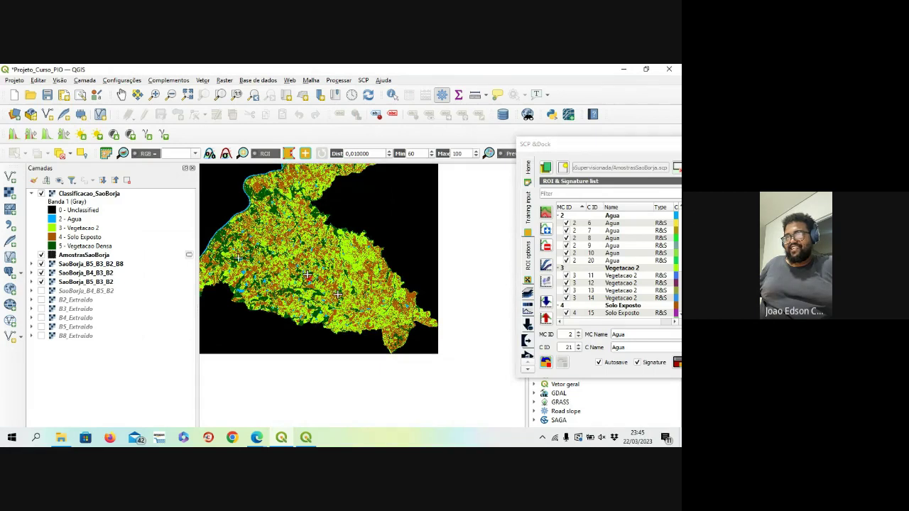
{"action": "scroll", "coordinate": [267, 283], "scroll_direction": "up", "scroll_amount": 5}
{"action": "scroll", "coordinate": [267, 284], "scroll_direction": "down", "scroll_amount": 4}
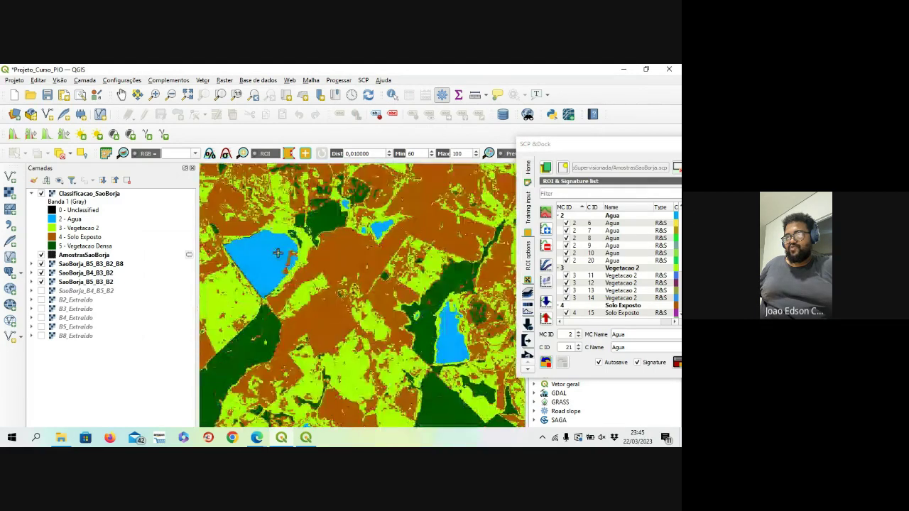
{"action": "scroll", "coordinate": [291, 262], "scroll_direction": "up", "scroll_amount": 1}
{"action": "scroll", "coordinate": [291, 260], "scroll_direction": "down", "scroll_amount": 1}
{"action": "left_click_drag", "start_coordinate": [301, 307], "coordinate": [283, 246]}
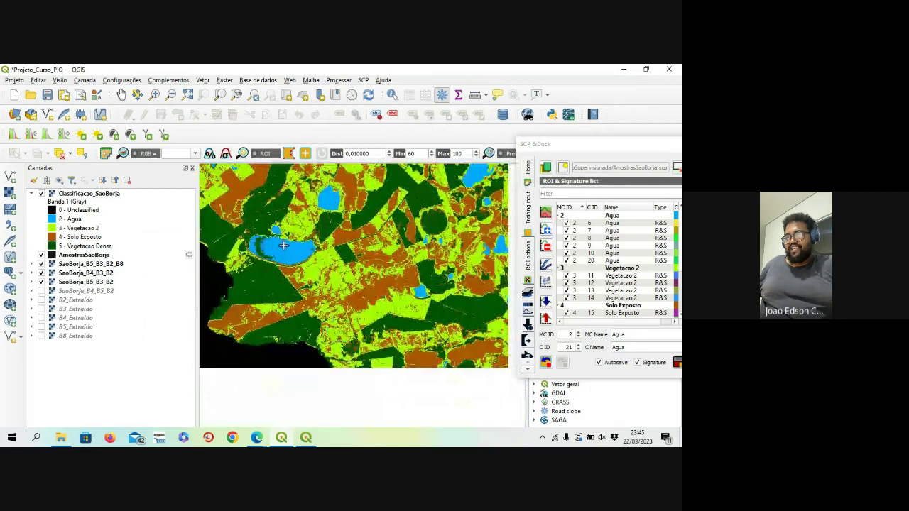
{"action": "left_click_drag", "start_coordinate": [386, 291], "coordinate": [330, 275]}
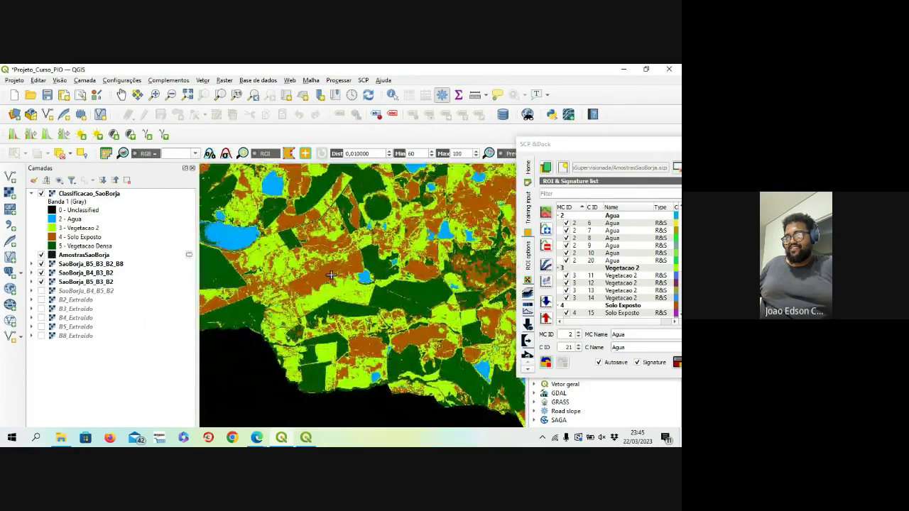
{"action": "scroll", "coordinate": [331, 275], "scroll_direction": "up", "scroll_amount": 1}
{"action": "scroll", "coordinate": [403, 237], "scroll_direction": "down", "scroll_amount": 2}
{"action": "scroll", "coordinate": [402, 236], "scroll_direction": "up", "scroll_amount": 2}
{"action": "scroll", "coordinate": [303, 276], "scroll_direction": "up", "scroll_amount": 1}
{"action": "scroll", "coordinate": [303, 276], "scroll_direction": "down", "scroll_amount": 2}
{"action": "scroll", "coordinate": [287, 269], "scroll_direction": "up", "scroll_amount": 1}
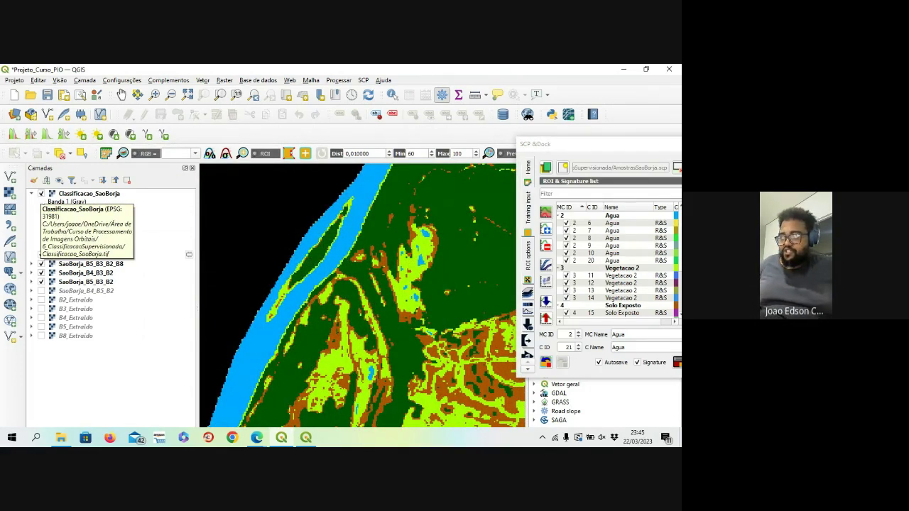
Toggle the Classificacao_SaoBorja layer's visibility to compare the classes with the composite around the river island and banks
{"action": "left_click", "coordinate": [41, 195]}
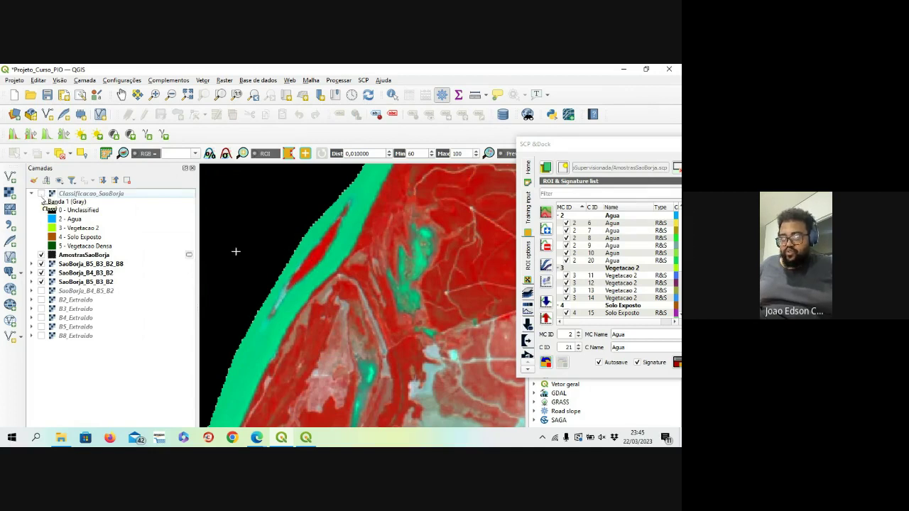
{"action": "left_click", "coordinate": [42, 193]}
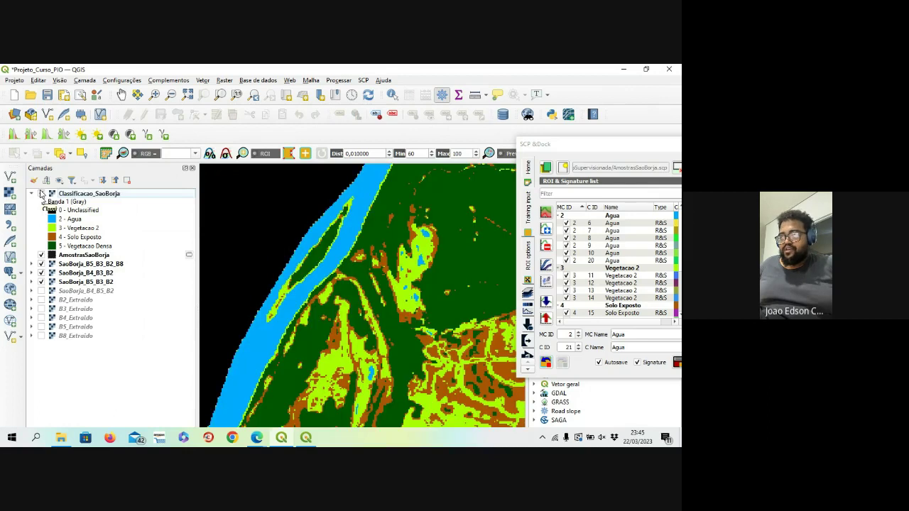
{"action": "left_click", "coordinate": [41, 194]}
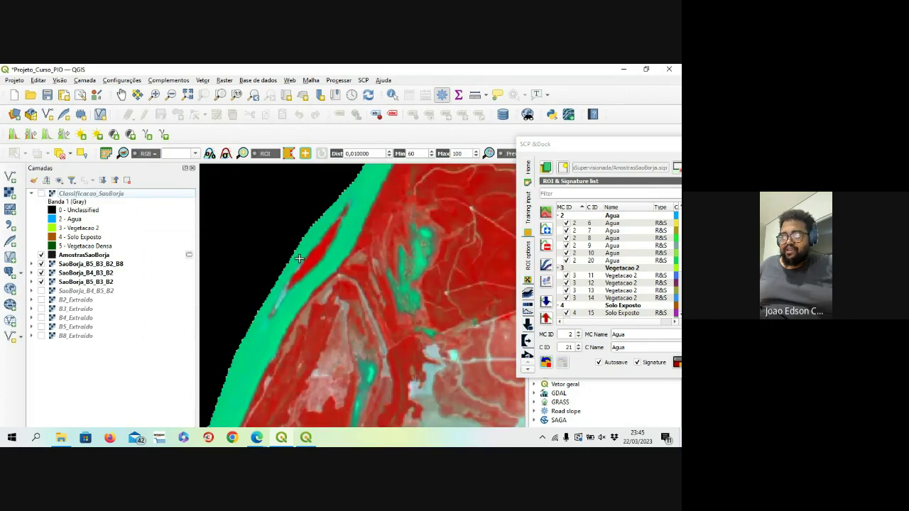
{"action": "scroll", "coordinate": [327, 238], "scroll_direction": "up", "scroll_amount": 1}
{"action": "scroll", "coordinate": [327, 238], "scroll_direction": "down", "scroll_amount": 1}
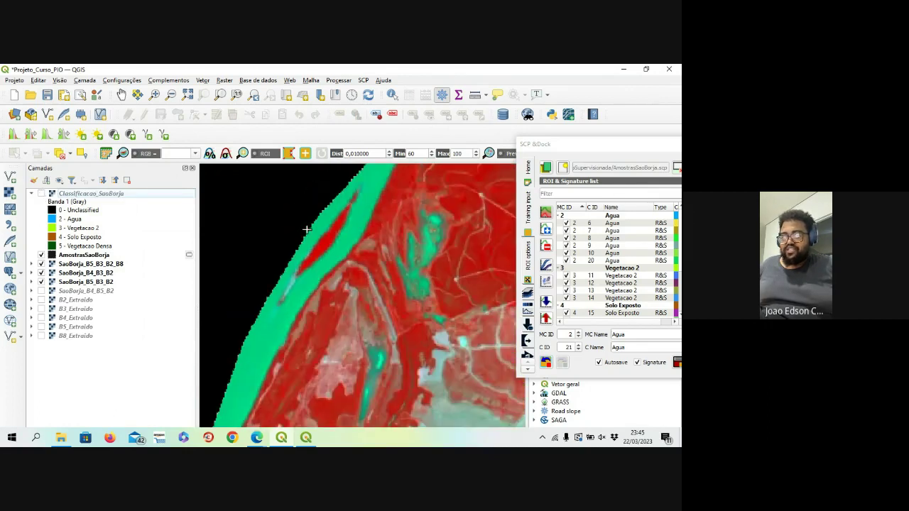
{"action": "left_click", "coordinate": [41, 194]}
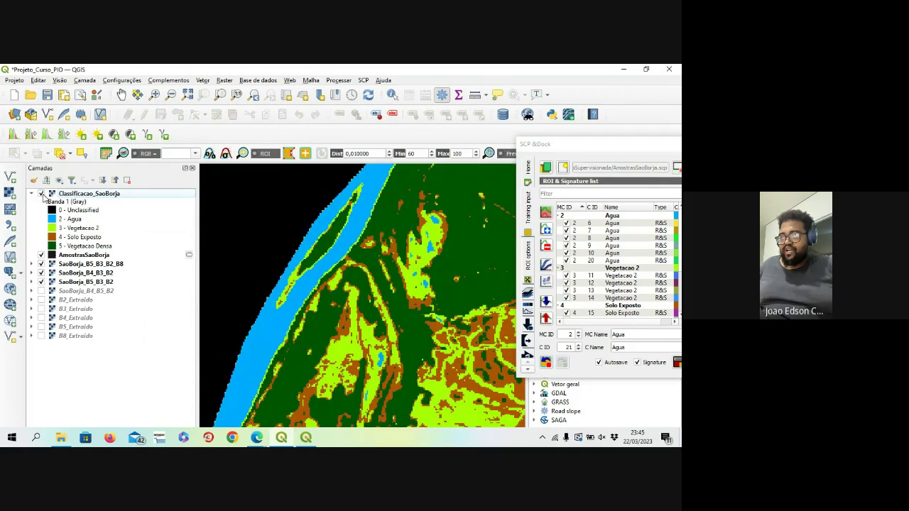
{"action": "left_click", "coordinate": [41, 194]}
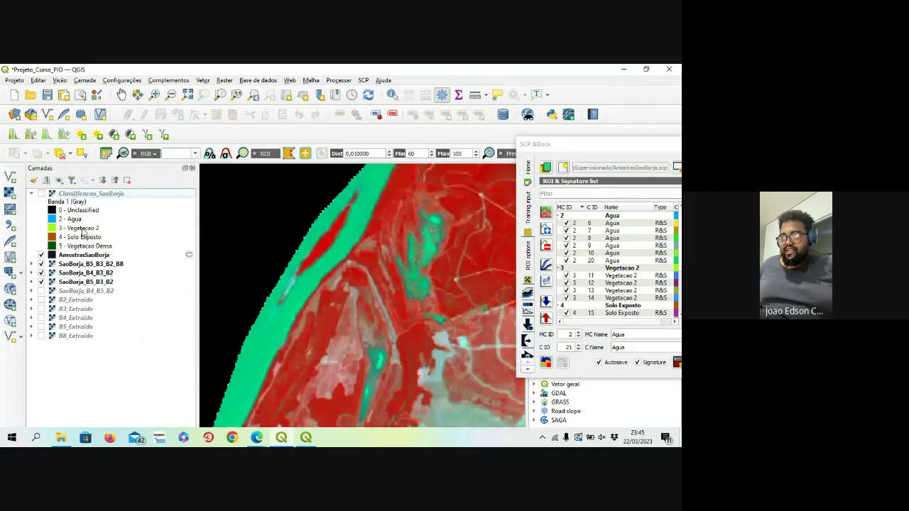
Compare the classification with the composite at pixel level on the vegetated land beside the river by toggling the layer's visibility
{"action": "scroll", "coordinate": [287, 283], "scroll_direction": "up", "scroll_amount": 2}
{"action": "scroll", "coordinate": [288, 284], "scroll_direction": "up", "scroll_amount": 1}
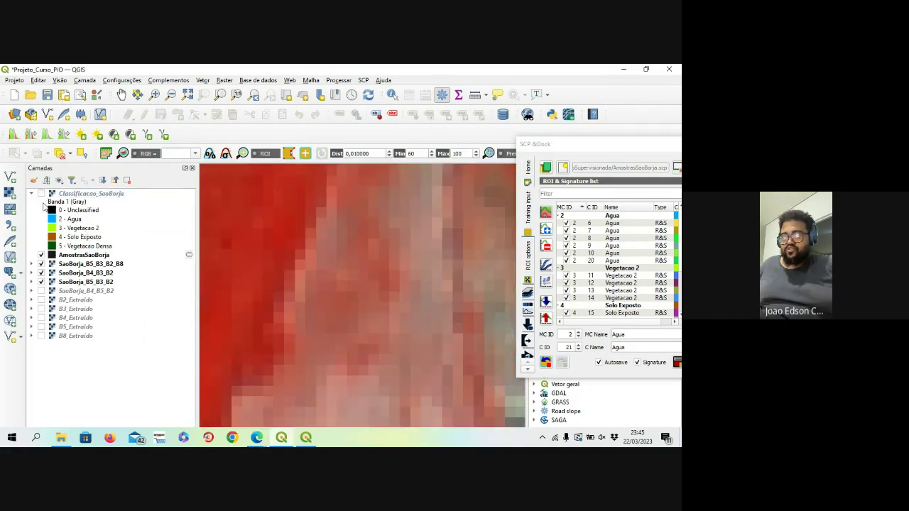
{"action": "left_click", "coordinate": [42, 194]}
{"action": "left_click", "coordinate": [42, 193]}
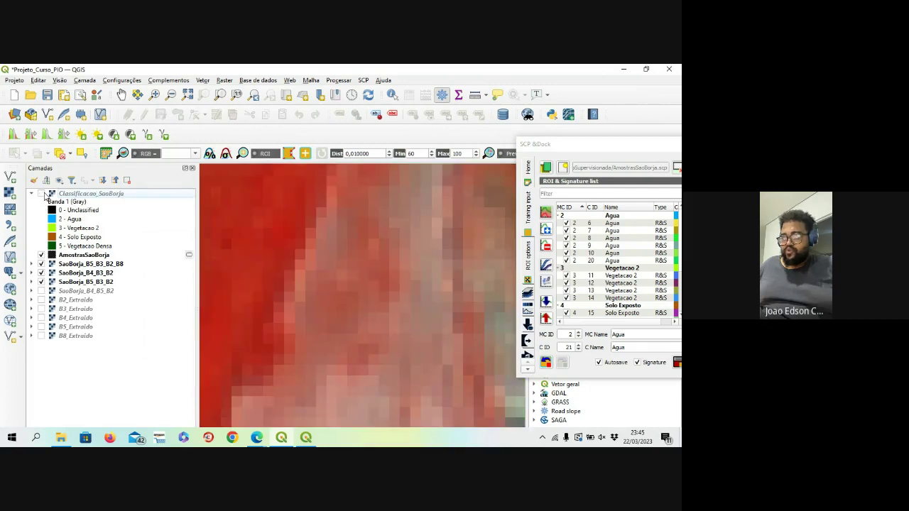
{"action": "left_click", "coordinate": [41, 194]}
{"action": "left_click", "coordinate": [41, 194]}
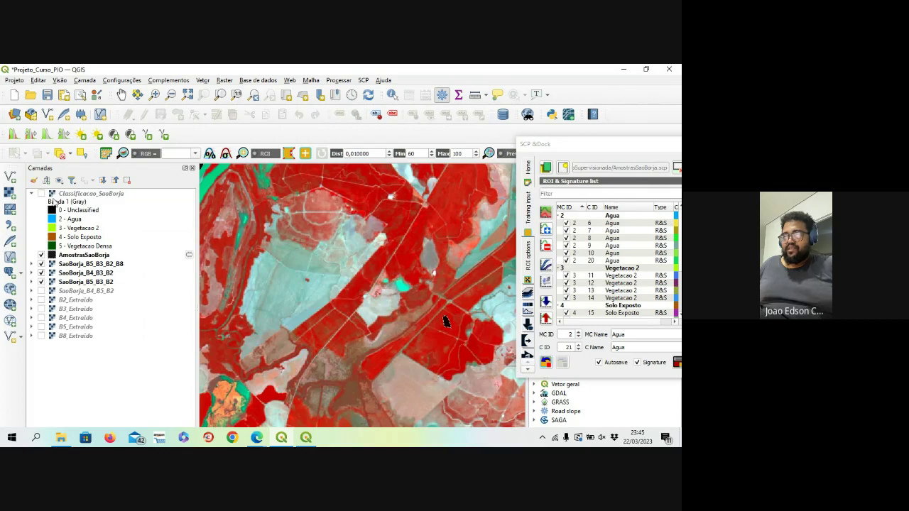
Check the Solo Exposto classification against the composite over the large light-cyan field by showing and hiding the classified layer
{"action": "scroll", "coordinate": [359, 315], "scroll_direction": "up", "scroll_amount": 2}
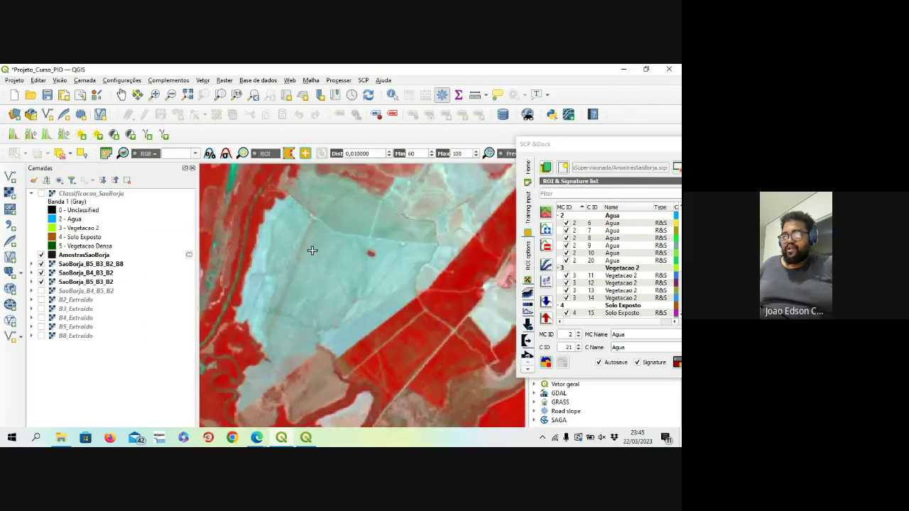
{"action": "left_click", "coordinate": [41, 194]}
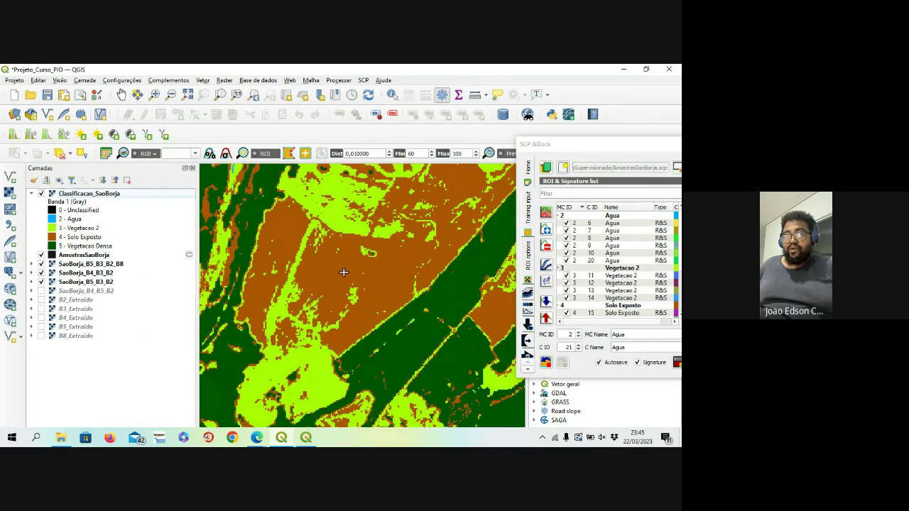
{"action": "left_click", "coordinate": [42, 193]}
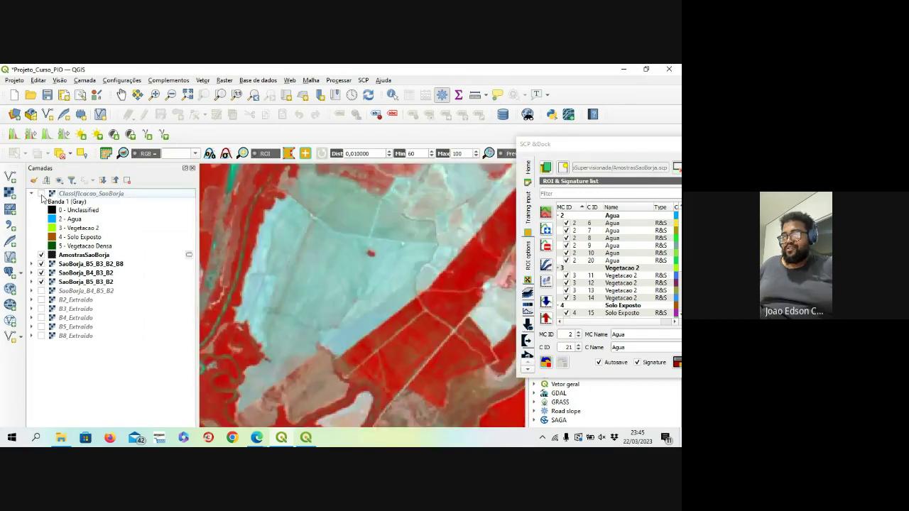
Compare the classification with the composite over the mottled area between the small reservoirs, repeatedly showing and hiding the classified layer
{"action": "scroll", "coordinate": [330, 304], "scroll_direction": "down", "scroll_amount": 5}
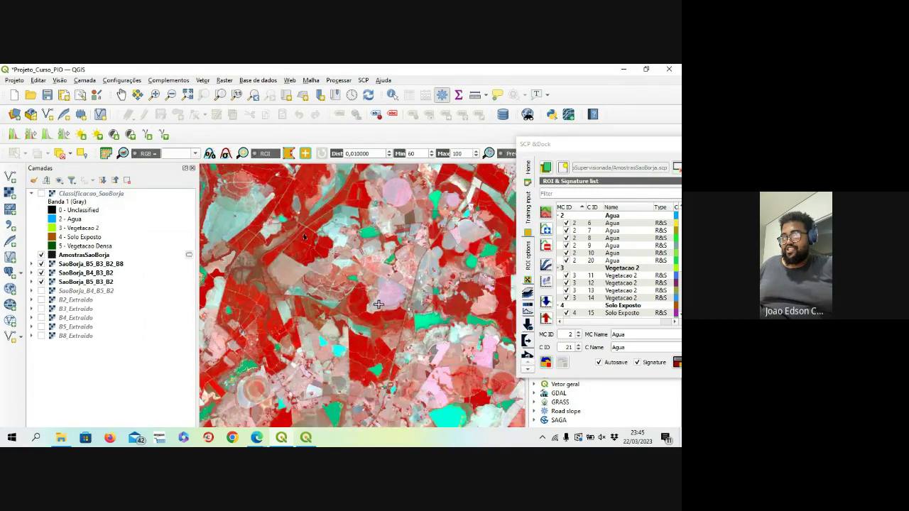
{"action": "scroll", "coordinate": [331, 304], "scroll_direction": "up", "scroll_amount": 1}
{"action": "left_click_drag", "start_coordinate": [331, 303], "coordinate": [156, 387]}
{"action": "left_click_drag", "start_coordinate": [240, 258], "coordinate": [164, 269]}
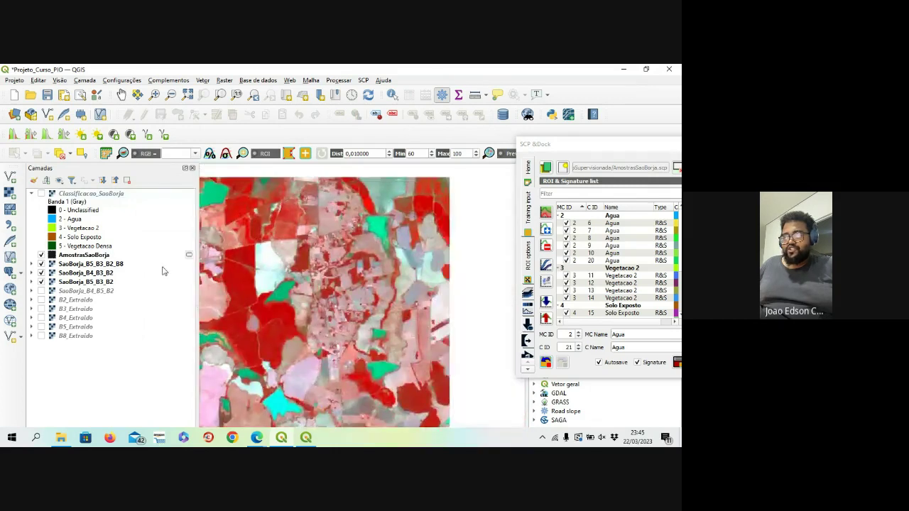
{"action": "left_click", "coordinate": [41, 194]}
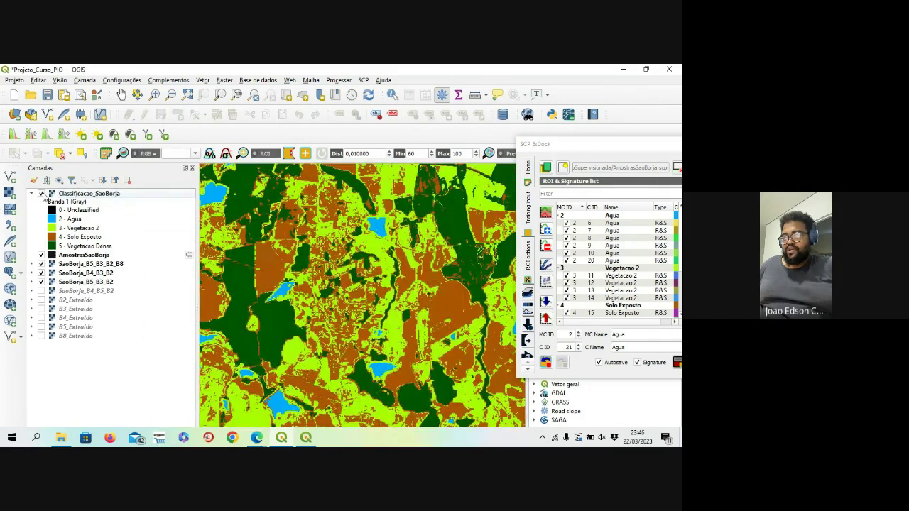
{"action": "left_click", "coordinate": [41, 193]}
{"action": "left_click", "coordinate": [41, 194]}
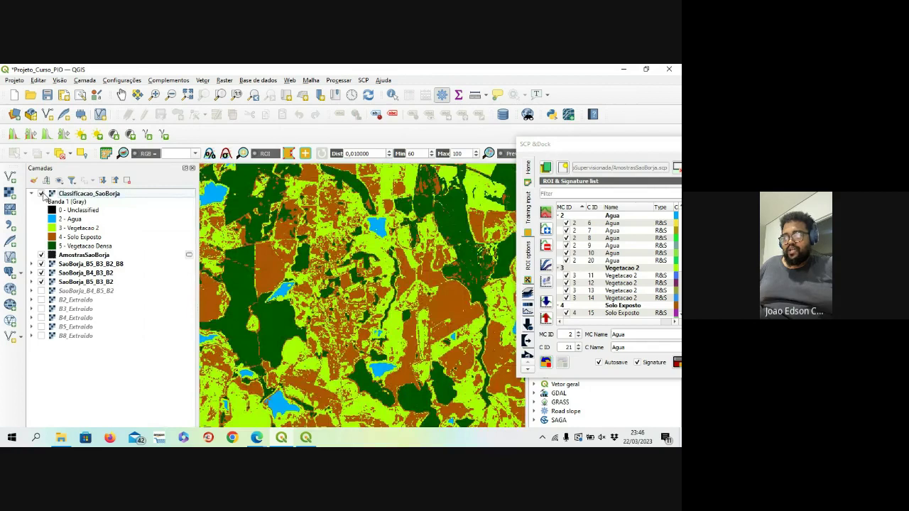
{"action": "left_click", "coordinate": [41, 194]}
{"action": "left_click", "coordinate": [41, 193]}
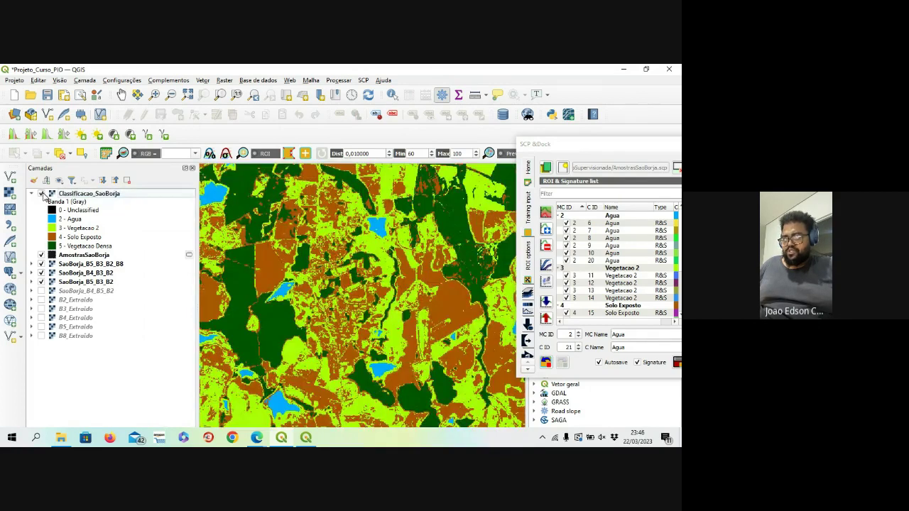
{"action": "left_click", "coordinate": [41, 194]}
{"action": "left_click", "coordinate": [41, 194]}
{"action": "left_click", "coordinate": [41, 194]}
{"action": "left_click", "coordinate": [42, 193]}
{"action": "left_click", "coordinate": [41, 194]}
Compare the classes with the composite over the rounded crop fields and dense vegetation strip, leaving Classificacao_SaoBorja displayed
{"action": "scroll", "coordinate": [340, 275], "scroll_direction": "up", "scroll_amount": 5}
{"action": "left_click_drag", "start_coordinate": [339, 275], "coordinate": [326, 288]}
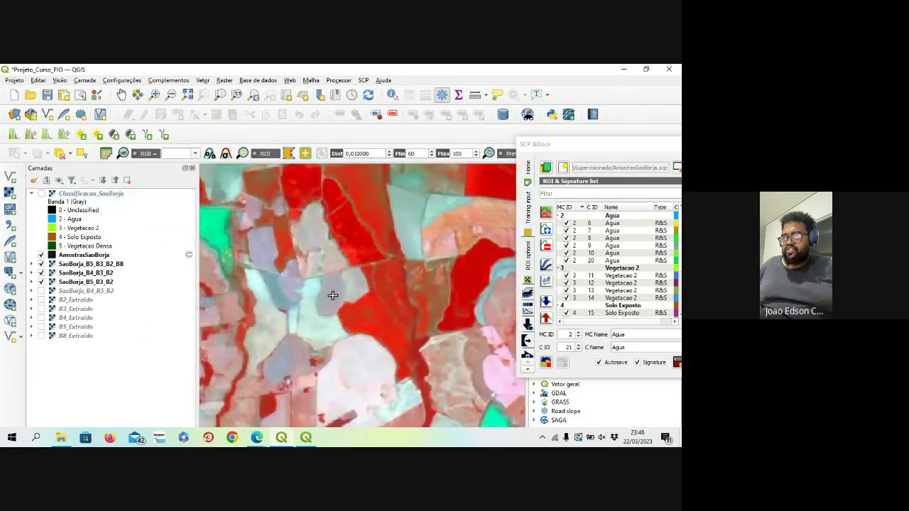
{"action": "left_click", "coordinate": [41, 193]}
{"action": "left_click", "coordinate": [41, 194]}
{"action": "left_click", "coordinate": [41, 194]}
{"action": "left_click", "coordinate": [42, 194]}
{"action": "left_click", "coordinate": [41, 194]}
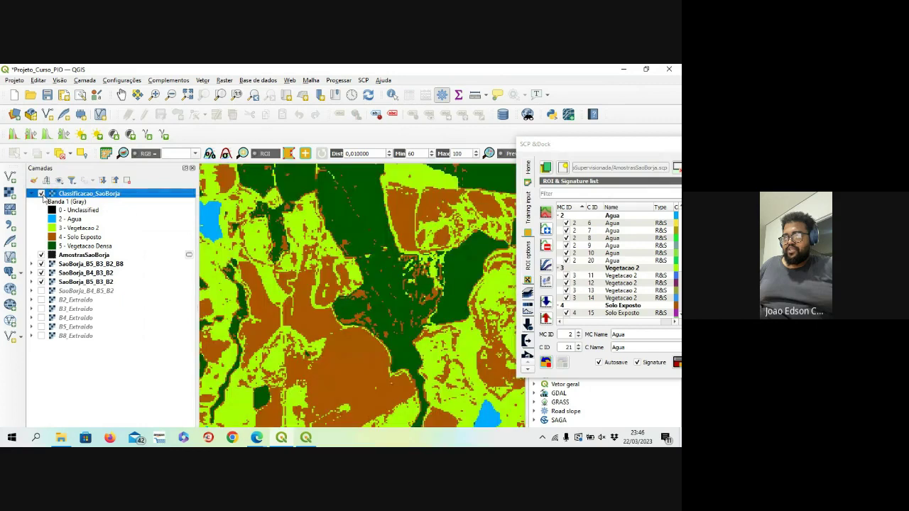
Inspect the classified raster at full extent and up close around the Solo Exposto and Vegetacao 2 fields
{"action": "scroll", "coordinate": [299, 243], "scroll_direction": "down", "scroll_amount": 3}
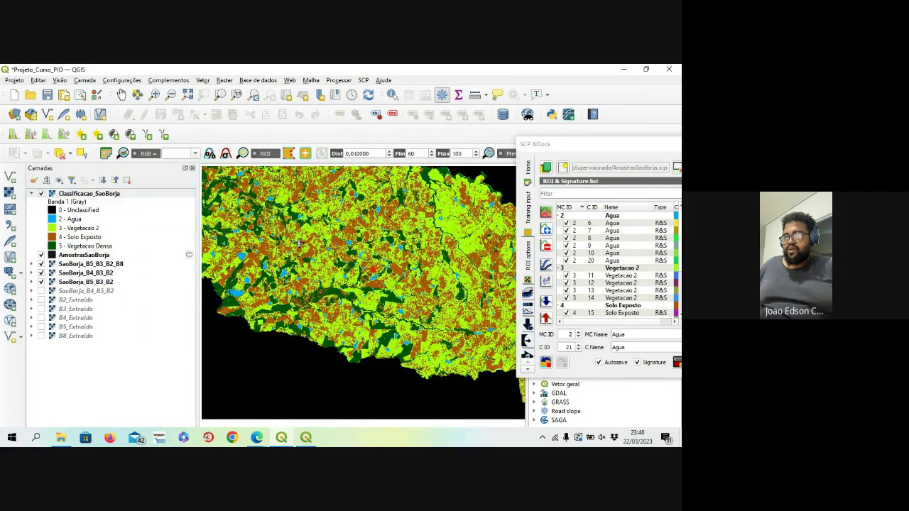
{"action": "scroll", "coordinate": [339, 319], "scroll_direction": "down", "scroll_amount": 1}
{"action": "left_click_drag", "start_coordinate": [337, 263], "coordinate": [346, 301]}
{"action": "scroll", "coordinate": [328, 291], "scroll_direction": "up", "scroll_amount": 1}
{"action": "scroll", "coordinate": [326, 264], "scroll_direction": "down", "scroll_amount": 1}
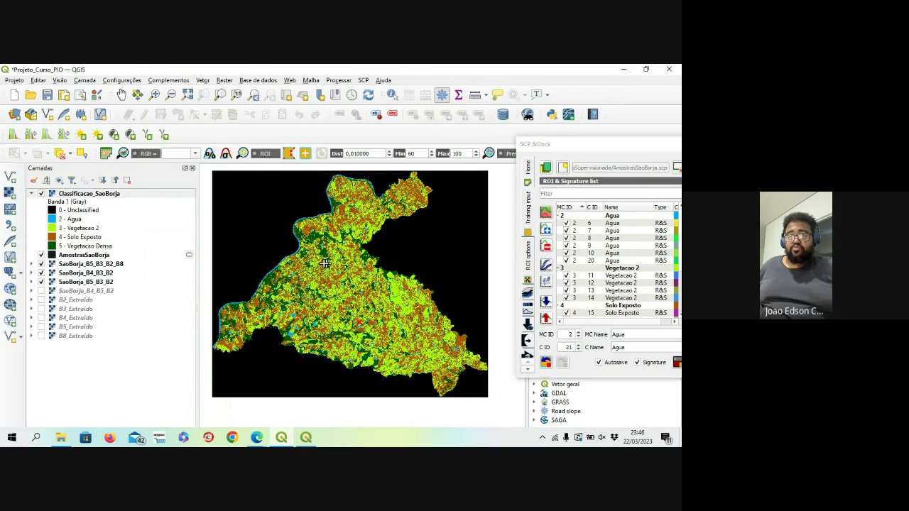
{"action": "scroll", "coordinate": [331, 306], "scroll_direction": "up", "scroll_amount": 3}
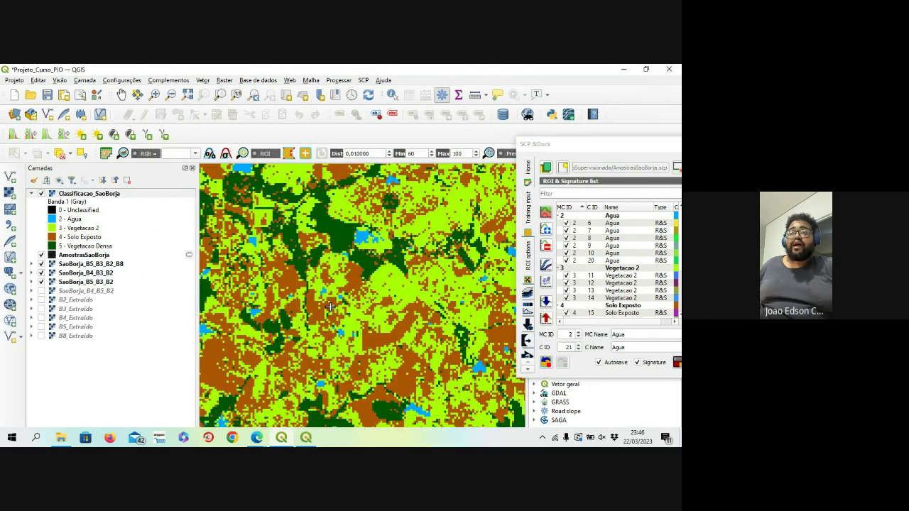
{"action": "scroll", "coordinate": [299, 294], "scroll_direction": "down", "scroll_amount": 2}
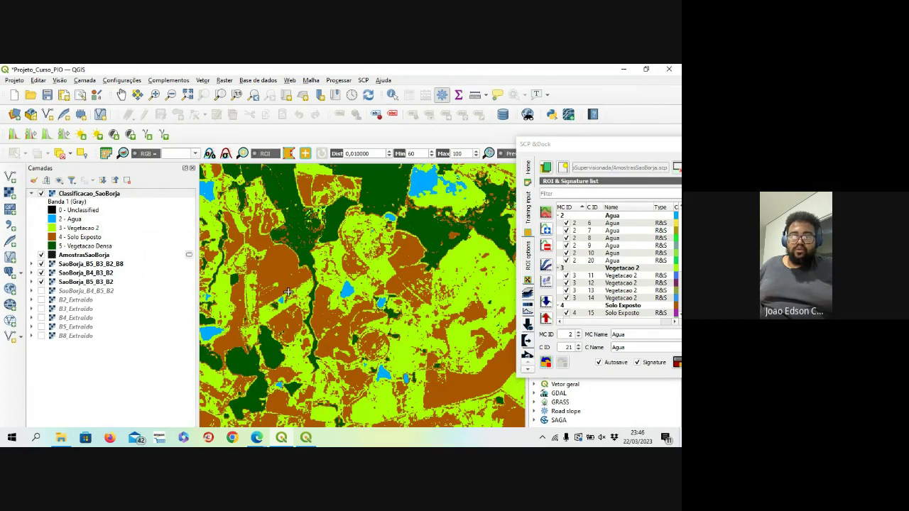
{"action": "scroll", "coordinate": [287, 292], "scroll_direction": "up", "scroll_amount": 2}
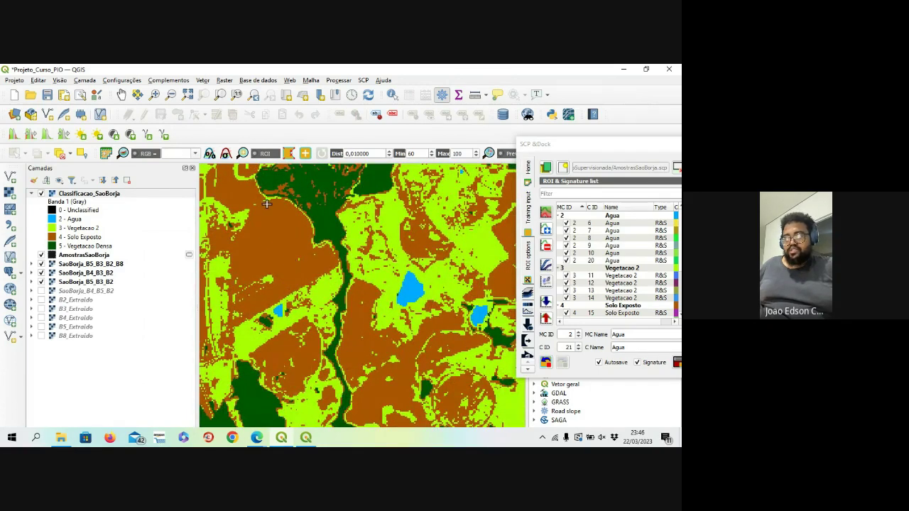
{"action": "scroll", "coordinate": [269, 244], "scroll_direction": "down", "scroll_amount": 2}
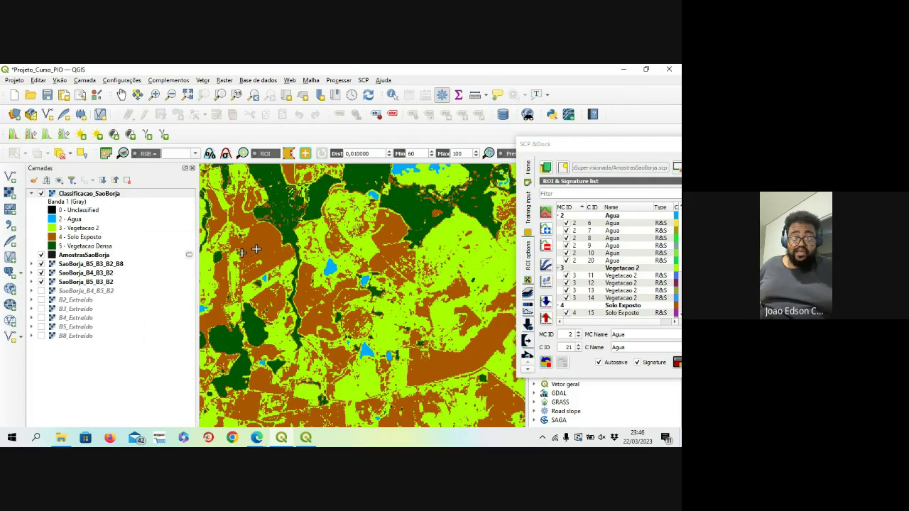
Review the overall class pattern of Classificacao_SaoBorja over the entire municipality
{"action": "scroll", "coordinate": [241, 254], "scroll_direction": "down", "scroll_amount": 2}
{"action": "scroll", "coordinate": [241, 254], "scroll_direction": "down", "scroll_amount": 3}
{"action": "scroll", "coordinate": [298, 275], "scroll_direction": "up", "scroll_amount": 5}
{"action": "scroll", "coordinate": [297, 266], "scroll_direction": "down", "scroll_amount": 6}
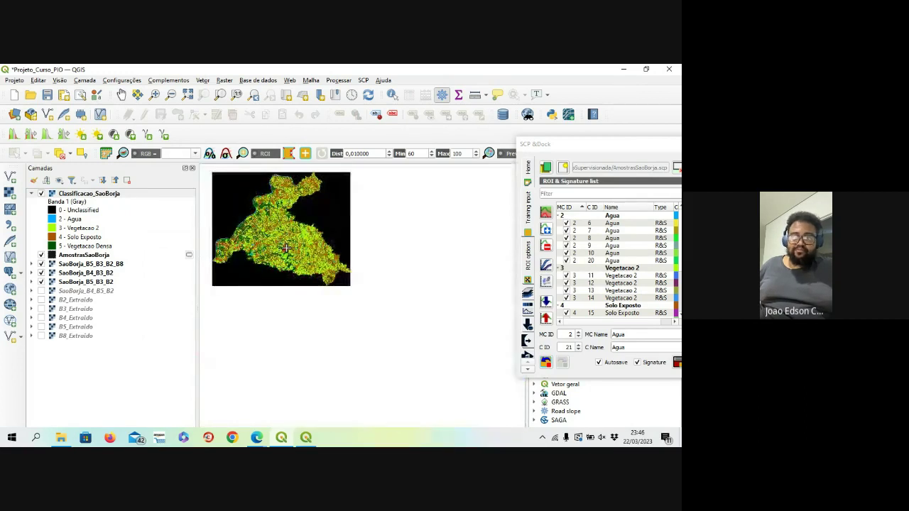
{"action": "scroll", "coordinate": [311, 283], "scroll_direction": "up", "scroll_amount": 1}
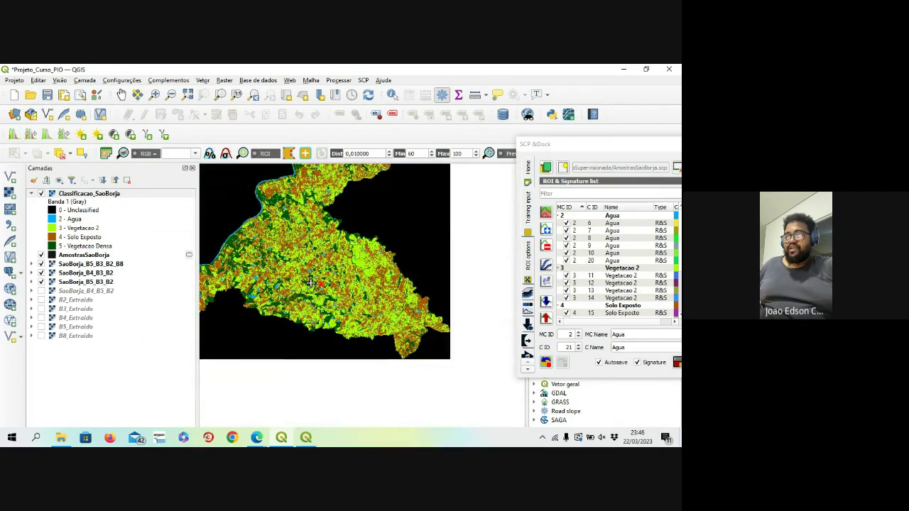
{"action": "scroll", "coordinate": [310, 284], "scroll_direction": "down", "scroll_amount": 1}
{"action": "scroll", "coordinate": [332, 306], "scroll_direction": "up", "scroll_amount": 1}
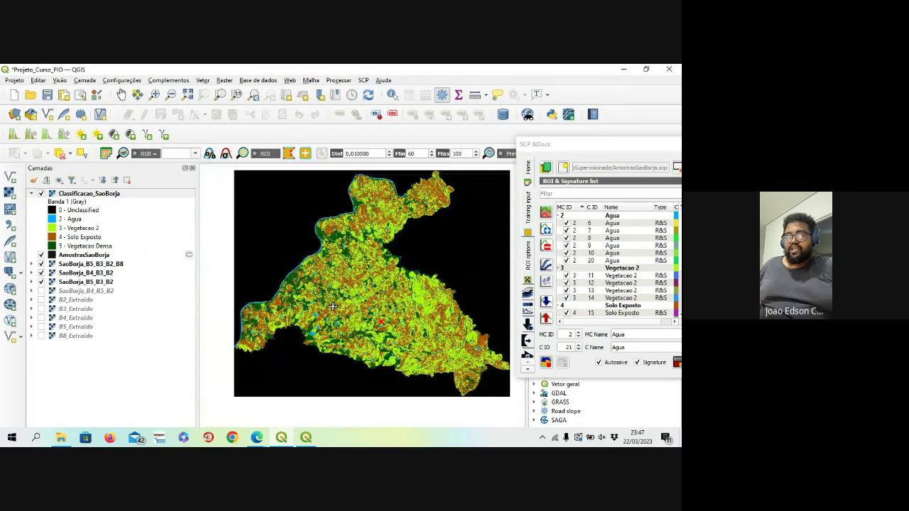
{"action": "scroll", "coordinate": [332, 306], "scroll_direction": "up", "scroll_amount": 1}
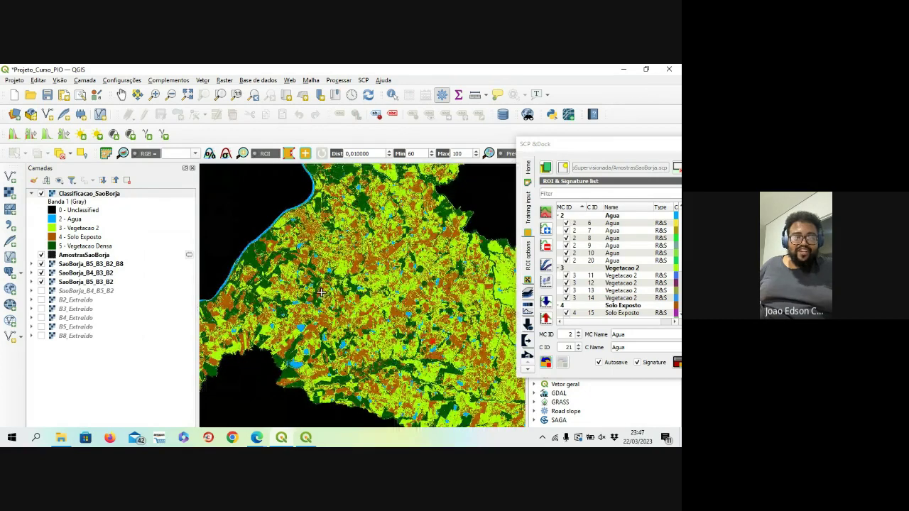
{"action": "scroll", "coordinate": [320, 288], "scroll_direction": "down", "scroll_amount": 1}
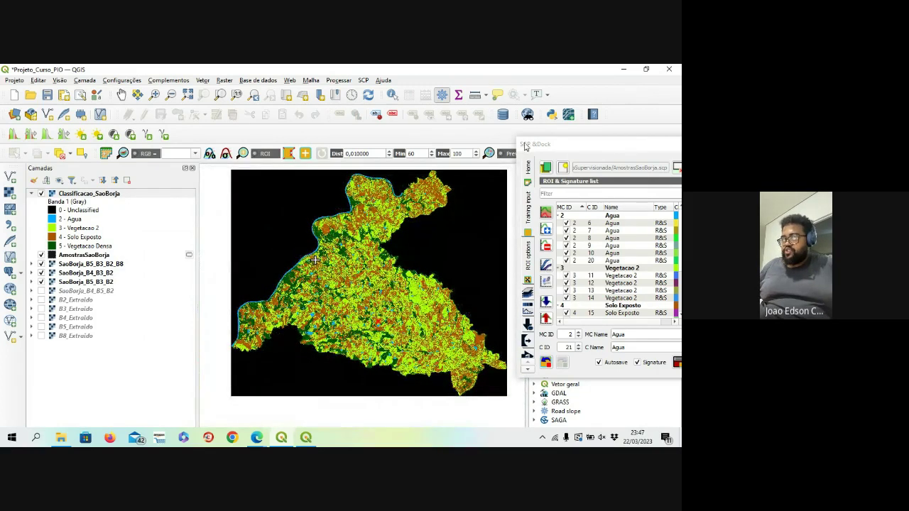
Bring the SCP dock fully into view, and switch to the Google Meet call to stop presenting the screen
{"action": "left_click_drag", "start_coordinate": [545, 144], "coordinate": [497, 115]}
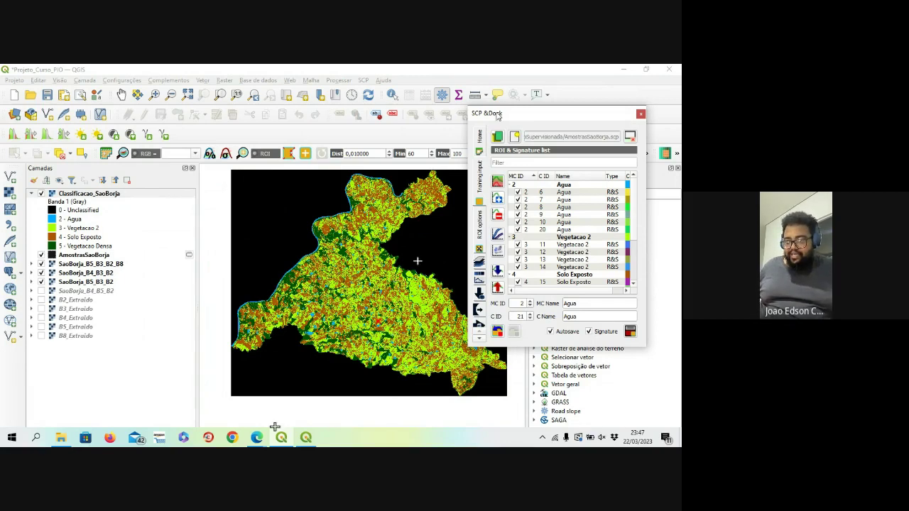
{"action": "left_click", "coordinate": [257, 438]}
{"action": "left_click", "coordinate": [213, 386]}
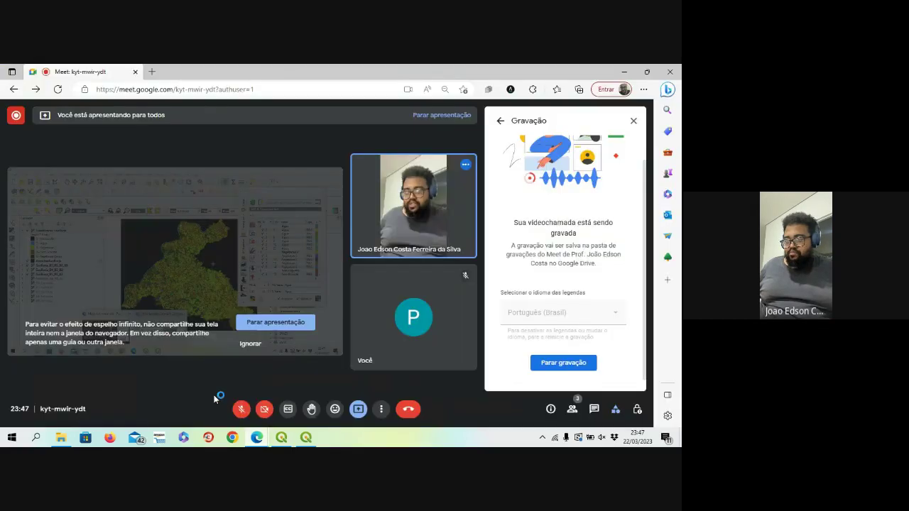
{"action": "left_click", "coordinate": [277, 323]}
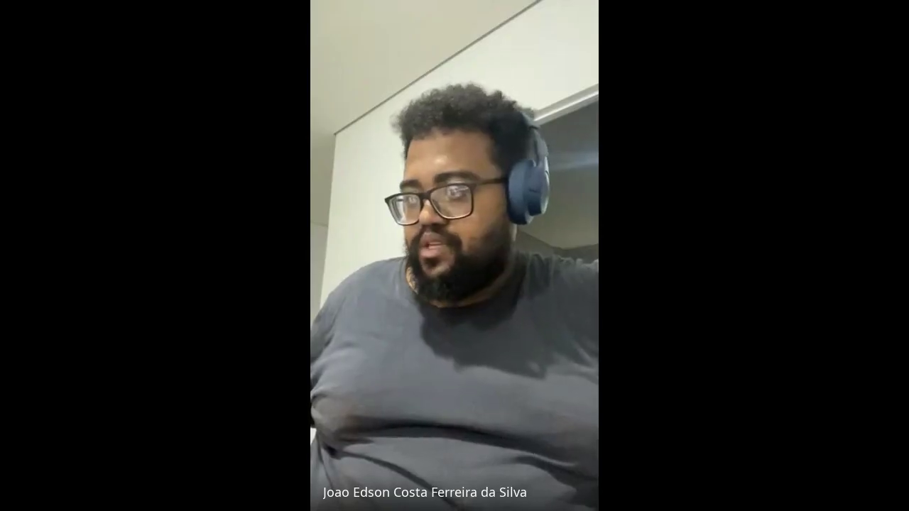